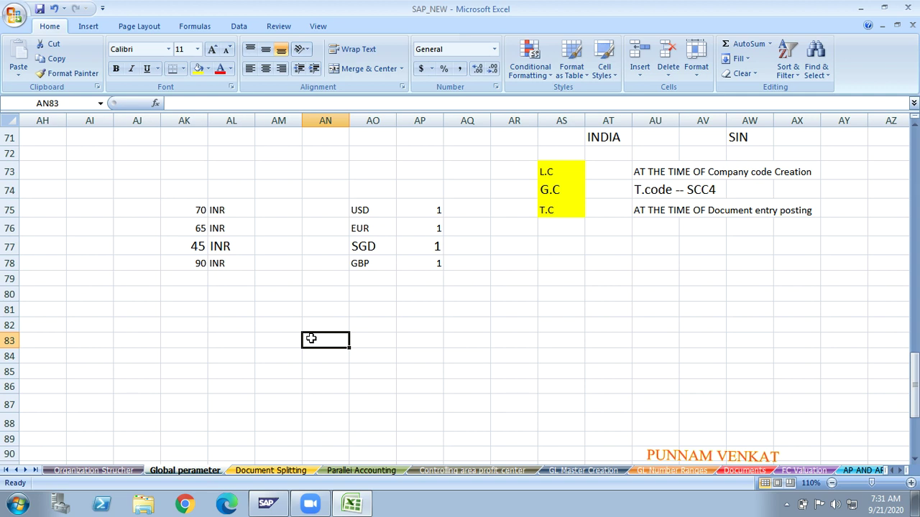
- Review the USD, EUR, SGD and GBP entries against their INR counterparts in rows 75 to 78
{"action": "left_click", "coordinate": [368, 208]}
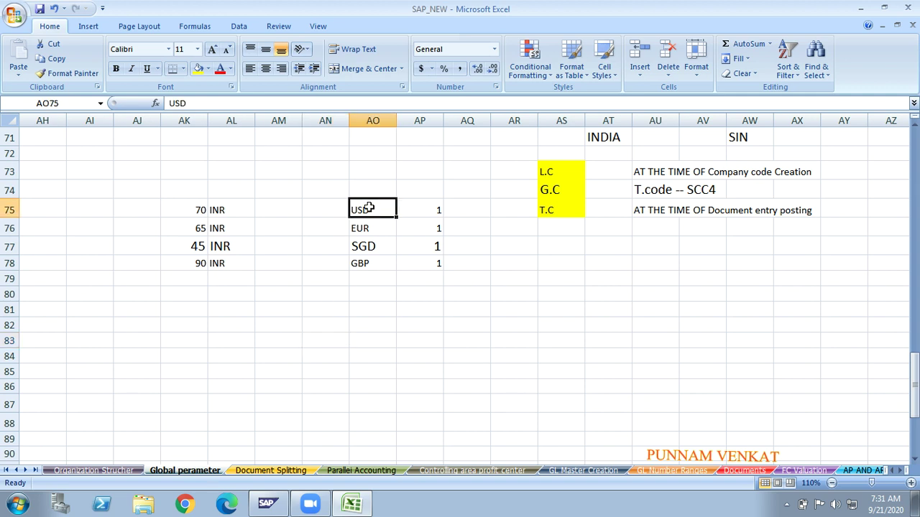
{"action": "left_click", "coordinate": [226, 209]}
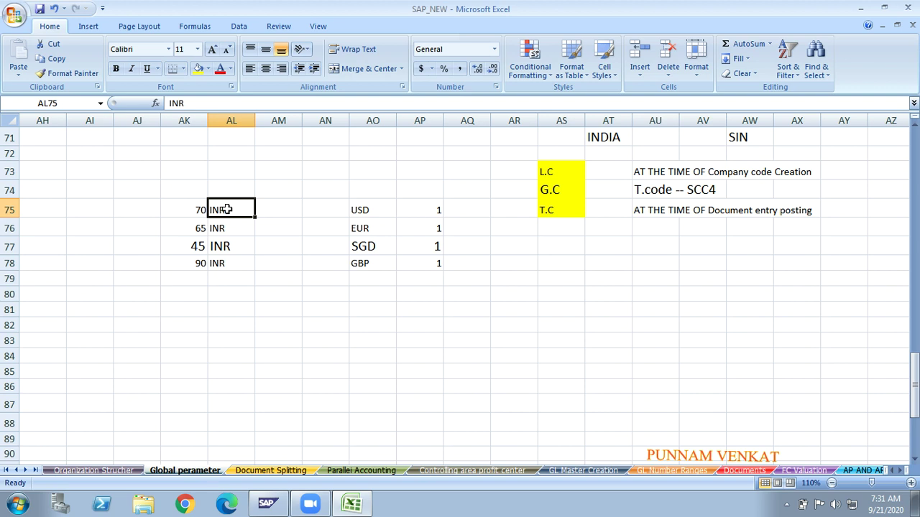
{"action": "left_click", "coordinate": [371, 229]}
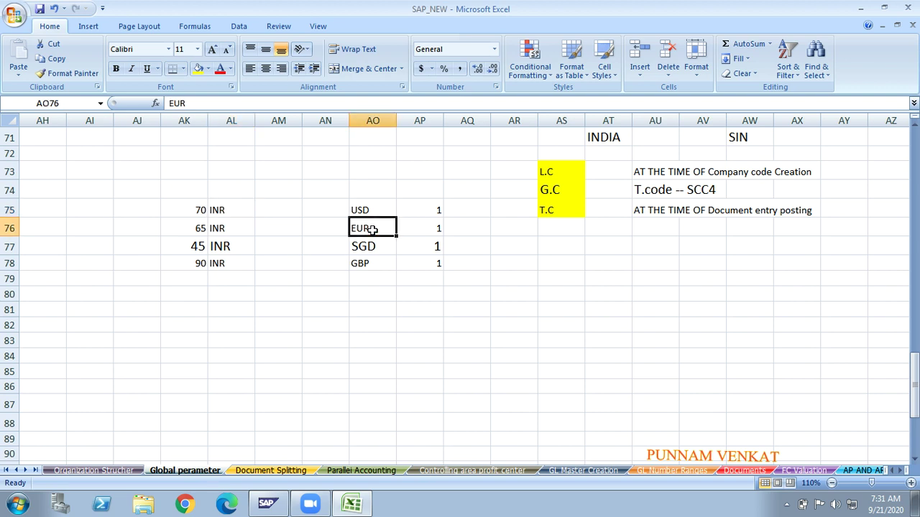
{"action": "left_click", "coordinate": [237, 229]}
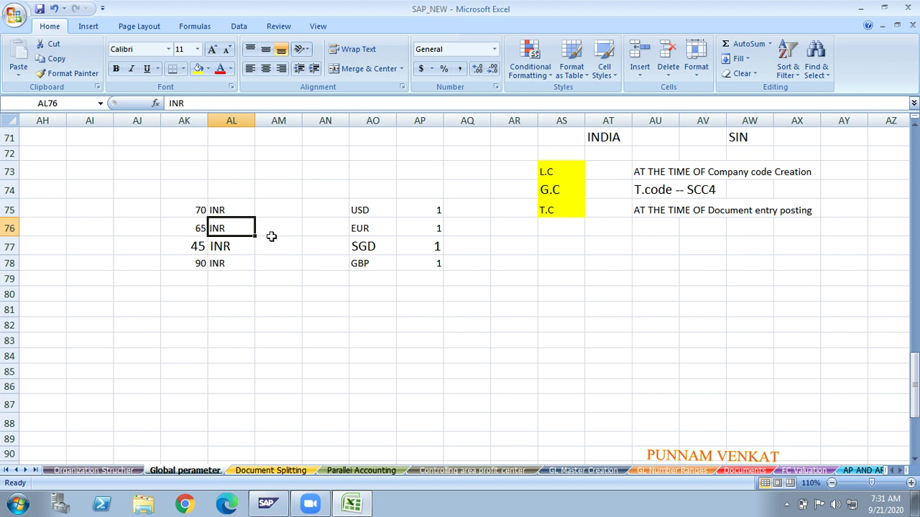
{"action": "left_click", "coordinate": [373, 248]}
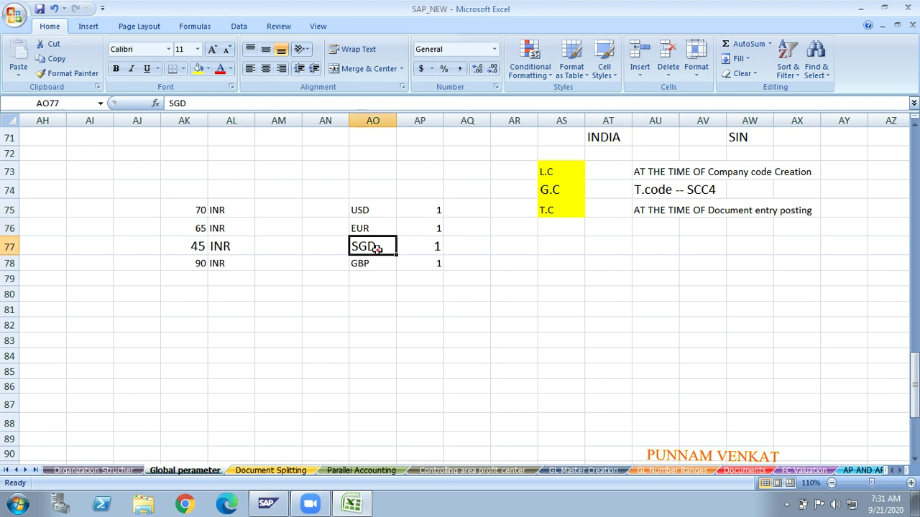
{"action": "left_click", "coordinate": [226, 246]}
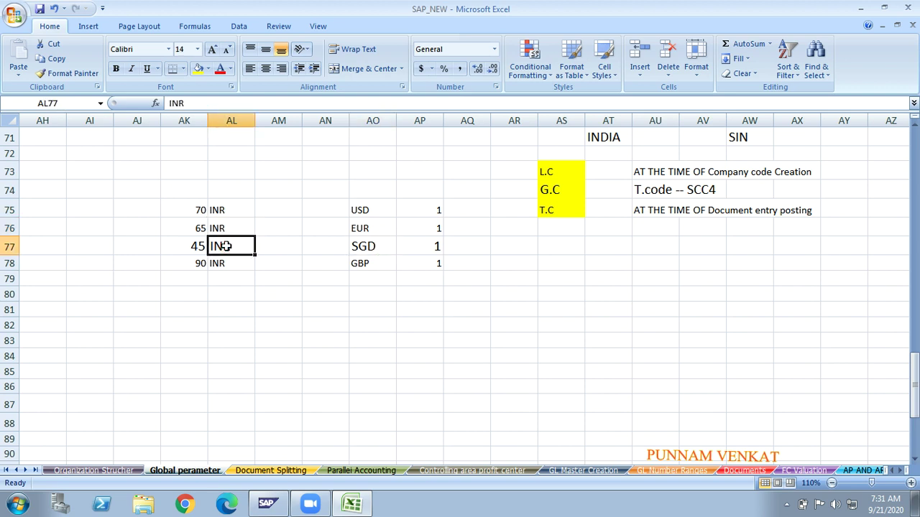
{"action": "left_click", "coordinate": [375, 264]}
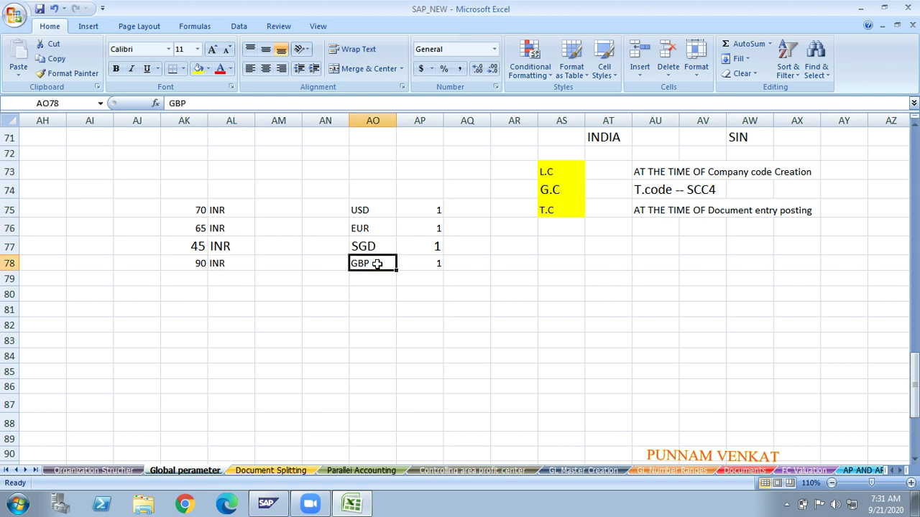
{"action": "left_click", "coordinate": [231, 264]}
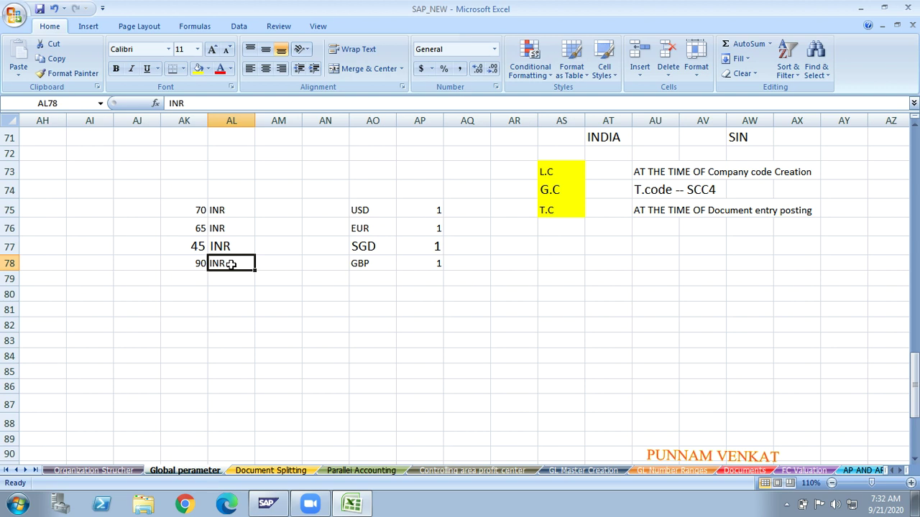
- Add a 1 to 1 ratio example below the currency table by entering 1 in cells AL82 and AM82
{"action": "key", "text": "Down"}
{"action": "key", "text": "Down"}
{"action": "key", "text": "Down"}
{"action": "key", "text": "Down"}
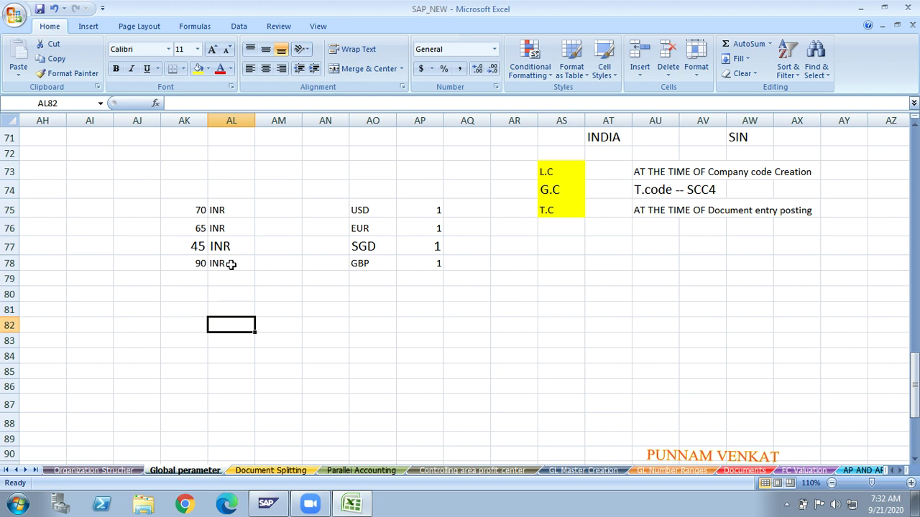
{"action": "type", "text": "1"}
{"action": "key", "text": "Right"}
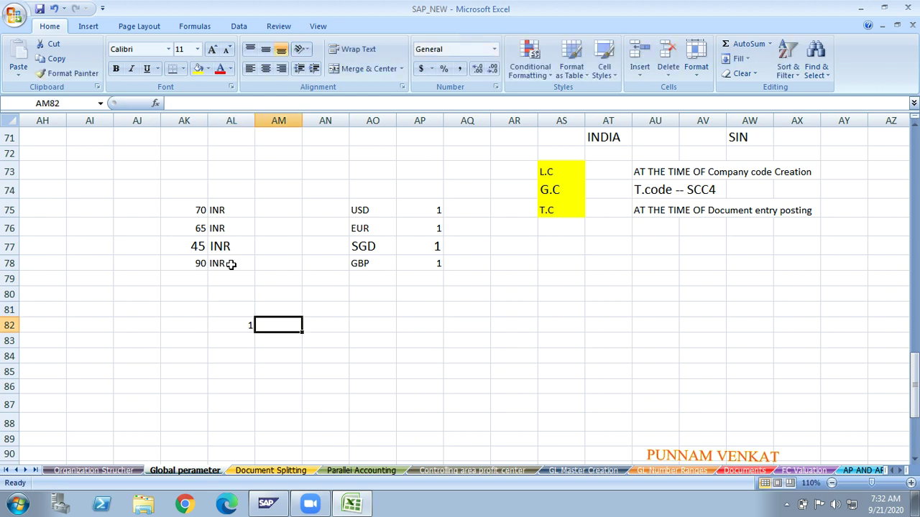
{"action": "type", "text": "1"}
{"action": "key", "text": "Right"}
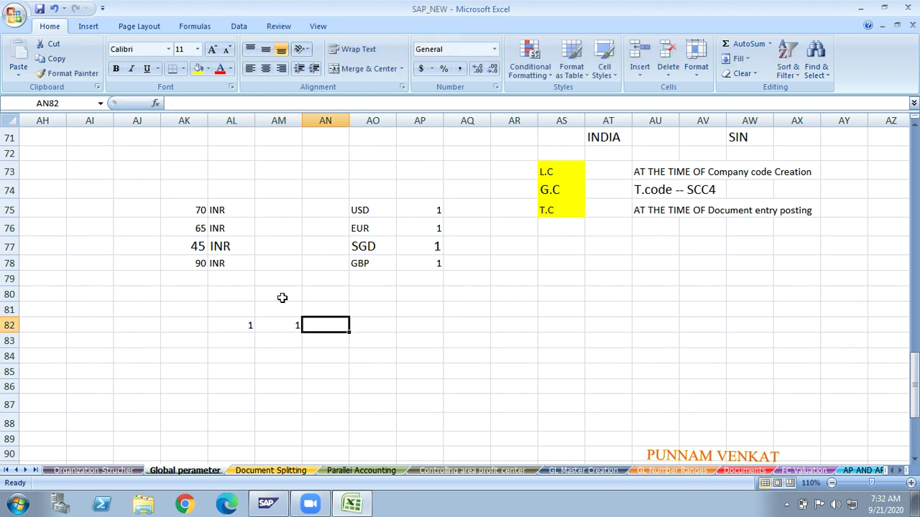
{"action": "left_click", "coordinate": [239, 327]}
{"action": "left_click", "coordinate": [281, 325]}
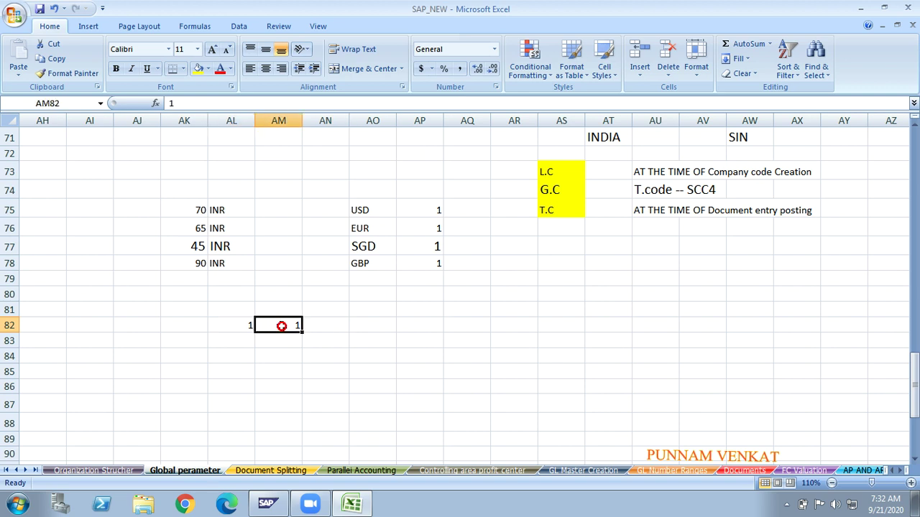
- Compare the foreign currencies in column AO with the INR entries in column AL once more, alongside the ratio example
{"action": "left_click", "coordinate": [371, 263]}
{"action": "left_click", "coordinate": [212, 263]}
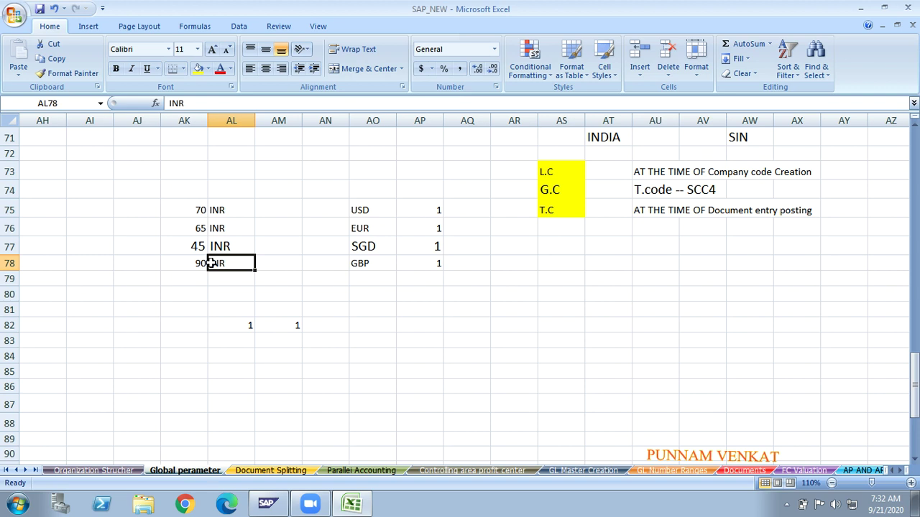
{"action": "left_click", "coordinate": [194, 348]}
{"action": "key", "text": "Left"}
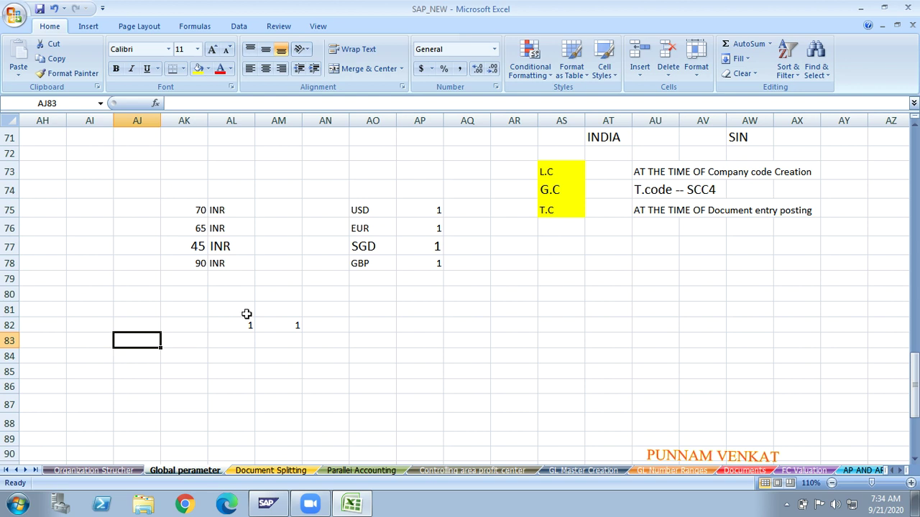
{"action": "left_click", "coordinate": [250, 310]}
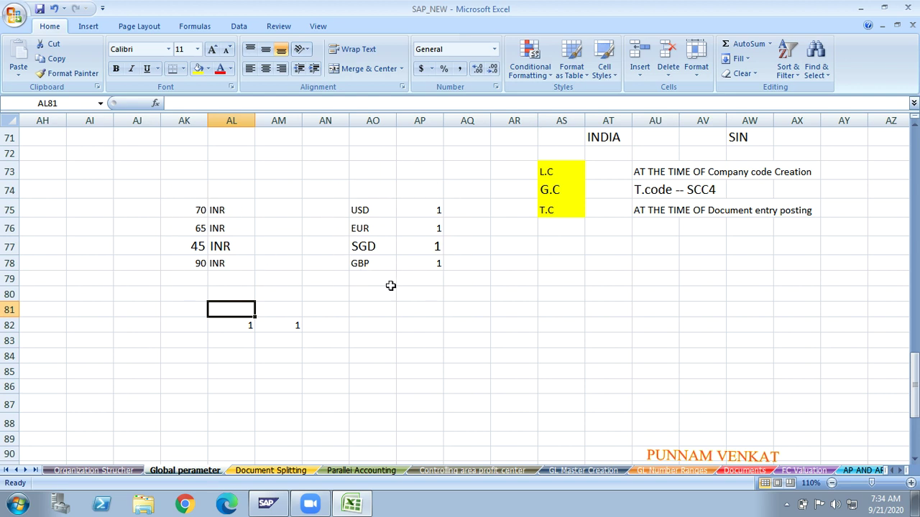
{"action": "left_click", "coordinate": [379, 211]}
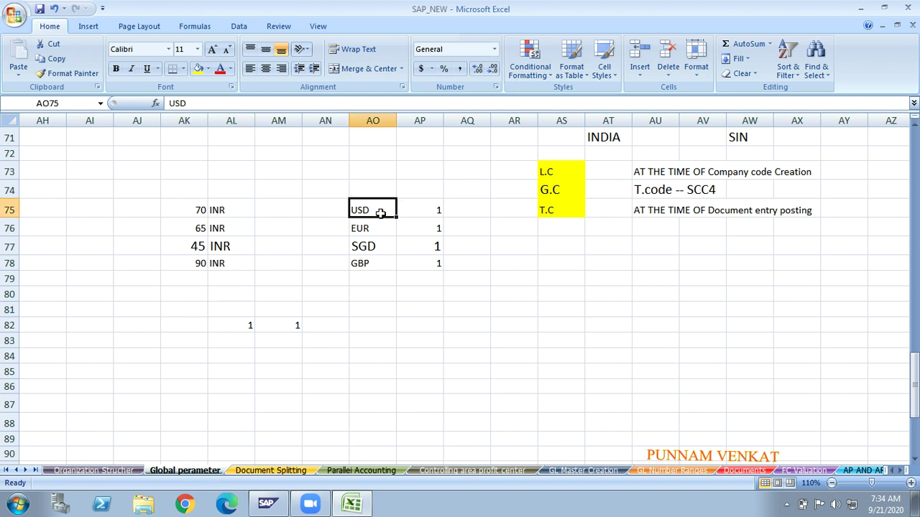
{"action": "left_click", "coordinate": [373, 225]}
{"action": "left_click", "coordinate": [372, 248]}
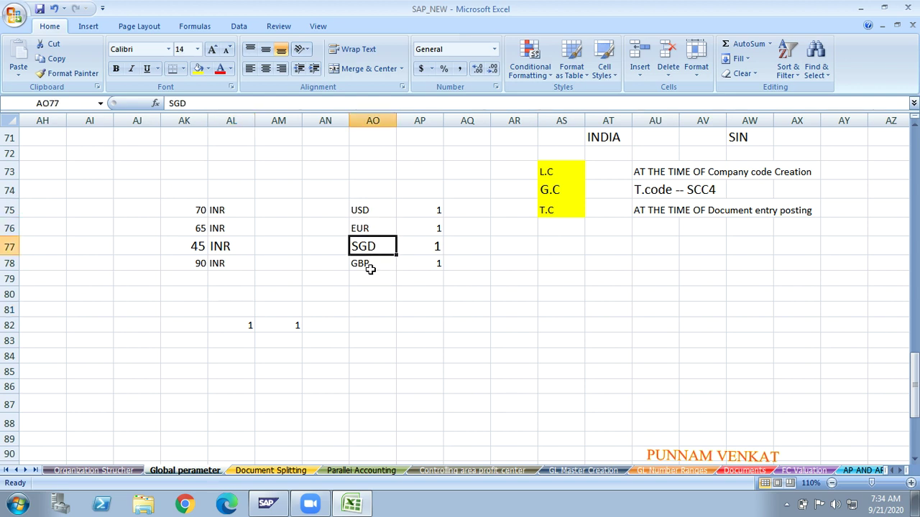
{"action": "left_click", "coordinate": [370, 269]}
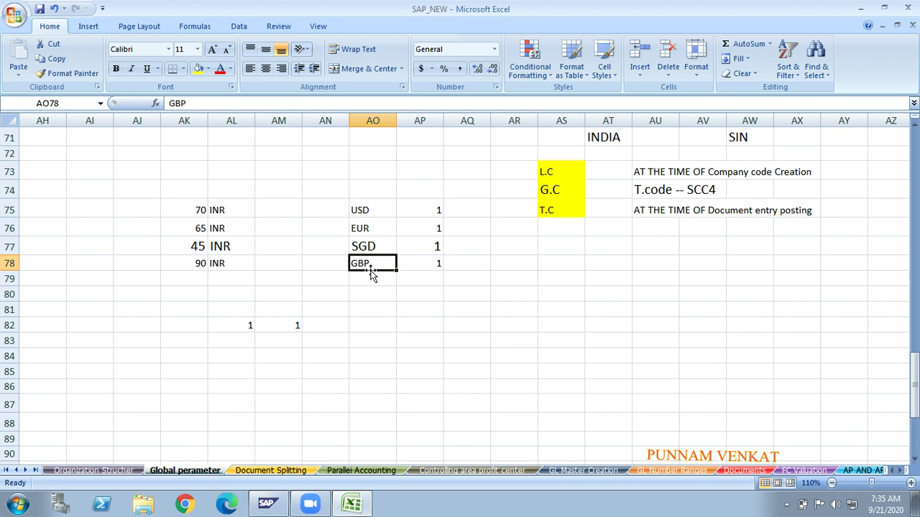
{"action": "left_click", "coordinate": [222, 359]}
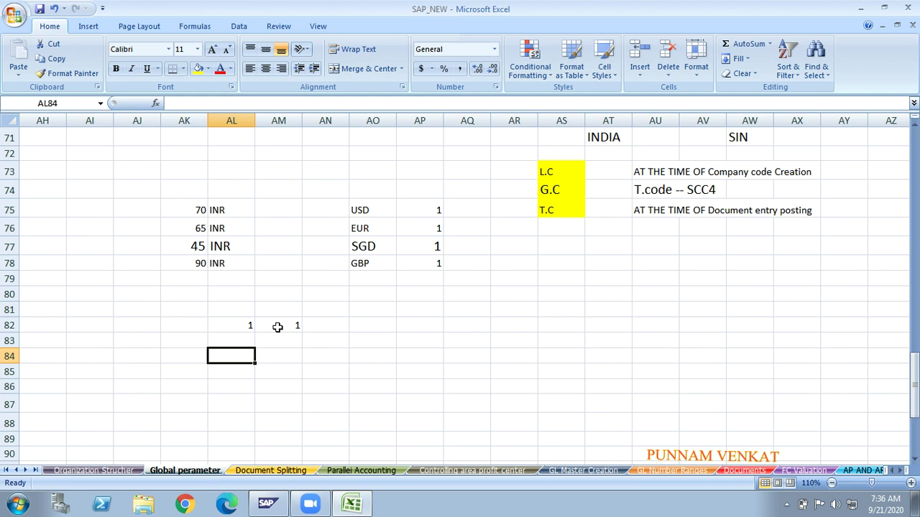
{"action": "left_click", "coordinate": [362, 212]}
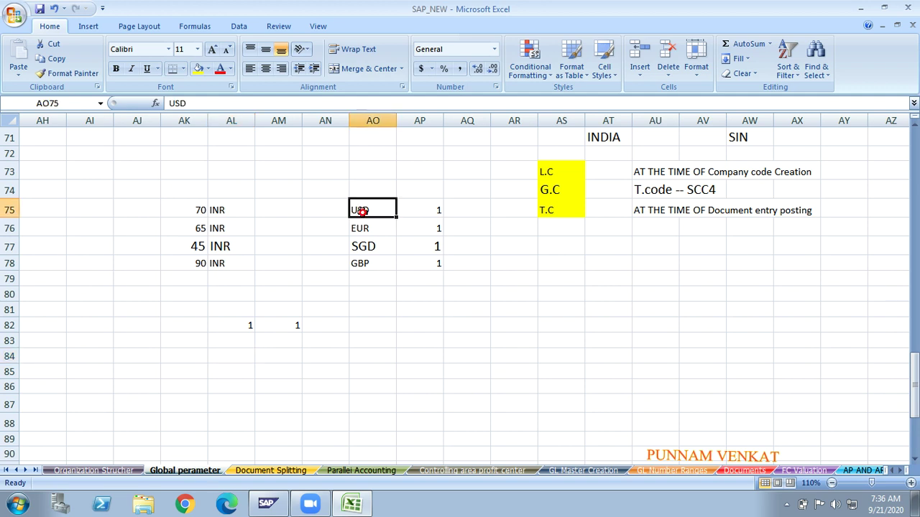
{"action": "left_click", "coordinate": [235, 208]}
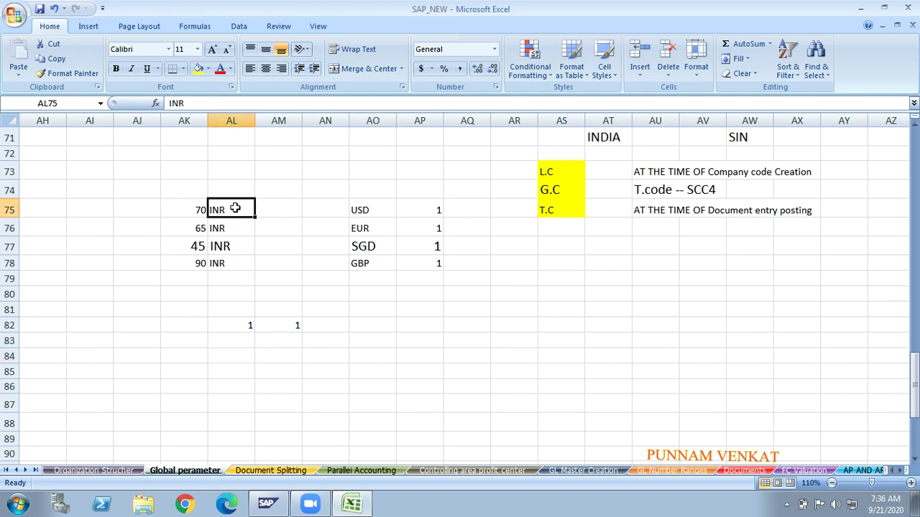
{"action": "left_click", "coordinate": [366, 234]}
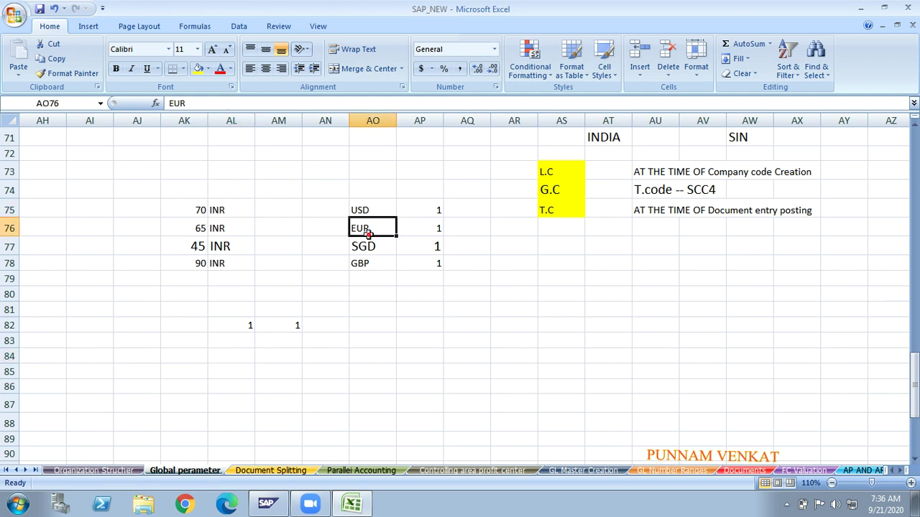
{"action": "left_click", "coordinate": [233, 232]}
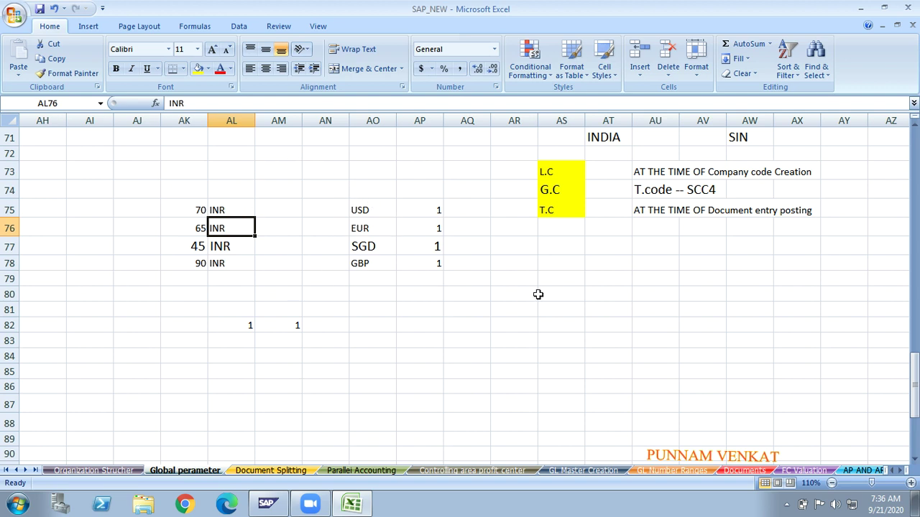
- Examine the L.C, G.C and T.C currency notes beside the gm10 and gm20 company code diagram
{"action": "key", "text": "Up"}
{"action": "key", "text": "Up"}
{"action": "key", "text": "Up"}
{"action": "key", "text": "Up"}
{"action": "key", "text": "Up"}
{"action": "key", "text": "Up"}
{"action": "key", "text": "Up"}
{"action": "key", "text": "Up"}
{"action": "key", "text": "Up"}
{"action": "key", "text": "Up"}
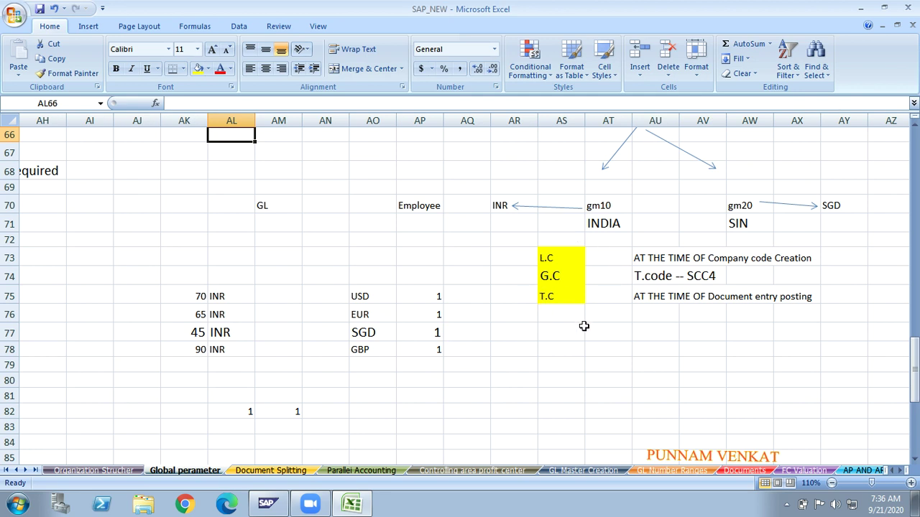
{"action": "left_click", "coordinate": [562, 259]}
{"action": "left_click", "coordinate": [560, 278]}
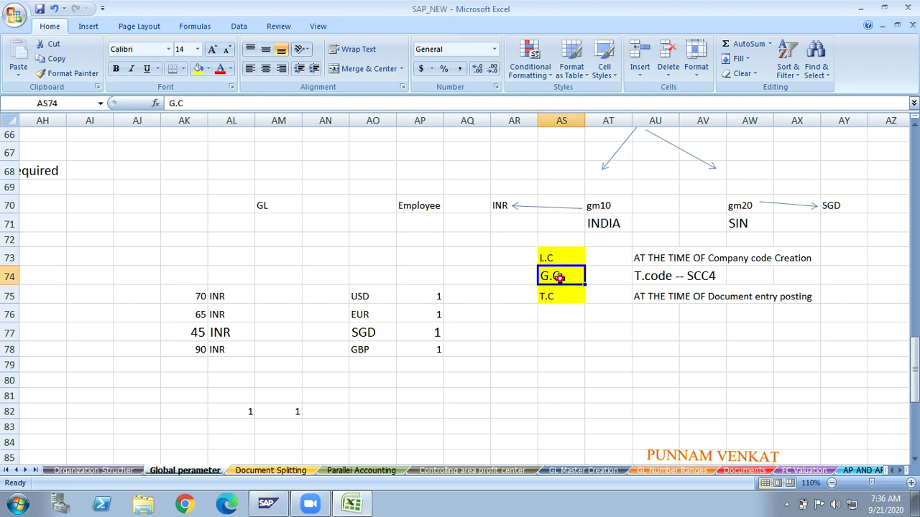
{"action": "left_click", "coordinate": [550, 300]}
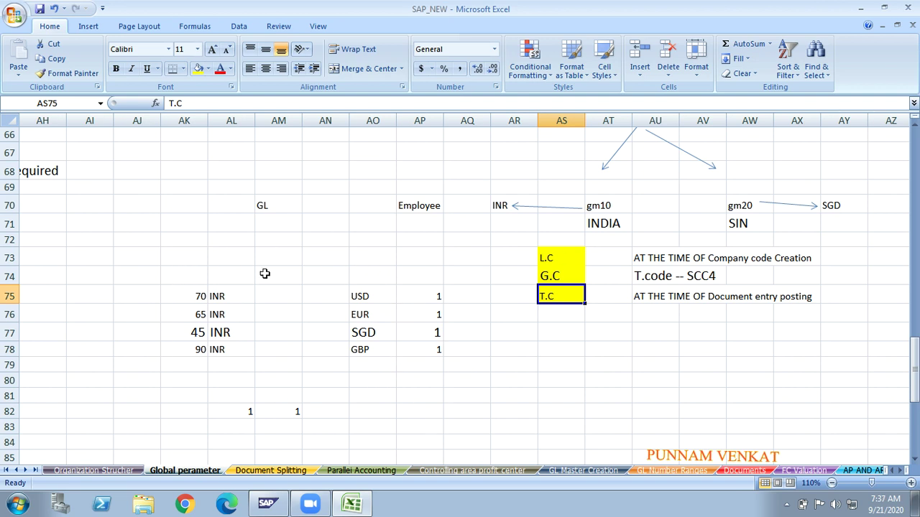
- Find the heading 15.Check Exchange Rate Types in column A of the Global perameter sheet and read its SPRO path
{"action": "left_click", "coordinate": [201, 360]}
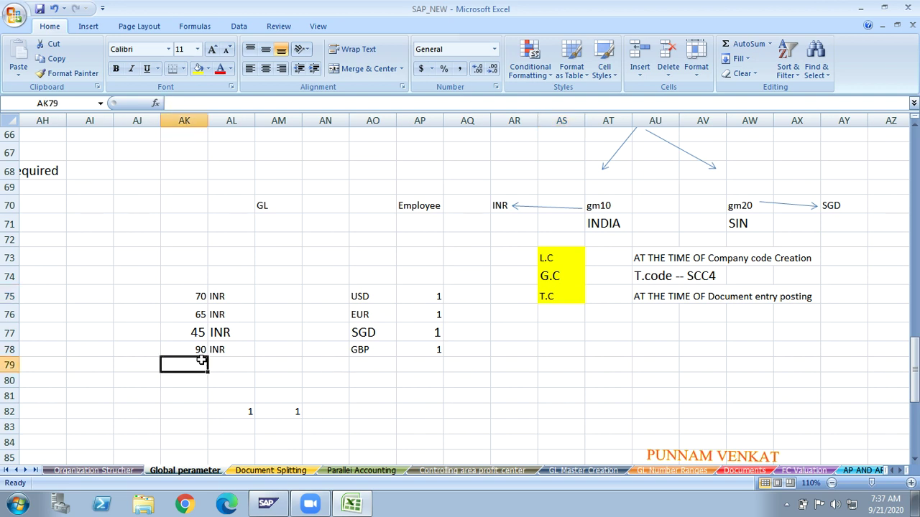
{"action": "key", "text": "Left"}
{"action": "key", "text": "Left"}
{"action": "key", "text": "Left"}
{"action": "key", "text": "Left"}
{"action": "key", "text": "Left"}
{"action": "key", "text": "Left"}
{"action": "key", "text": "Left"}
{"action": "key", "text": "Left"}
{"action": "key", "text": "Left"}
{"action": "key", "text": "Left"}
{"action": "key", "text": "Left"}
{"action": "key", "text": "Left"}
{"action": "key", "text": "Left"}
{"action": "key", "text": "Left"}
{"action": "key", "text": "Left"}
{"action": "key", "text": "Left"}
{"action": "key", "text": "Left"}
{"action": "key", "text": "Left"}
{"action": "key", "text": "Left"}
{"action": "key", "text": "Left"}
{"action": "key", "text": "Left"}
{"action": "key", "text": "Left"}
{"action": "key", "text": "Right"}
{"action": "key", "text": "Right"}
{"action": "key", "text": "Right"}
{"action": "key", "text": "Right"}
{"action": "key", "text": "Right"}
{"action": "key", "text": "Right"}
{"action": "key", "text": "Right"}
{"action": "key", "text": "Right"}
{"action": "key", "text": "Right"}
{"action": "key", "text": "Right"}
{"action": "key", "text": "Right"}
{"action": "key", "text": "Right"}
{"action": "key", "text": "Right"}
{"action": "key", "text": "Right"}
{"action": "key", "text": "Right"}
{"action": "key", "text": "Right"}
{"action": "key", "text": "Right"}
{"action": "key", "text": "Right"}
{"action": "key", "text": "Right"}
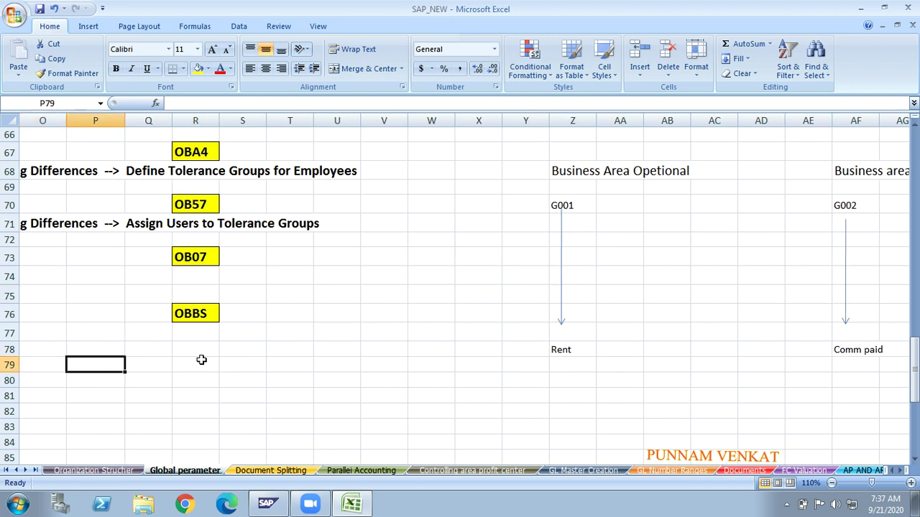
{"action": "key", "text": "Right"}
{"action": "key", "text": "Right"}
{"action": "key", "text": "Right"}
{"action": "key", "text": "Right"}
{"action": "key", "text": "Right"}
{"action": "key", "text": "Right"}
{"action": "key", "text": "Right"}
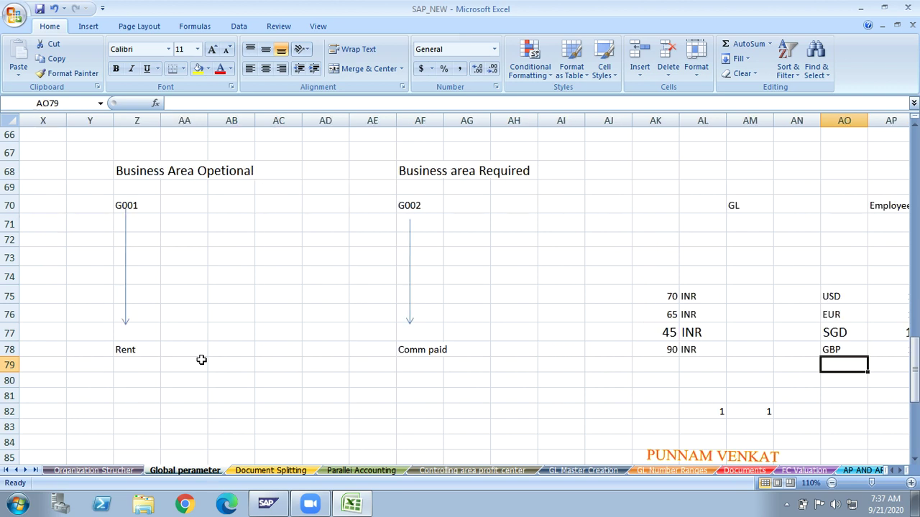
{"action": "key", "text": "Left"}
{"action": "key", "text": "Left"}
{"action": "key", "text": "Left"}
{"action": "key", "text": "Left"}
{"action": "key", "text": "Left"}
{"action": "key", "text": "Left"}
{"action": "key", "text": "Left"}
{"action": "key", "text": "Left"}
{"action": "key", "text": "Left"}
{"action": "key", "text": "Left"}
{"action": "key", "text": "Left"}
{"action": "key", "text": "Left"}
{"action": "key", "text": "Left"}
{"action": "key", "text": "Left"}
{"action": "key", "text": "Left"}
{"action": "key", "text": "Left"}
{"action": "key", "text": "Left"}
{"action": "key", "text": "Left"}
{"action": "key", "text": "Left"}
{"action": "key", "text": "Left"}
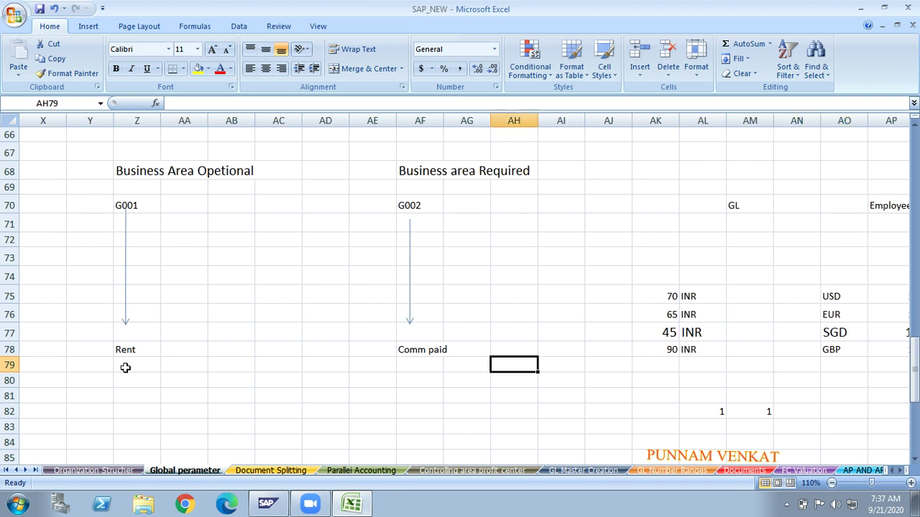
{"action": "key", "text": "Left"}
{"action": "key", "text": "Left"}
{"action": "key", "text": "Up"}
{"action": "key", "text": "Up"}
{"action": "key", "text": "Up"}
{"action": "key", "text": "Up"}
{"action": "key", "text": "Up"}
{"action": "key", "text": "Up"}
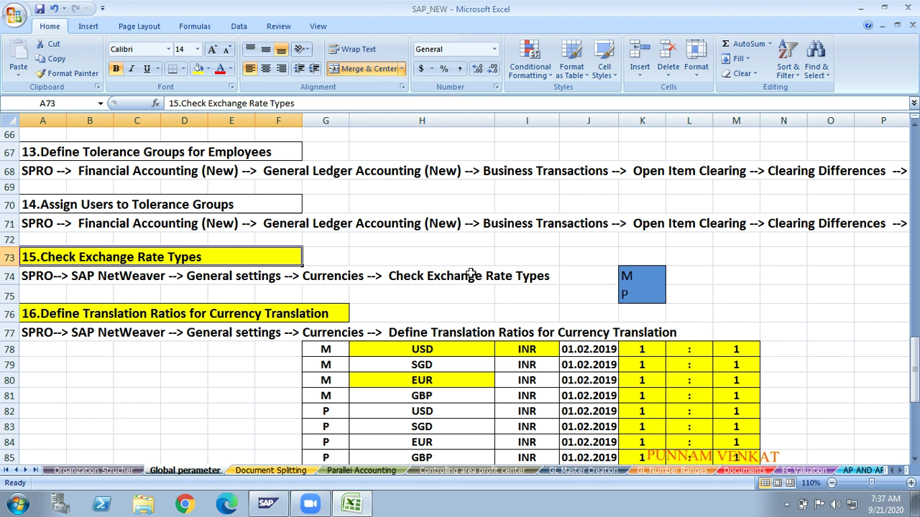
- Switch to SAP Logon and open the logon screen of the EHP7SR2-GST system
{"action": "key", "text": "alt+Tab"}
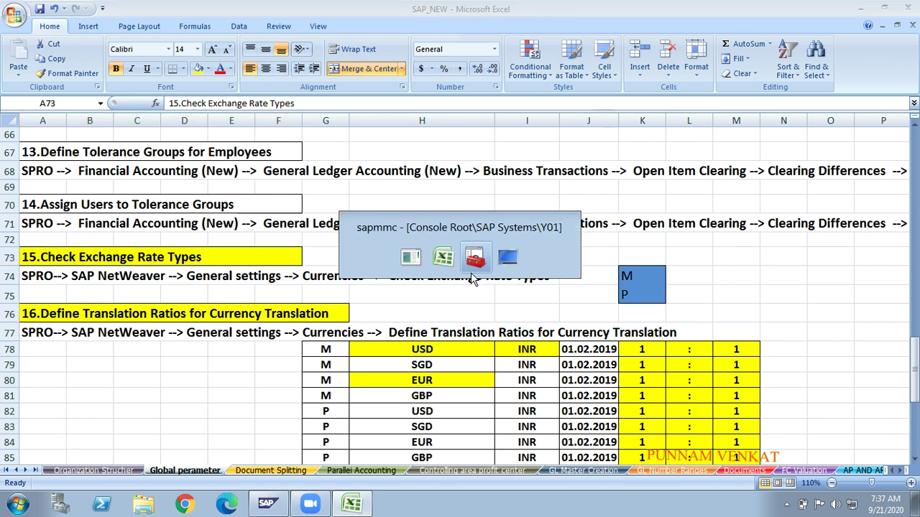
{"action": "key", "text": "super+d"}
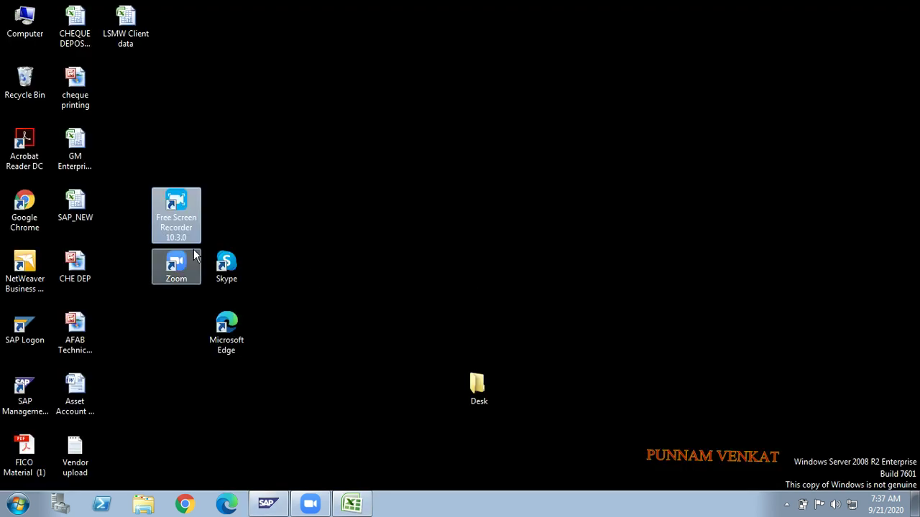
{"action": "double_click", "coordinate": [24, 329]}
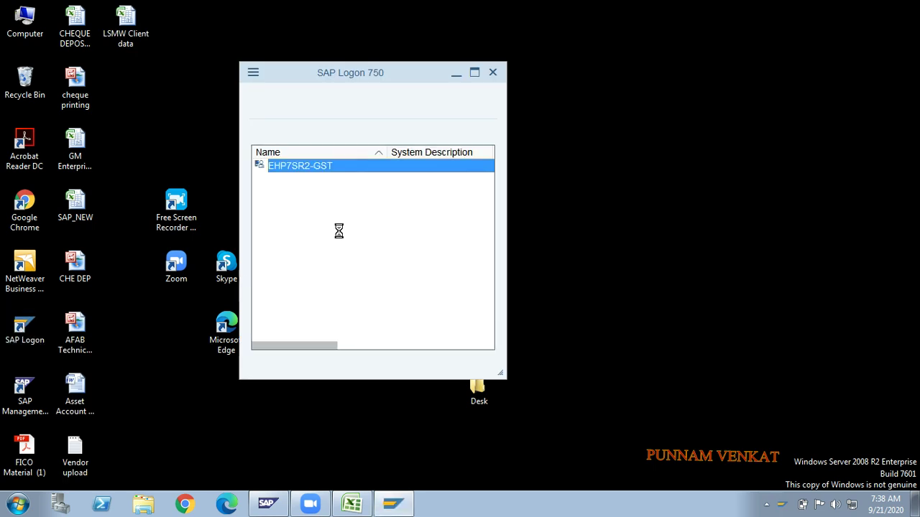
{"action": "double_click", "coordinate": [302, 170]}
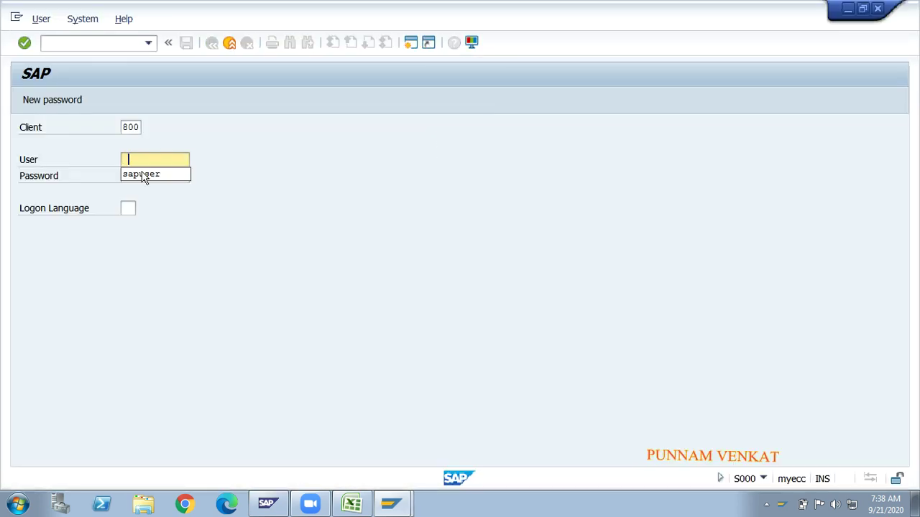
- Try to log on to client 800 with the user ID and account password
{"action": "type", "text": "sapuser"}
{"action": "key", "text": "Tab"}
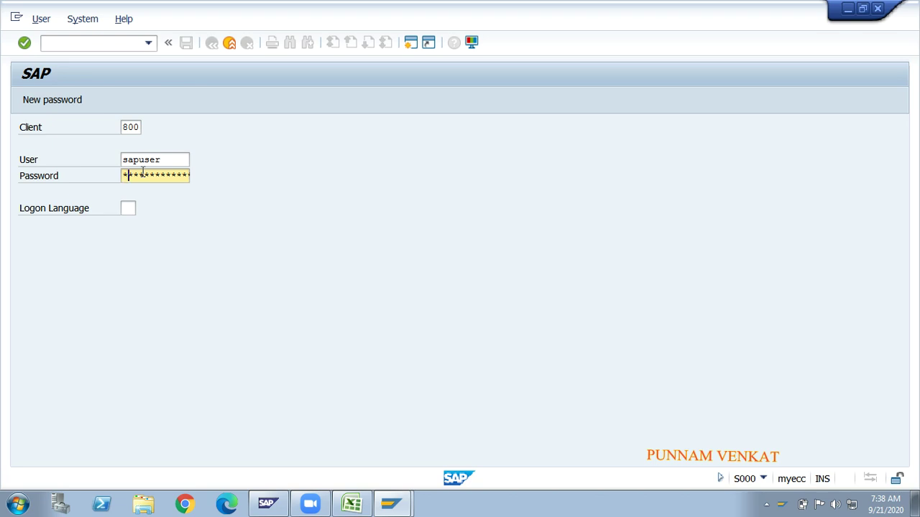
{"action": "type", "text": "**********"}
{"action": "key", "text": "Return"}
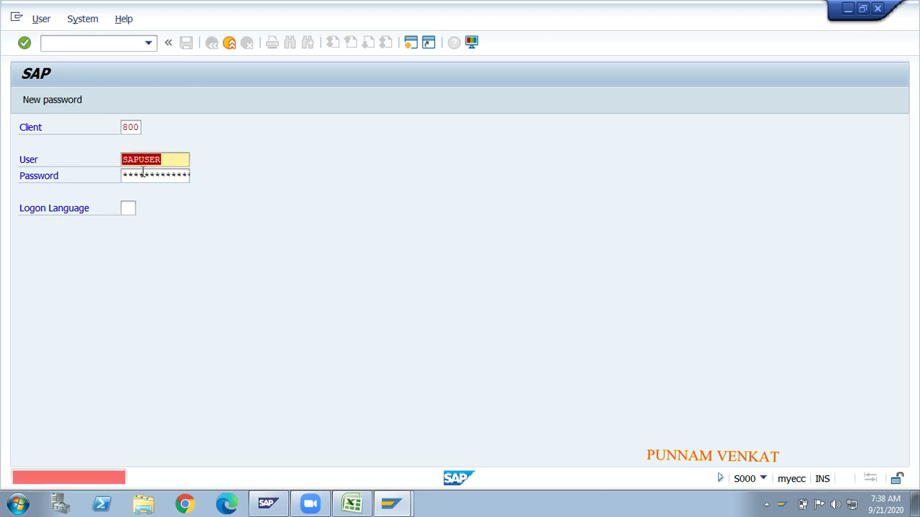
- Enter the account password again to complete the logon, and acknowledge the logon information message
{"action": "key", "text": "Tab"}
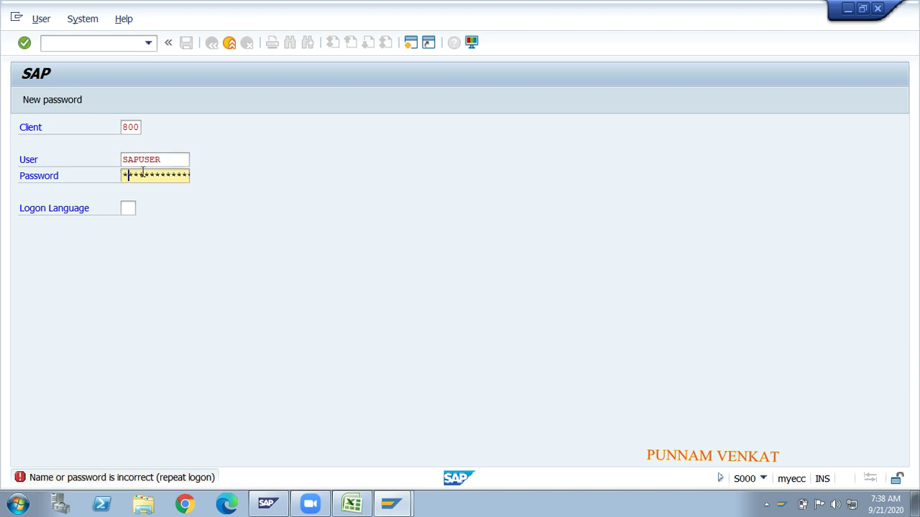
{"action": "type", "text": "*****"}
{"action": "key", "text": "Return"}
{"action": "key", "text": "Tab"}
{"action": "type", "text": "*****"}
{"action": "key", "text": "Return"}
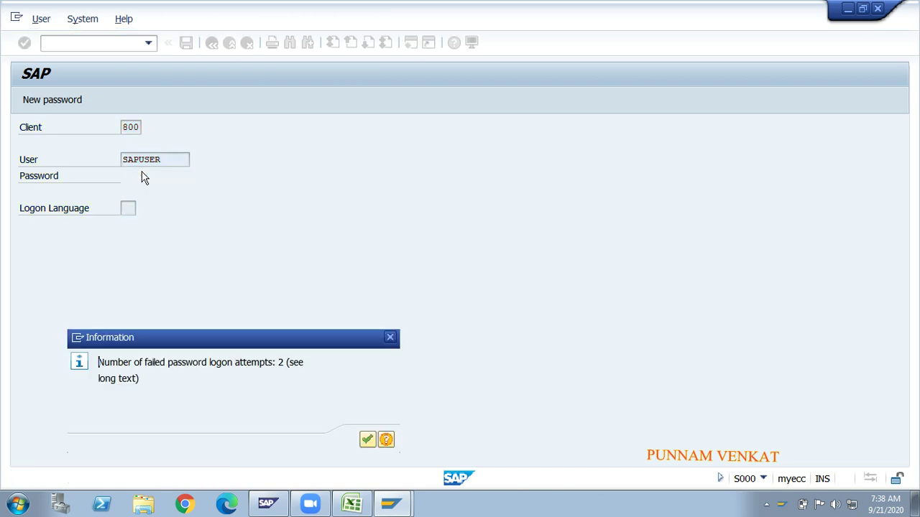
{"action": "key", "text": "Return"}
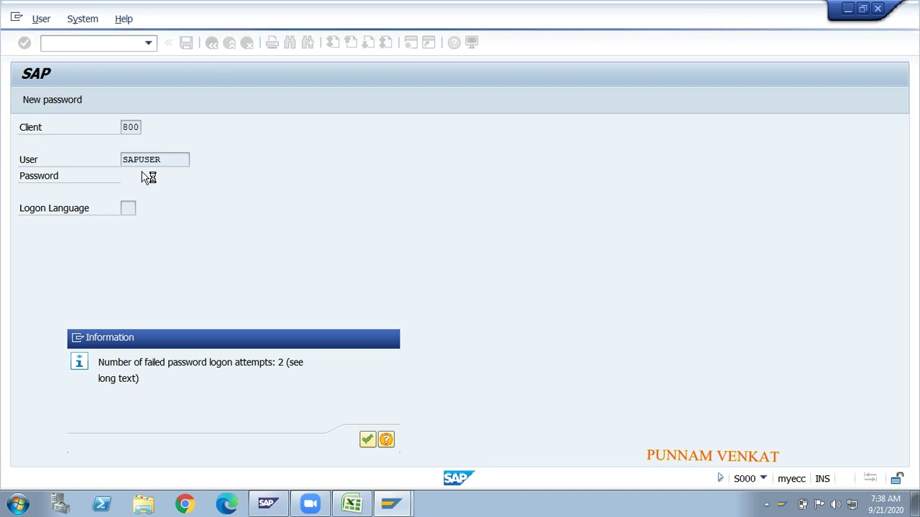
{"action": "left_click", "coordinate": [369, 440]}
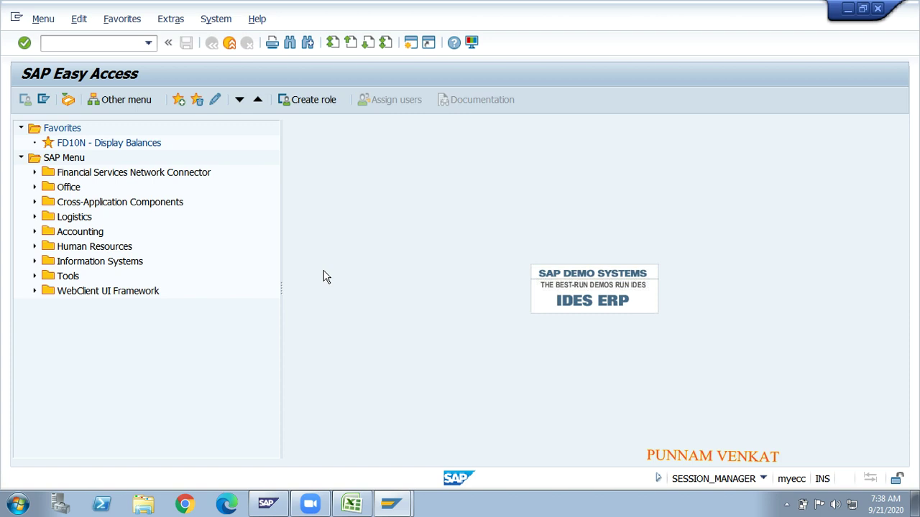
- Start transaction SPRO and display the SAP Reference IMG
{"action": "left_click", "coordinate": [94, 39]}
{"action": "type", "text": "spro"}
{"action": "key", "text": "Return"}
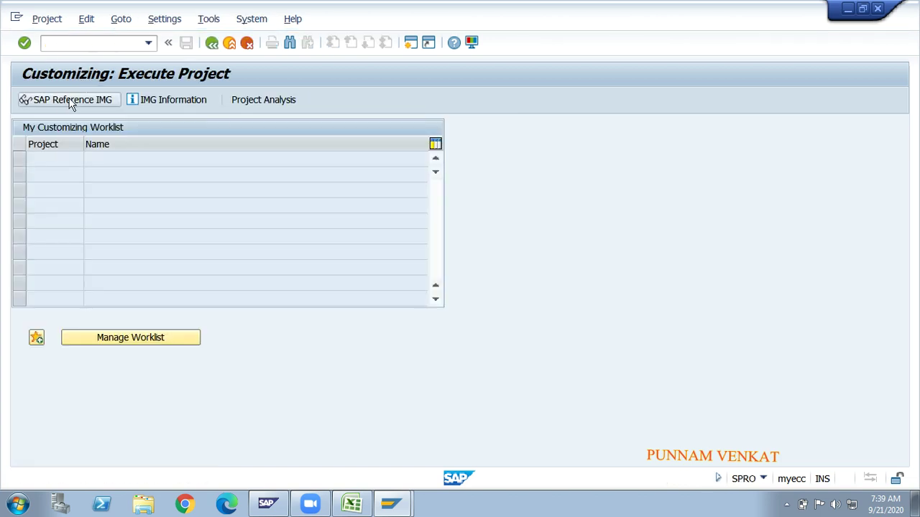
{"action": "left_click", "coordinate": [72, 105]}
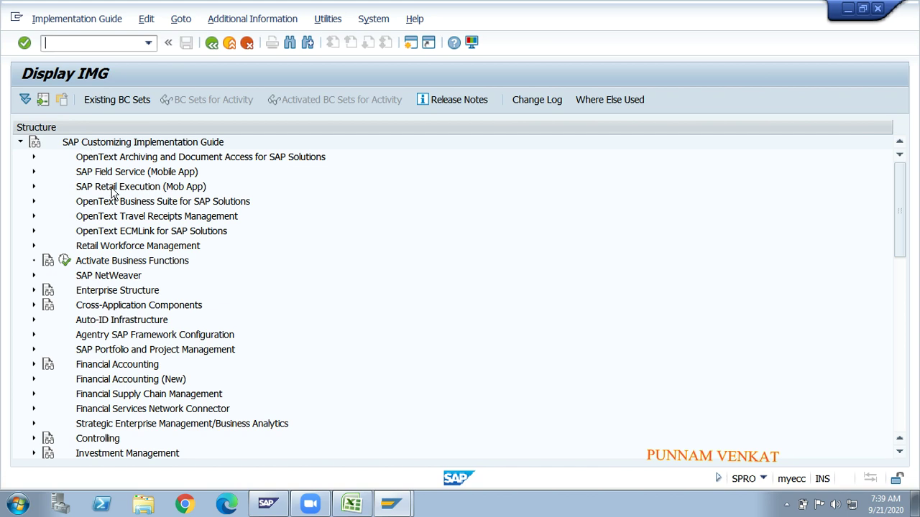
- Expand SAP NetWeaver, General settings and Currencies in the implementation guide structure
{"action": "left_click", "coordinate": [92, 276]}
{"action": "left_click", "coordinate": [33, 276]}
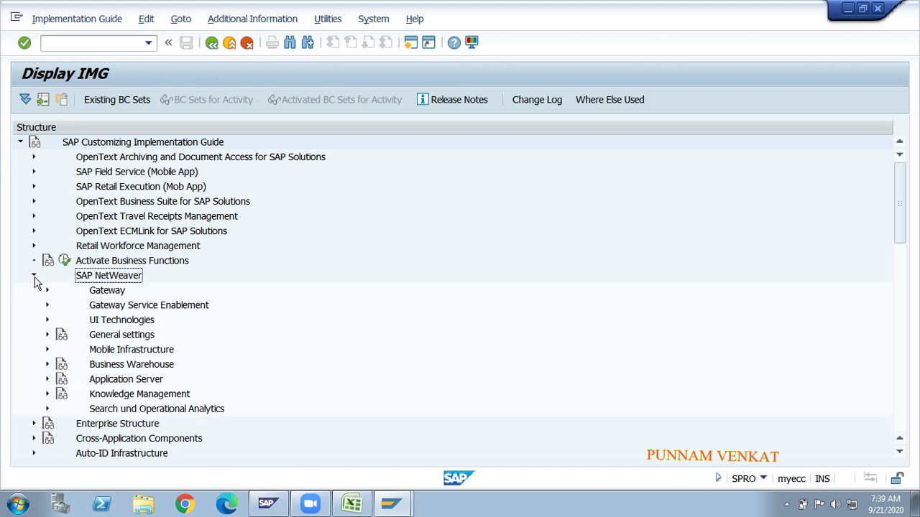
{"action": "left_click", "coordinate": [101, 335]}
{"action": "double_click", "coordinate": [101, 337]}
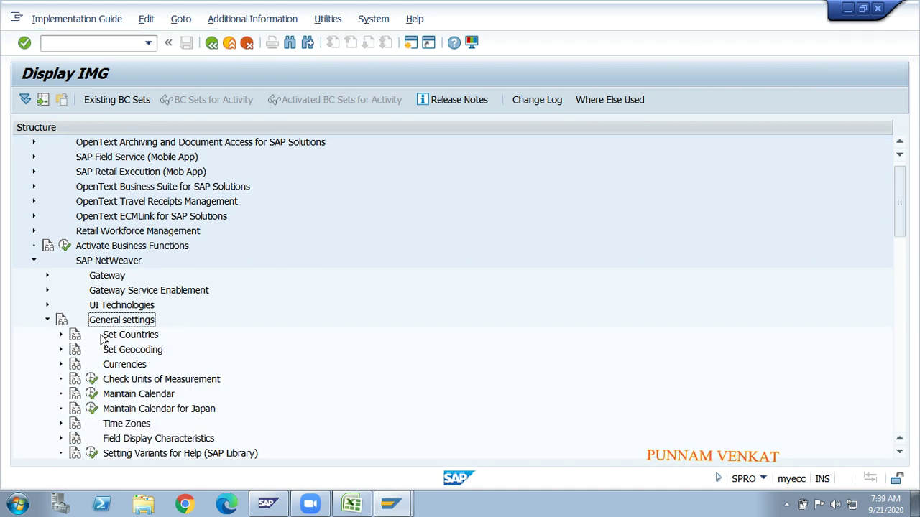
{"action": "key", "text": "Down"}
{"action": "key", "text": "Down"}
{"action": "key", "text": "Down"}
{"action": "key", "text": "Right"}
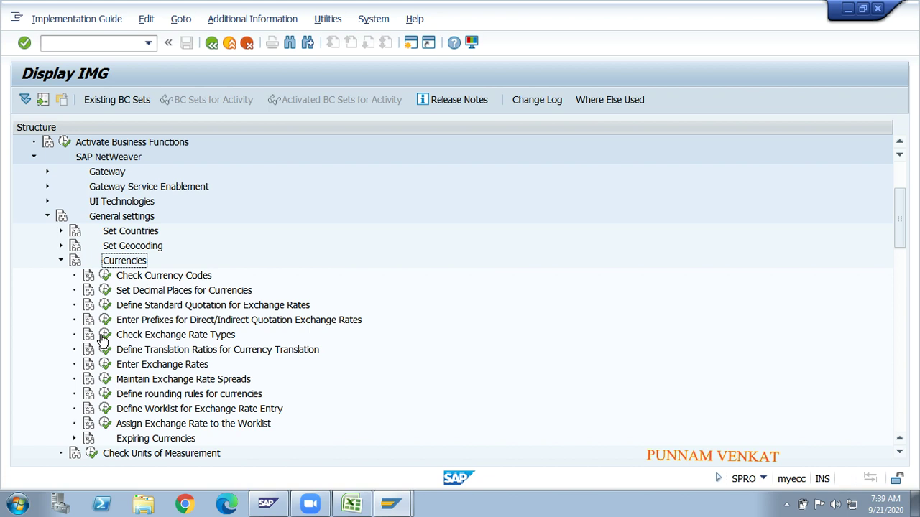
- Execute the Check Exchange Rate Types activity under Currencies
{"action": "key", "text": "Down"}
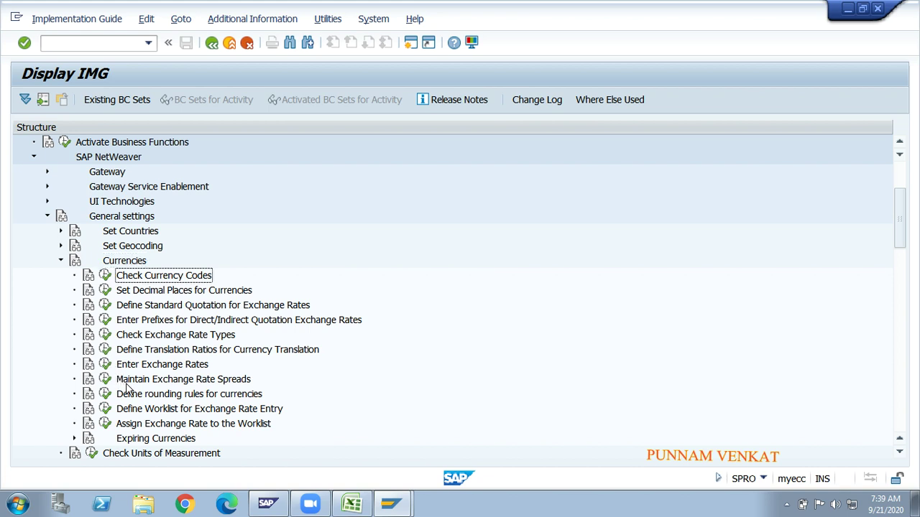
{"action": "left_click", "coordinate": [164, 337]}
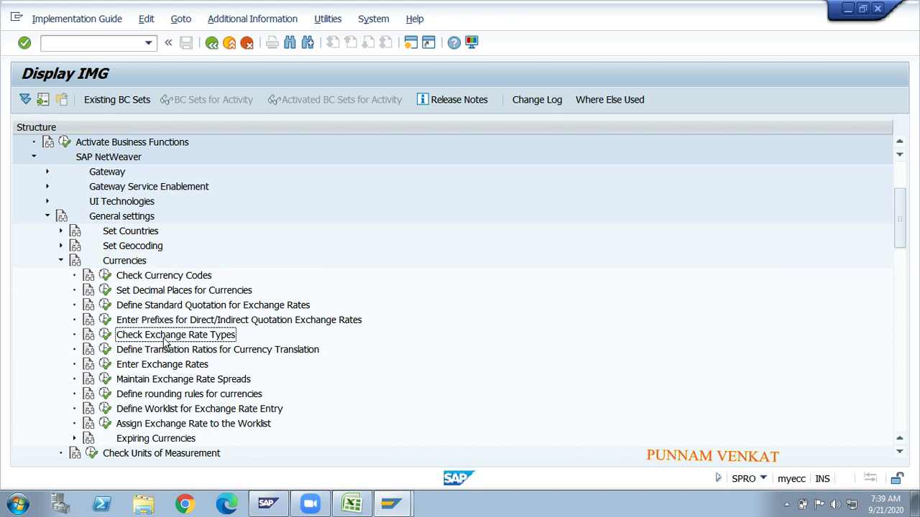
{"action": "left_click", "coordinate": [108, 336]}
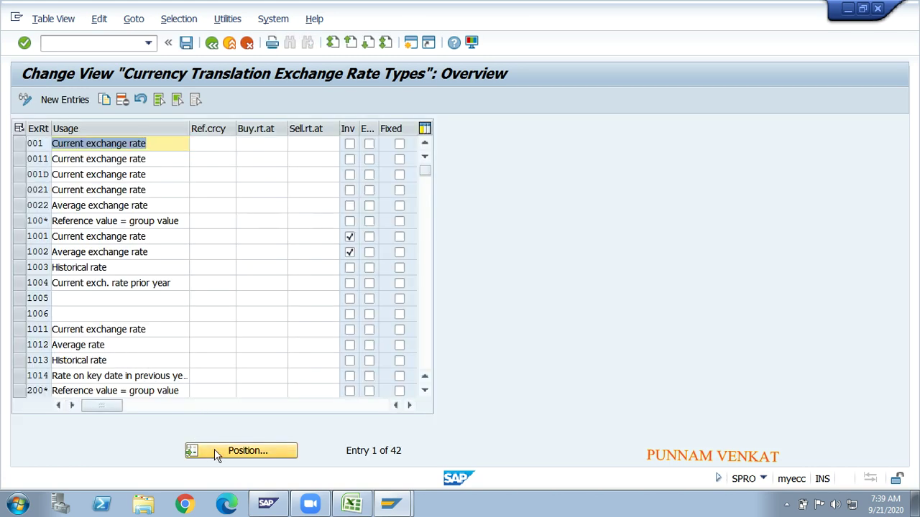
- Position the exchange rate types list at type M
{"action": "left_click", "coordinate": [224, 450]}
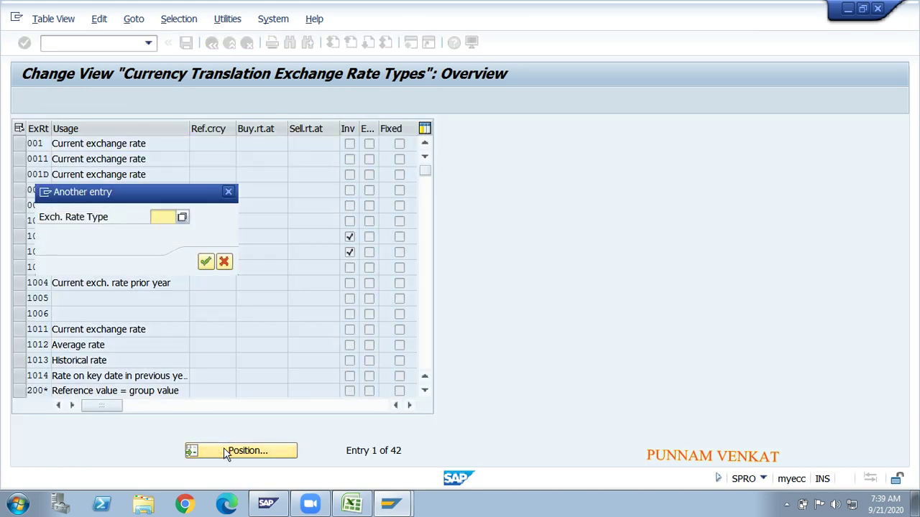
{"action": "type", "text": "m"}
{"action": "key", "text": "Return"}
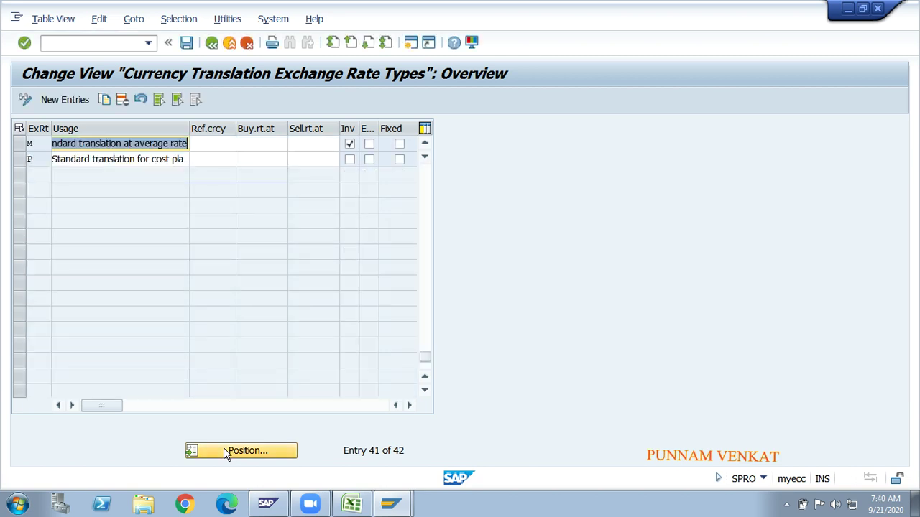
- Read the full usage description of exchange rate type M, focusing on its average rate wording
{"action": "left_click", "coordinate": [128, 143]}
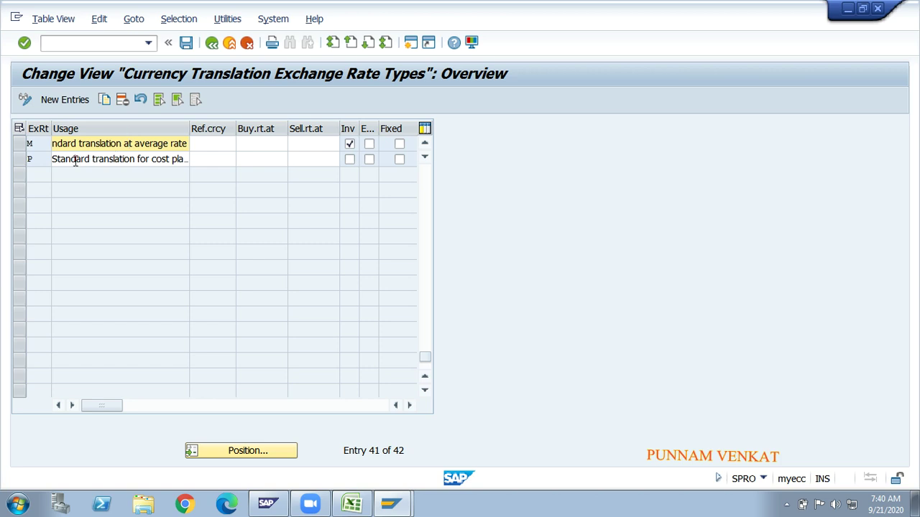
{"action": "left_click", "coordinate": [55, 143]}
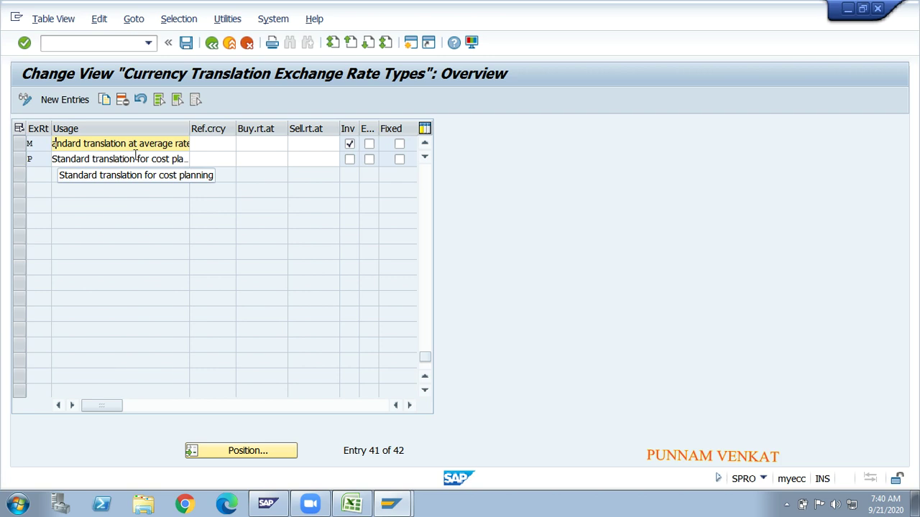
{"action": "left_click", "coordinate": [166, 144]}
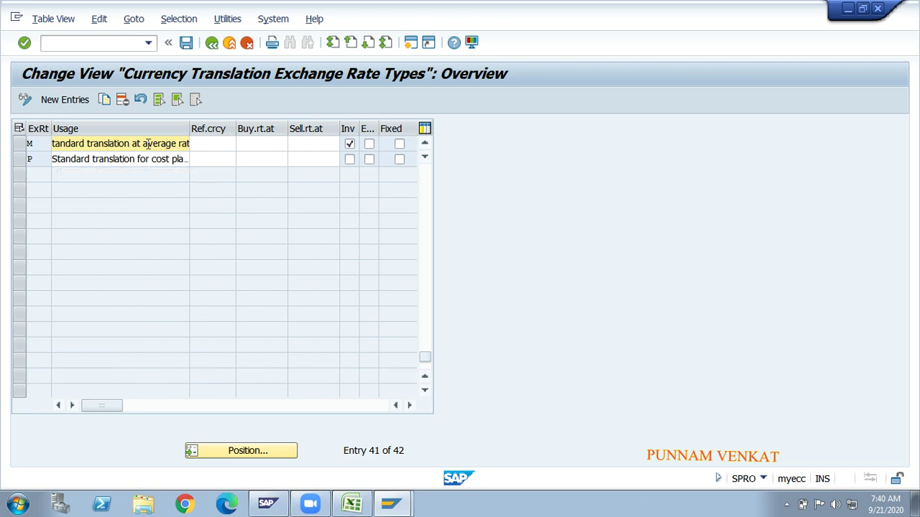
{"action": "left_click_drag", "start_coordinate": [135, 143], "coordinate": [194, 143]}
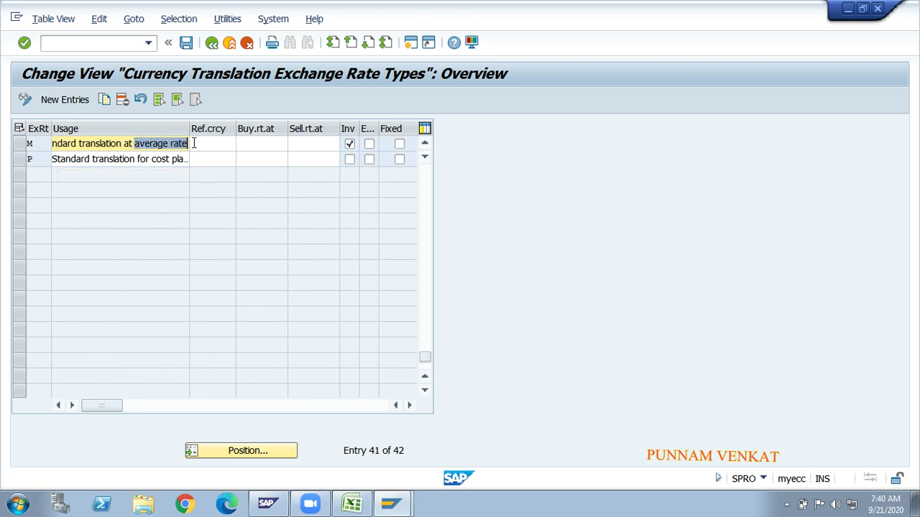
{"action": "left_click", "coordinate": [193, 143]}
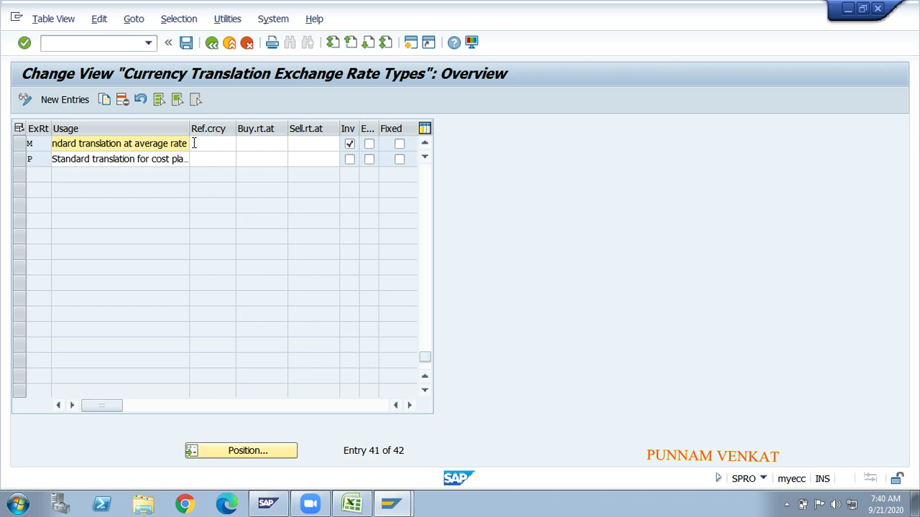
{"action": "left_click", "coordinate": [136, 145]}
{"action": "left_click_drag", "start_coordinate": [136, 144], "coordinate": [191, 144]}
{"action": "left_click", "coordinate": [216, 147]}
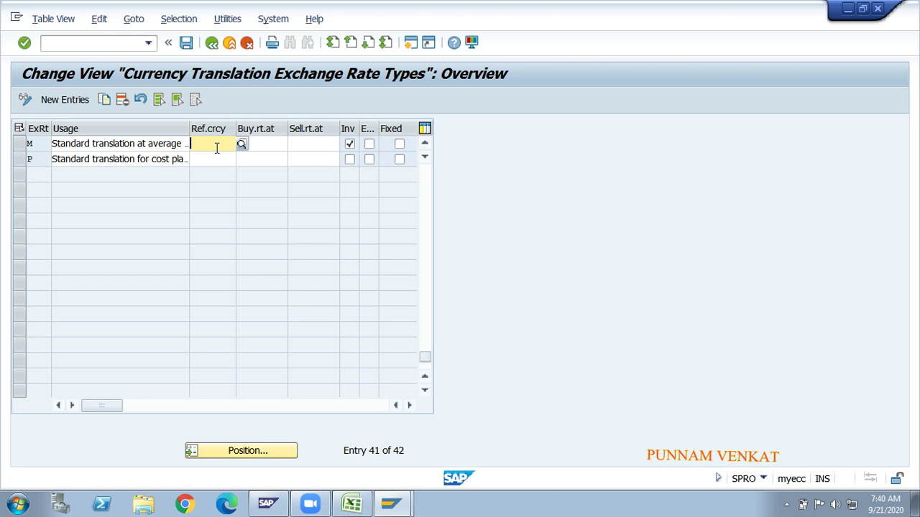
- Read the usage description of exchange rate type P, focusing on its cost planning wording
{"action": "left_click", "coordinate": [19, 164]}
{"action": "left_click", "coordinate": [20, 164]}
{"action": "left_click", "coordinate": [171, 160]}
{"action": "left_click_drag", "start_coordinate": [171, 159], "coordinate": [209, 160]}
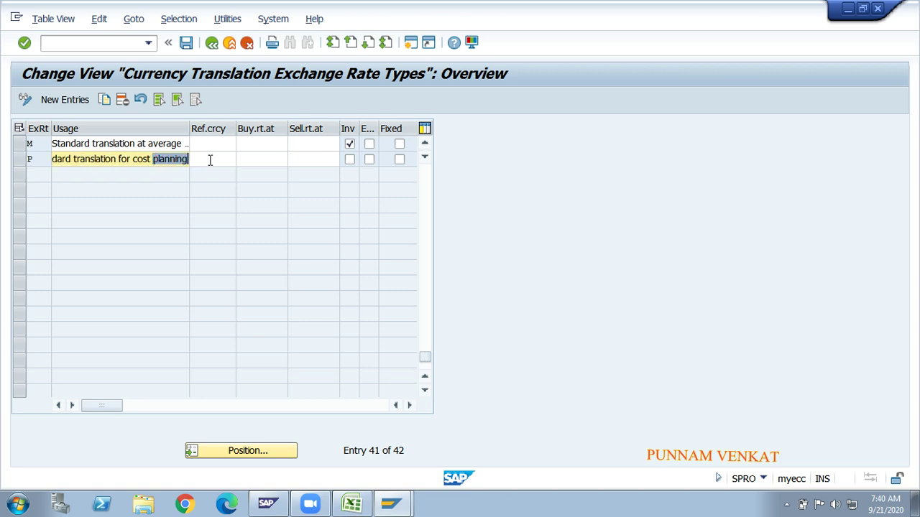
{"action": "left_click", "coordinate": [170, 161]}
{"action": "left_click_drag", "start_coordinate": [154, 162], "coordinate": [196, 161]}
{"action": "left_click", "coordinate": [195, 160]}
- Compare the usage descriptions of exchange rate types M and P
{"action": "left_click", "coordinate": [33, 145]}
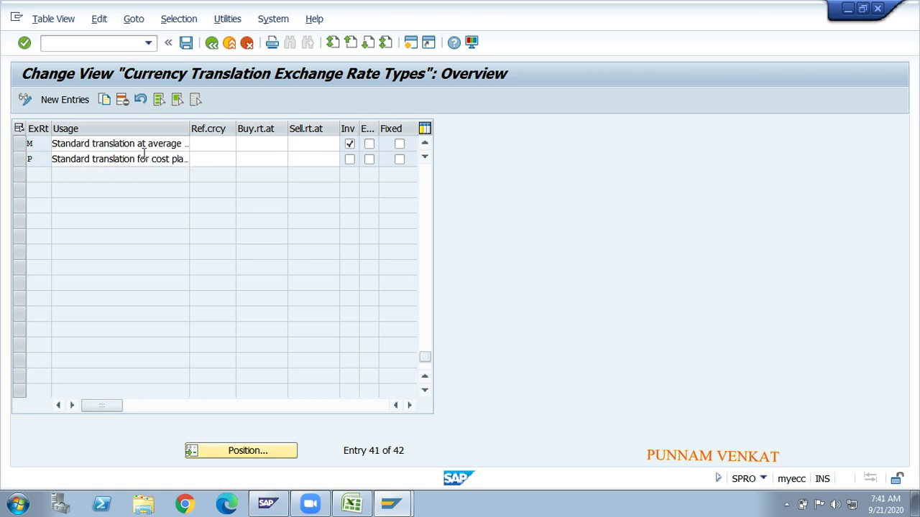
{"action": "left_click_drag", "start_coordinate": [146, 143], "coordinate": [199, 144]}
{"action": "left_click", "coordinate": [207, 144]}
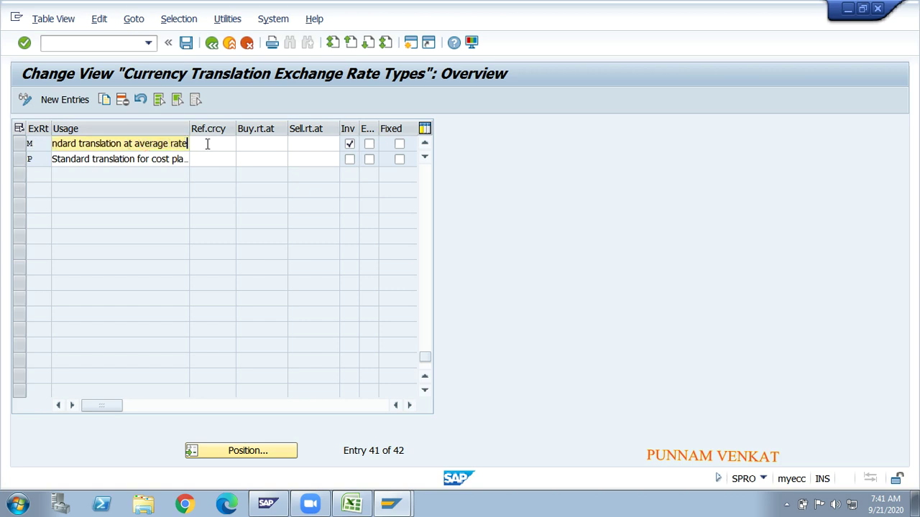
{"action": "left_click", "coordinate": [33, 159]}
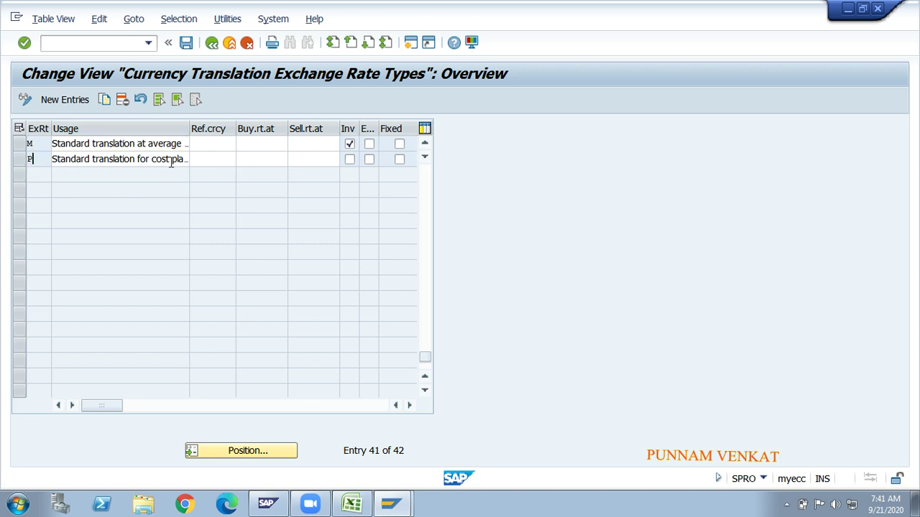
{"action": "left_click_drag", "start_coordinate": [171, 159], "coordinate": [199, 161]}
{"action": "left_click", "coordinate": [212, 160]}
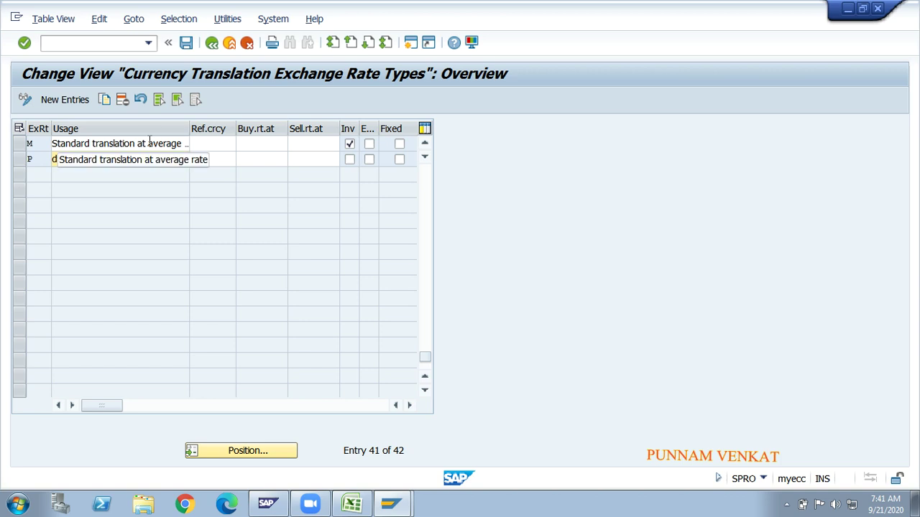
{"action": "left_click_drag", "start_coordinate": [148, 144], "coordinate": [199, 143]}
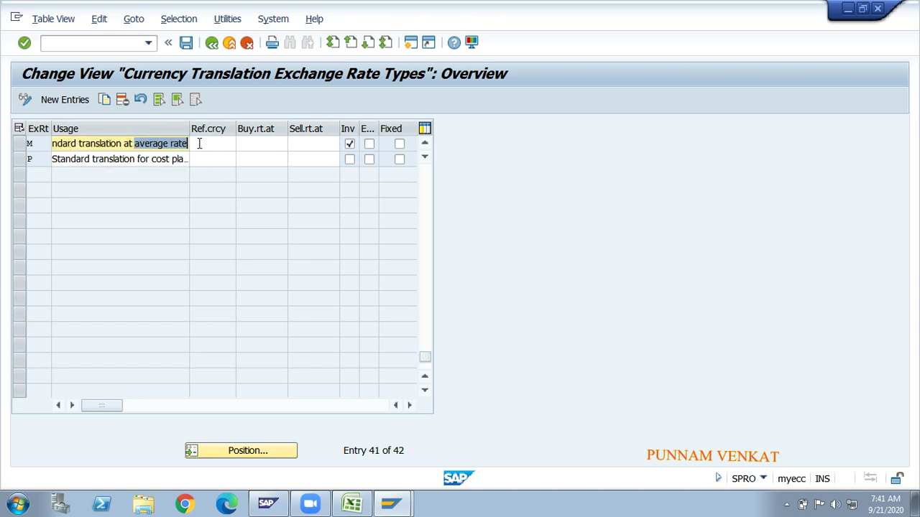
{"action": "left_click", "coordinate": [200, 143]}
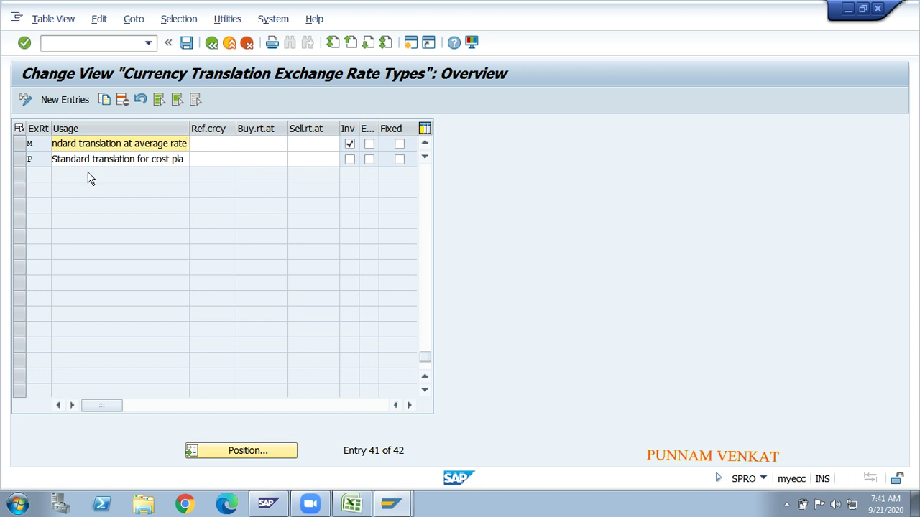
- Review the M and P exchange rate type entries once more, including the average rate usage of M
{"action": "left_click", "coordinate": [38, 159]}
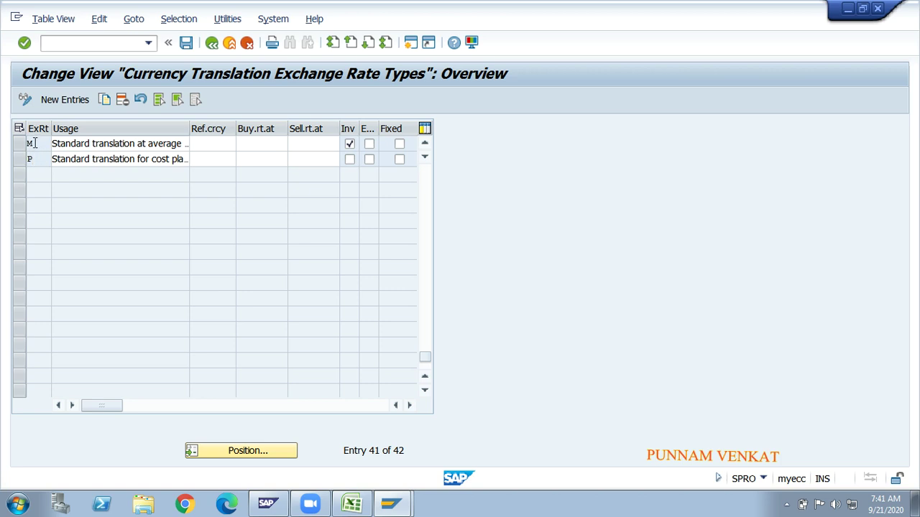
{"action": "left_click_drag", "start_coordinate": [150, 143], "coordinate": [192, 143]}
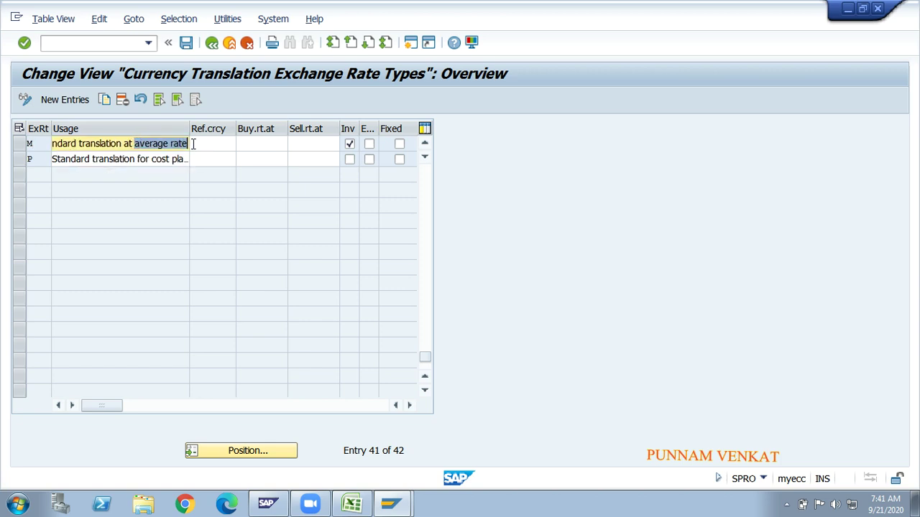
{"action": "left_click", "coordinate": [193, 143]}
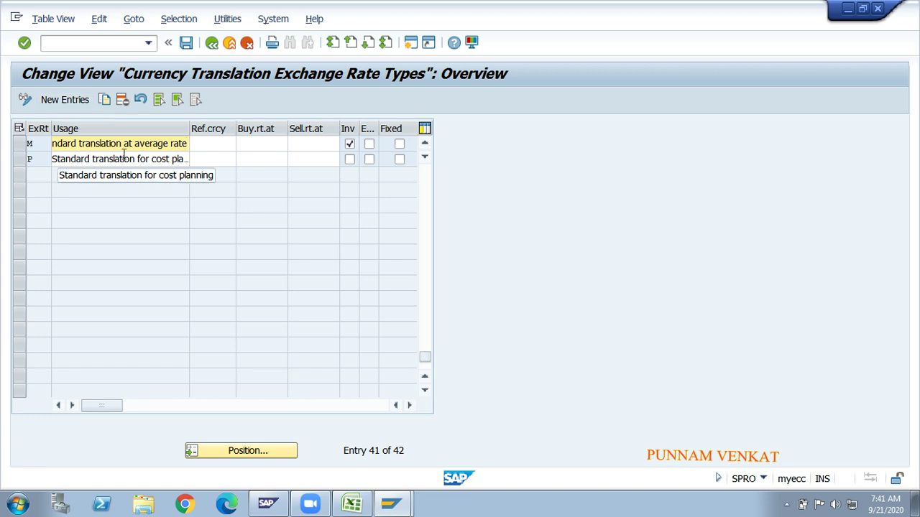
{"action": "left_click", "coordinate": [20, 145]}
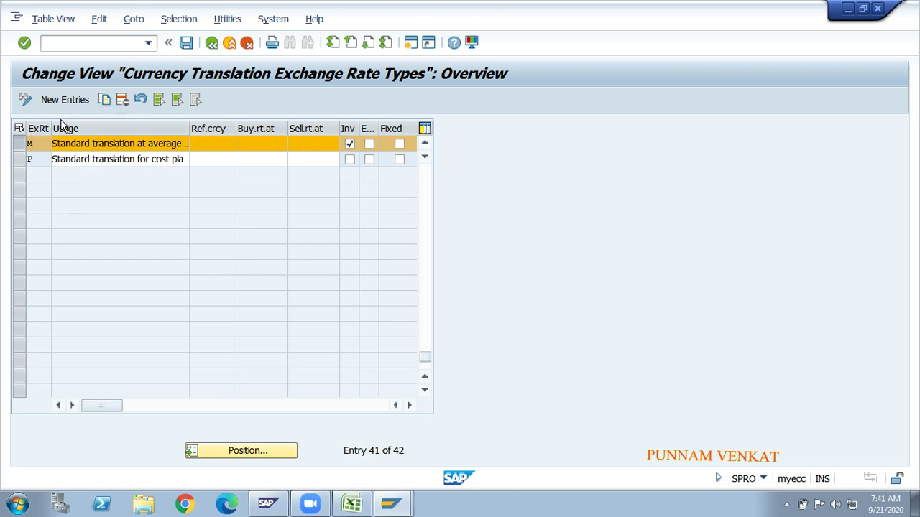
{"action": "left_click", "coordinate": [21, 146]}
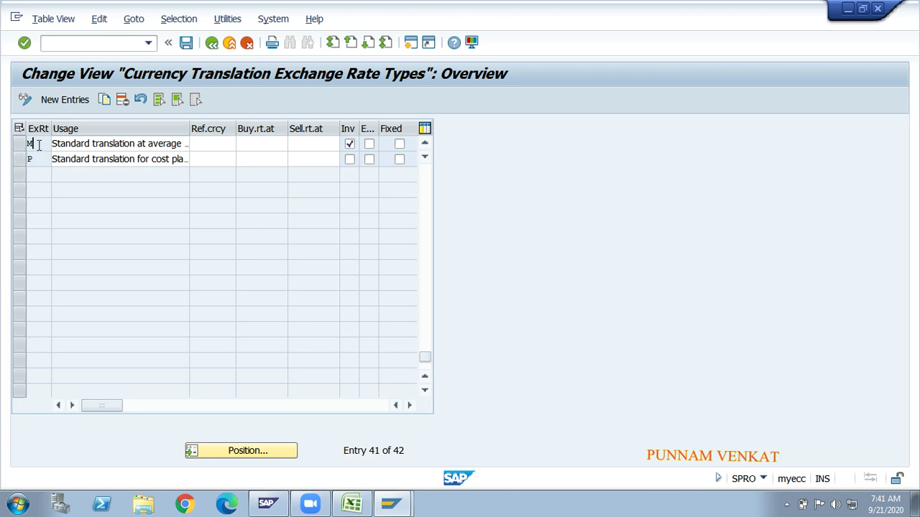
{"action": "left_click", "coordinate": [34, 159]}
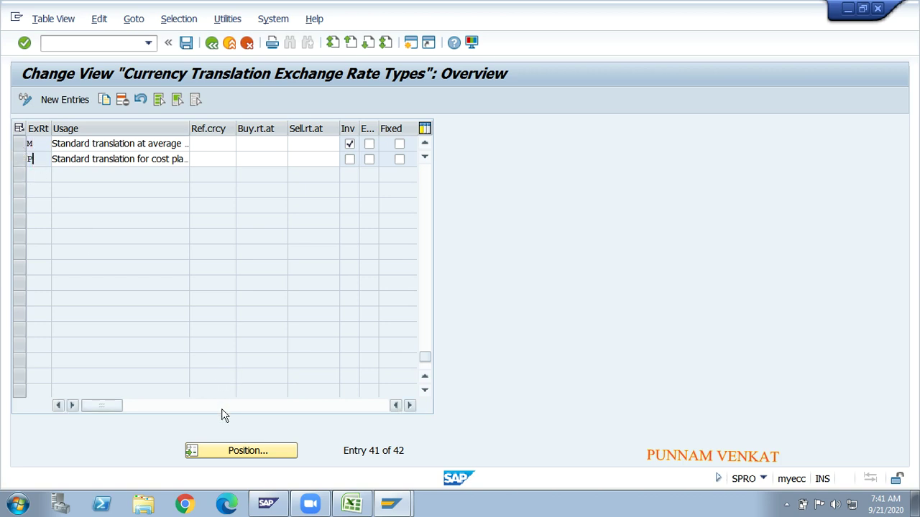
- Position the exchange rate types list at entry B and read its usage description
{"action": "left_click", "coordinate": [225, 451]}
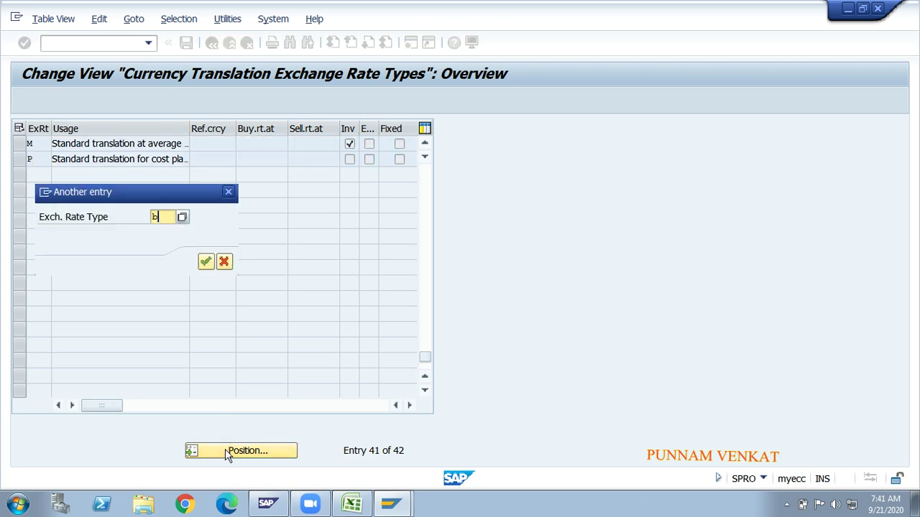
{"action": "key", "text": "Return"}
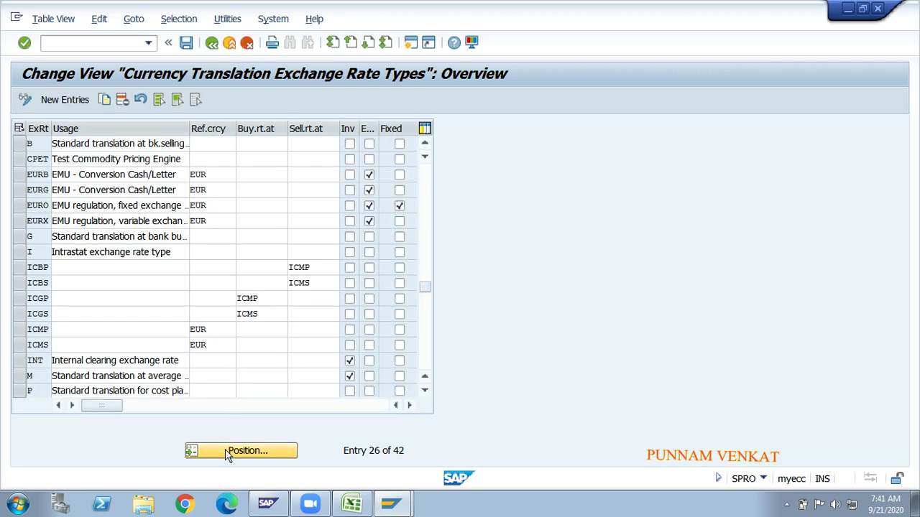
{"action": "left_click", "coordinate": [19, 148]}
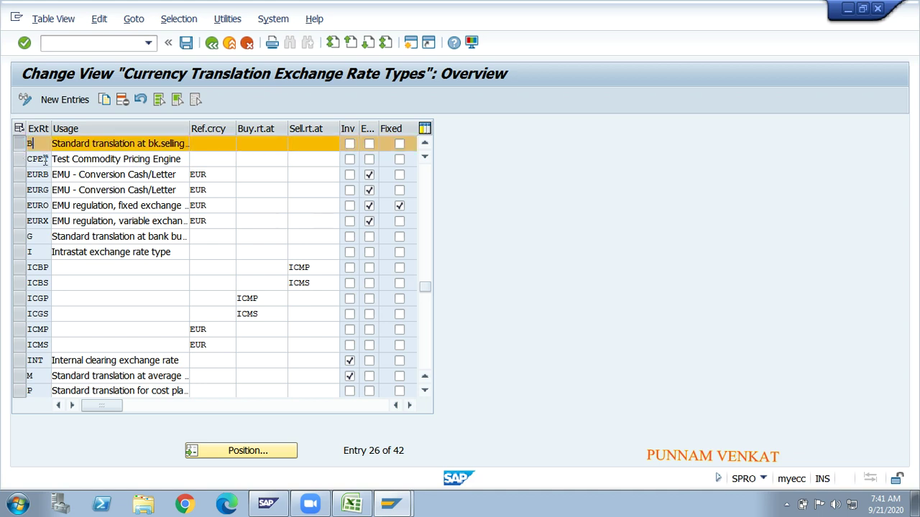
{"action": "left_click", "coordinate": [148, 144]}
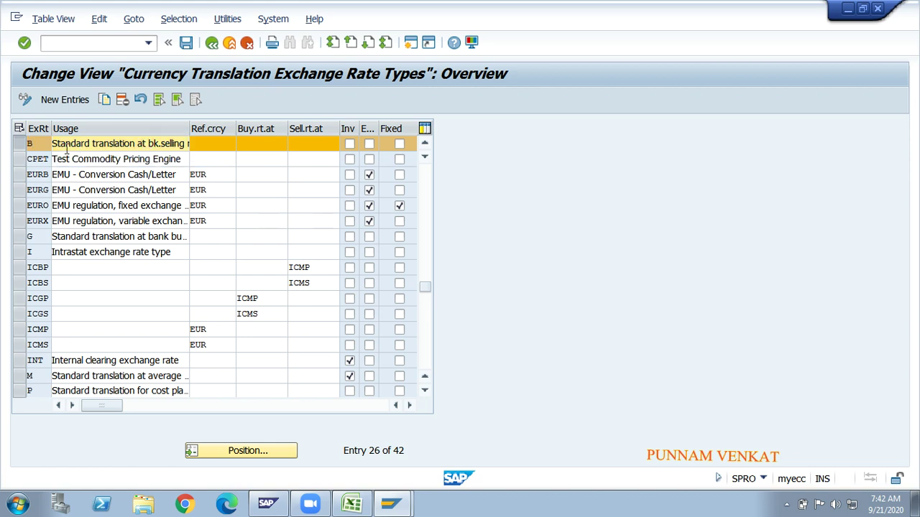
{"action": "left_click", "coordinate": [21, 159]}
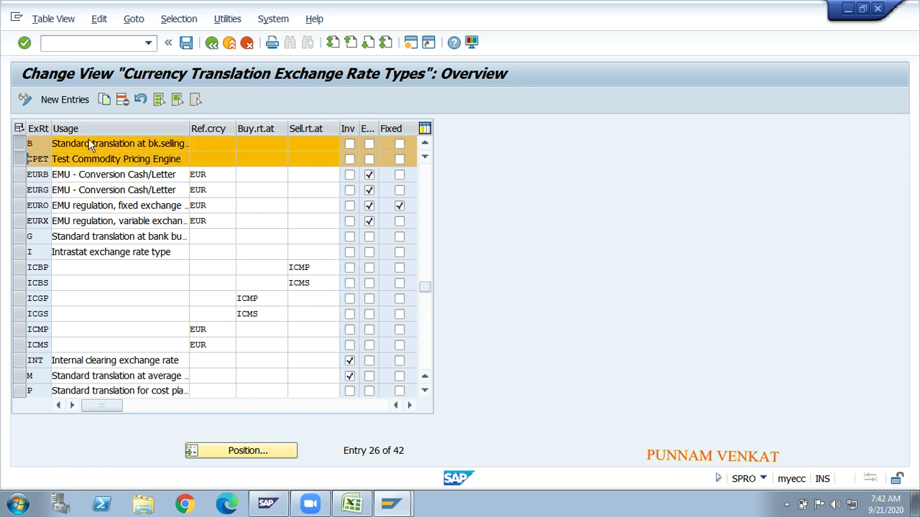
{"action": "left_click", "coordinate": [21, 158]}
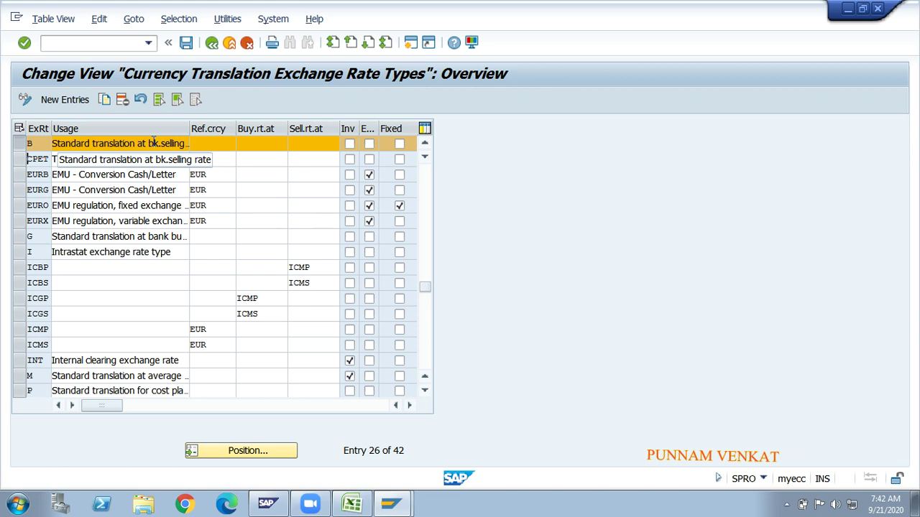
- Switch to the Excel workbook and review the currency example notes, matching USD, EUR and SGD with their INR equivalents
{"action": "key", "text": "alt+Tab"}
{"action": "key", "text": "Tab"}
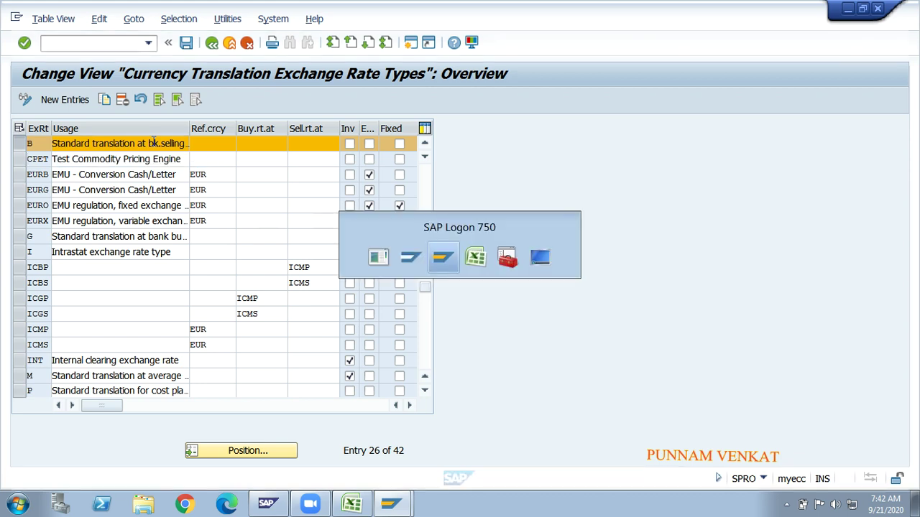
{"action": "key", "text": "Right"}
{"action": "key", "text": "Right"}
{"action": "key", "text": "Right"}
{"action": "key", "text": "Right"}
{"action": "key", "text": "Right"}
{"action": "key", "text": "Right"}
{"action": "key", "text": "Right"}
{"action": "key", "text": "Right"}
{"action": "key", "text": "Right"}
{"action": "key", "text": "Right"}
{"action": "key", "text": "Right"}
{"action": "key", "text": "Right"}
{"action": "key", "text": "Right"}
{"action": "key", "text": "Right"}
{"action": "key", "text": "Right"}
{"action": "key", "text": "Right"}
{"action": "key", "text": "Right"}
{"action": "key", "text": "Right"}
{"action": "key", "text": "Right"}
{"action": "key", "text": "Right"}
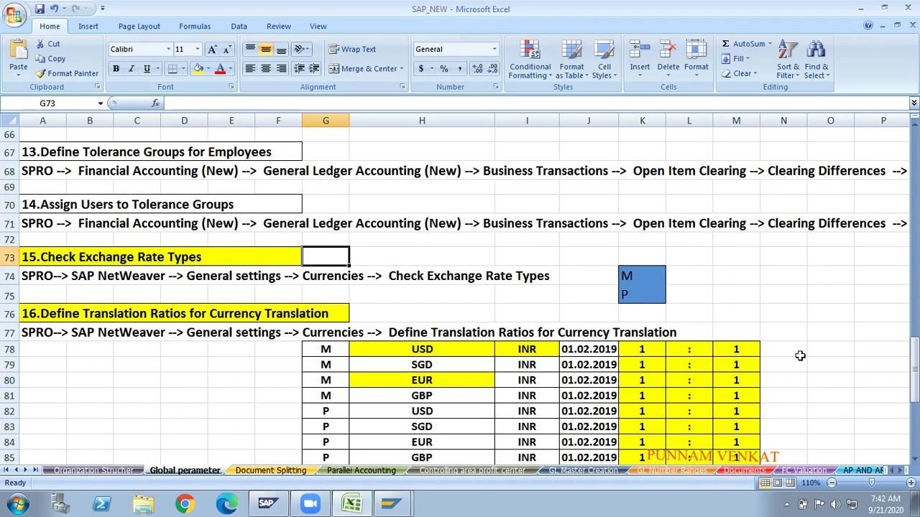
{"action": "key", "text": "Right"}
{"action": "key", "text": "Right"}
{"action": "key", "text": "Right"}
{"action": "key", "text": "Right"}
{"action": "key", "text": "Right"}
{"action": "key", "text": "Right"}
{"action": "key", "text": "Right"}
{"action": "key", "text": "Right"}
{"action": "key", "text": "Right"}
{"action": "key", "text": "Right"}
{"action": "key", "text": "Right"}
{"action": "key", "text": "Right"}
{"action": "key", "text": "Right"}
{"action": "key", "text": "Right"}
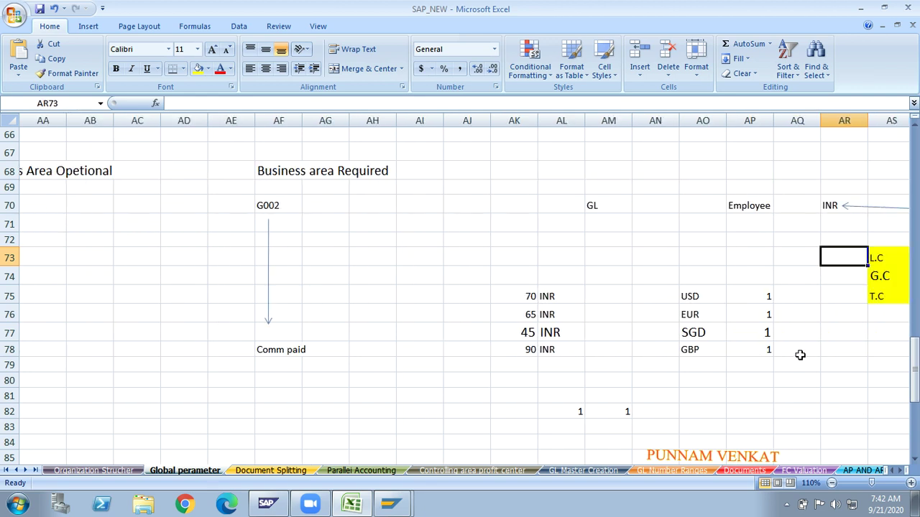
{"action": "left_click", "coordinate": [759, 299]}
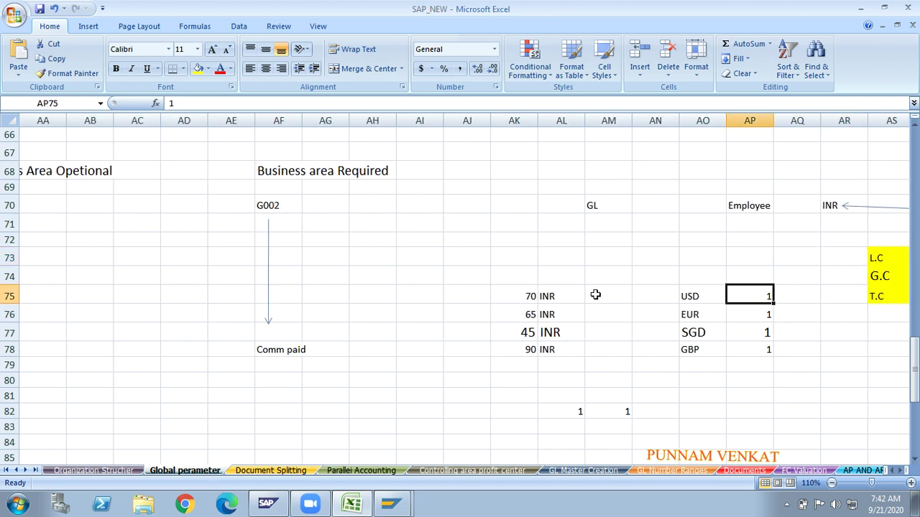
{"action": "left_click", "coordinate": [560, 298]}
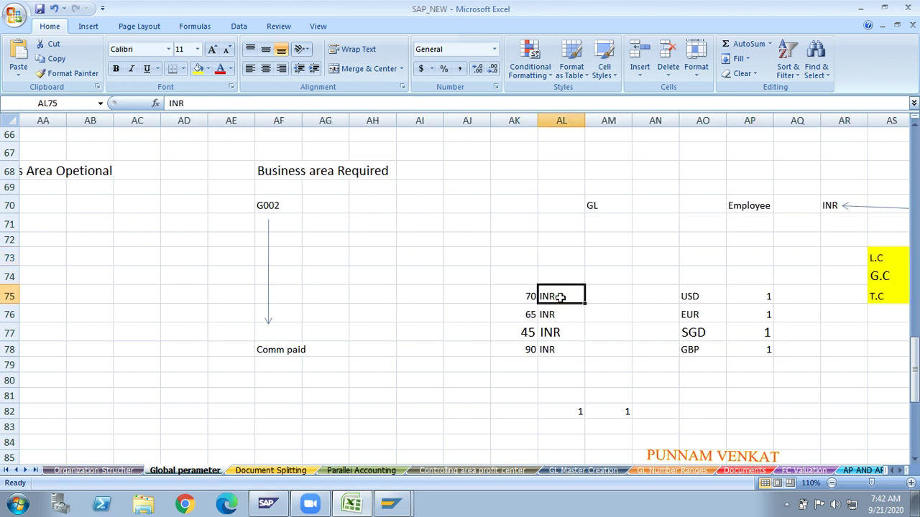
{"action": "left_click", "coordinate": [766, 315]}
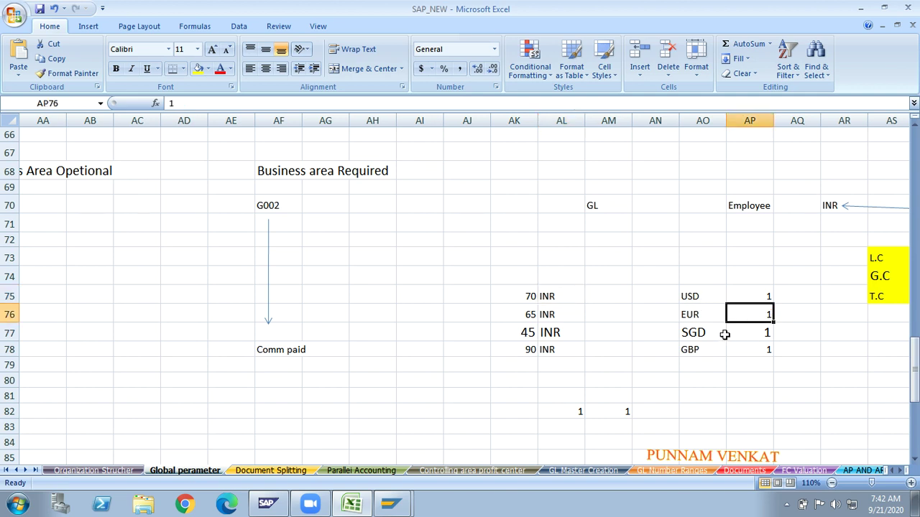
{"action": "left_click", "coordinate": [547, 316]}
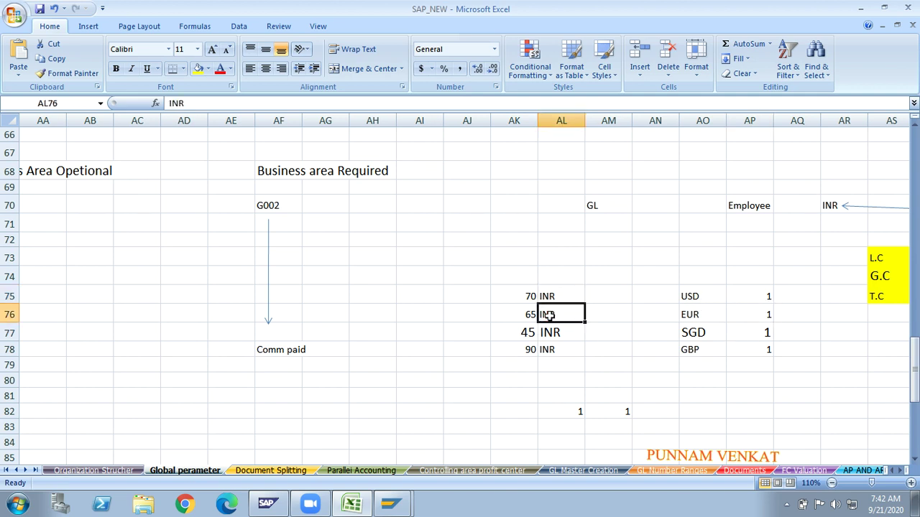
{"action": "left_click", "coordinate": [696, 332]}
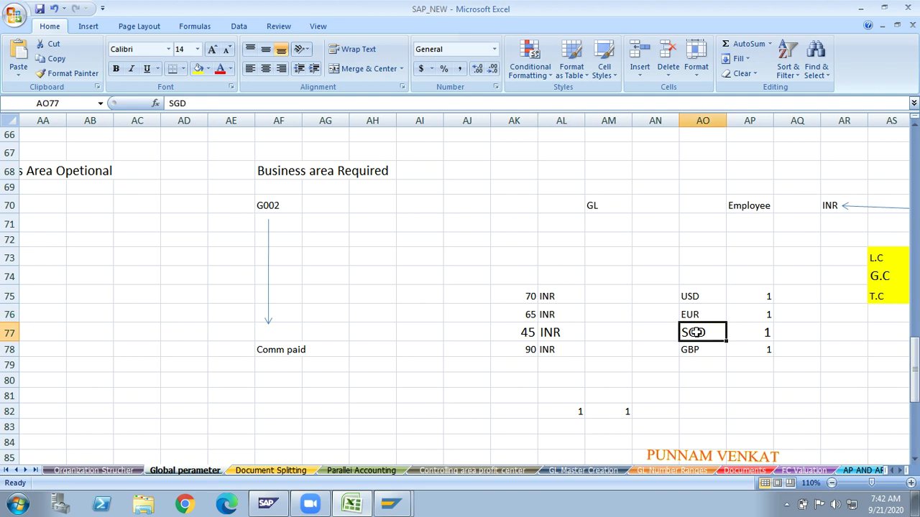
{"action": "left_click", "coordinate": [564, 332]}
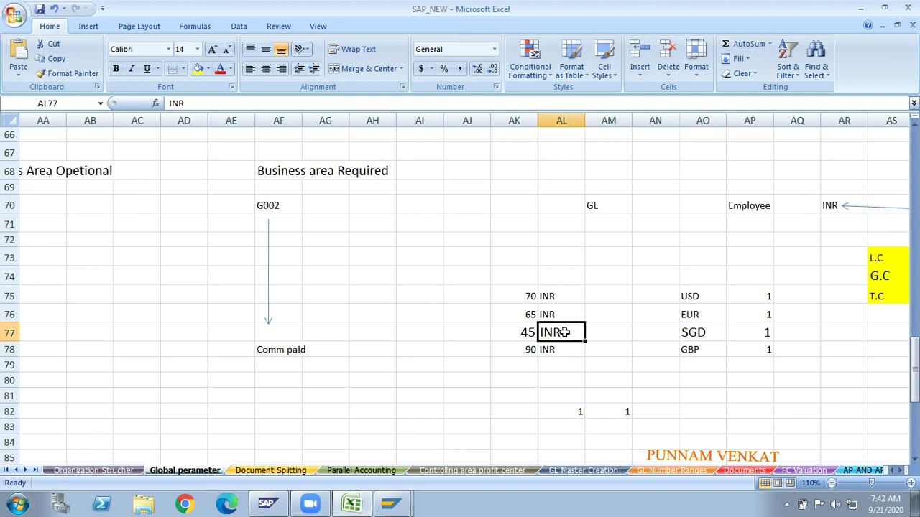
- Switch back to SAP and compare exchange rate types B, M and P, including the bank selling rate usage of B
{"action": "key", "text": "alt+Tab"}
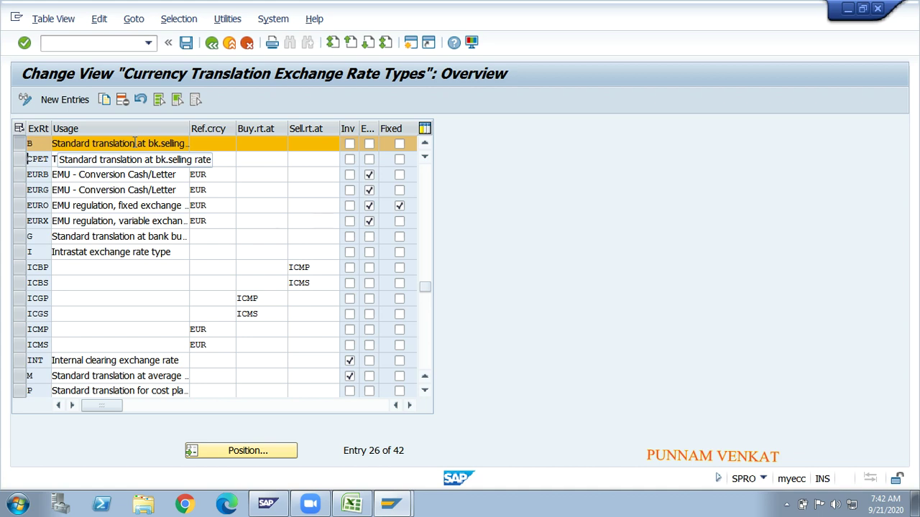
{"action": "left_click", "coordinate": [20, 143]}
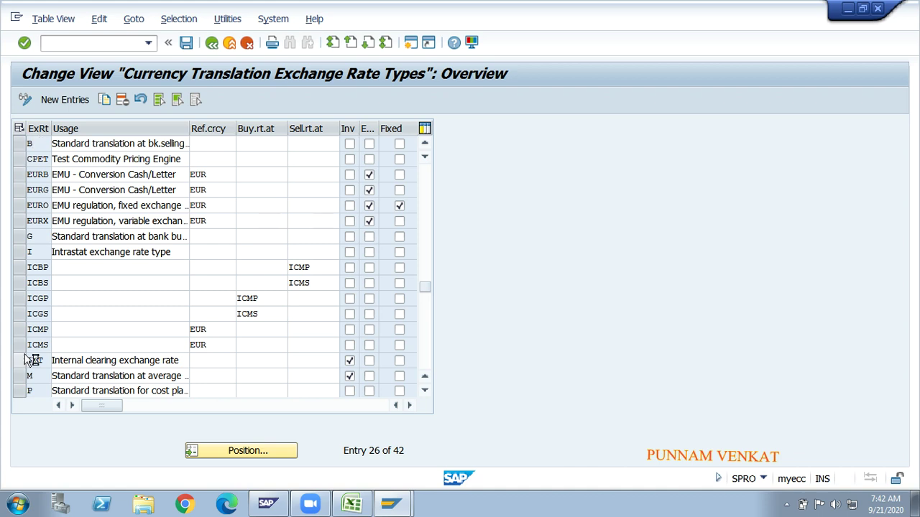
{"action": "left_click", "coordinate": [20, 375]}
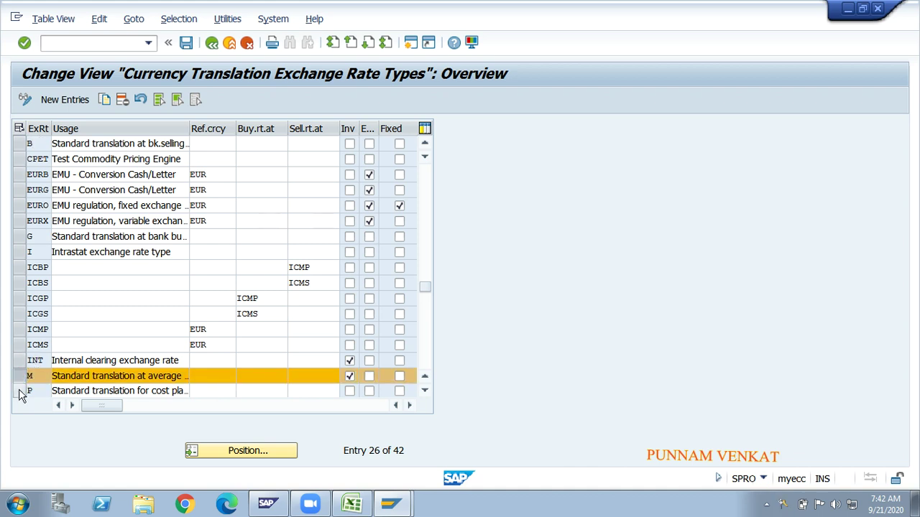
{"action": "left_click", "coordinate": [19, 390]}
{"action": "left_click", "coordinate": [19, 143]}
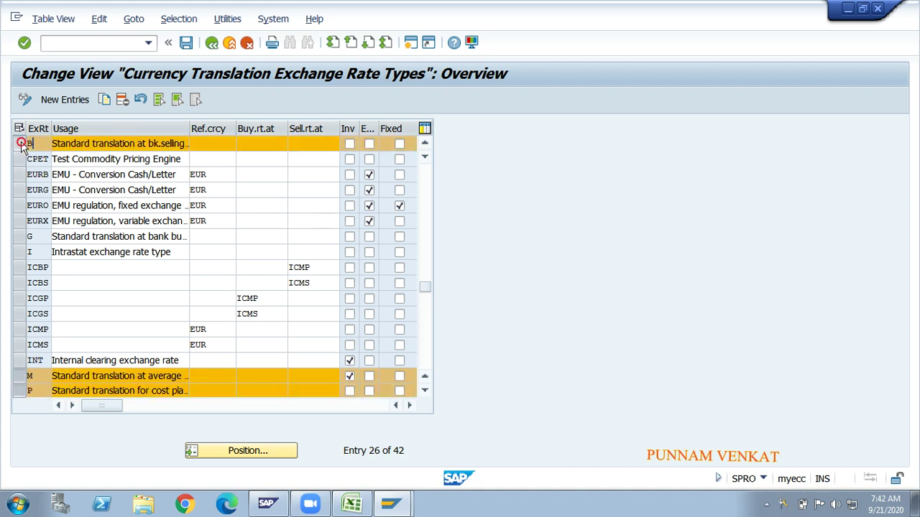
{"action": "left_click", "coordinate": [19, 377]}
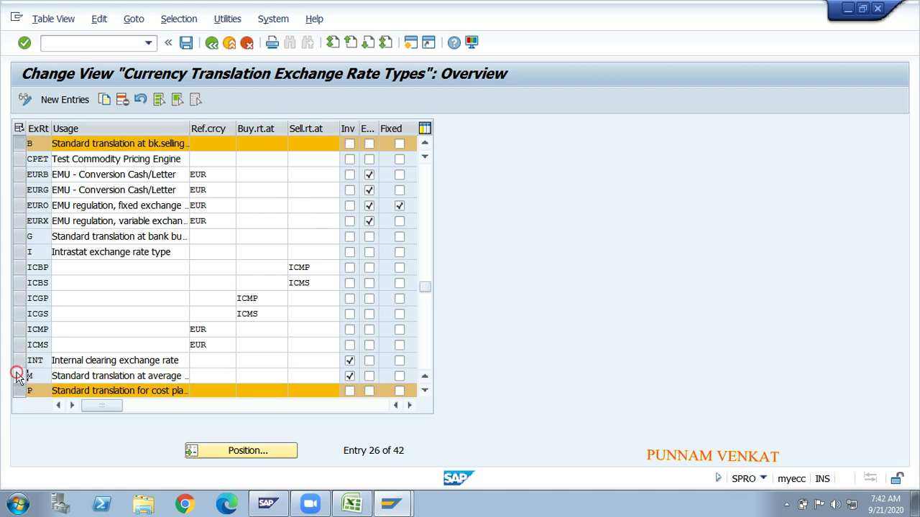
{"action": "left_click", "coordinate": [19, 390]}
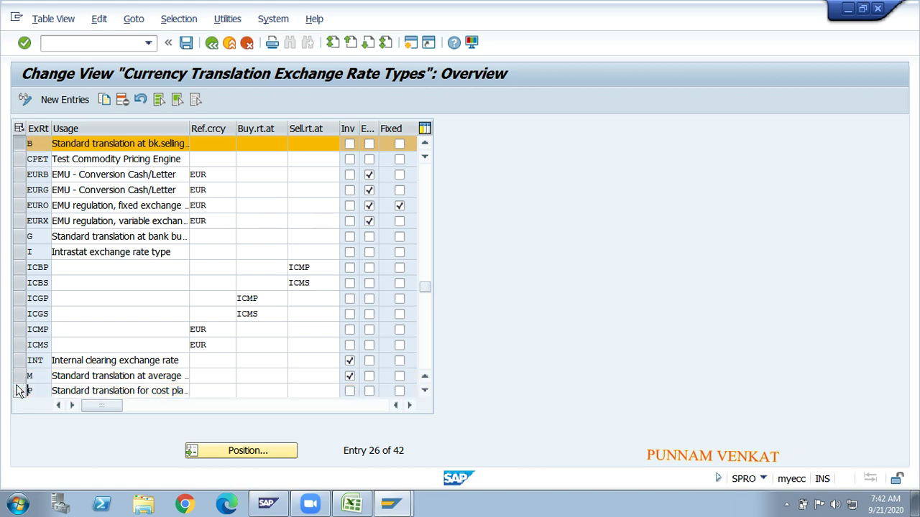
{"action": "left_click", "coordinate": [19, 143]}
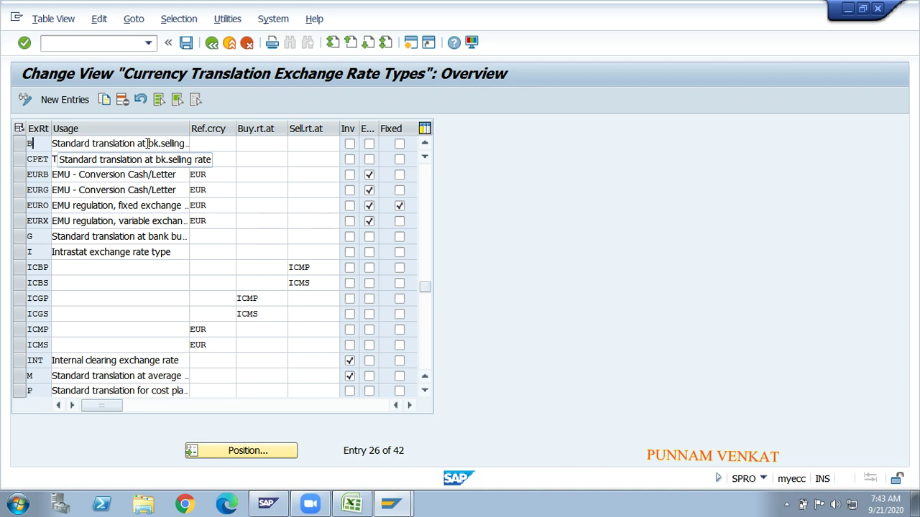
- Select exchange rate types B, M and P, then save the view and return to the implementation guide
{"action": "left_click", "coordinate": [20, 143]}
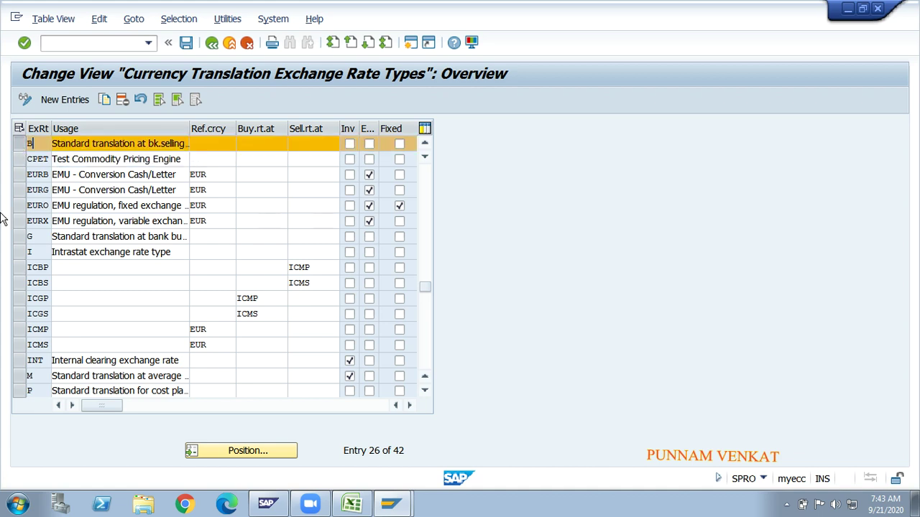
{"action": "left_click", "coordinate": [19, 376]}
{"action": "left_click", "coordinate": [19, 390]}
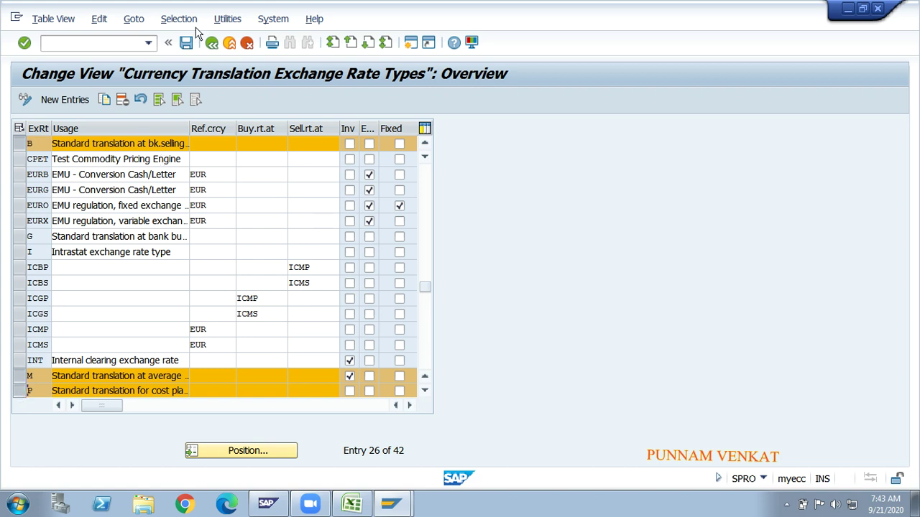
{"action": "left_click", "coordinate": [186, 43]}
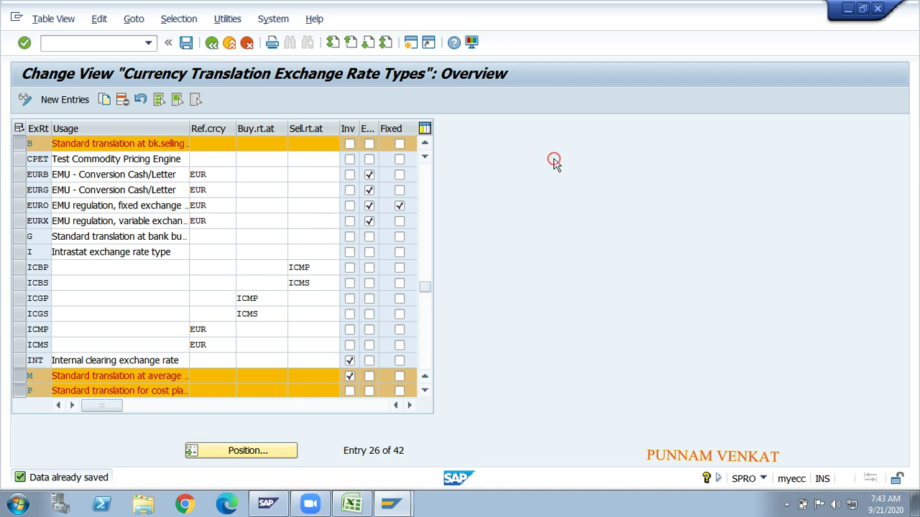
{"action": "left_click", "coordinate": [214, 46]}
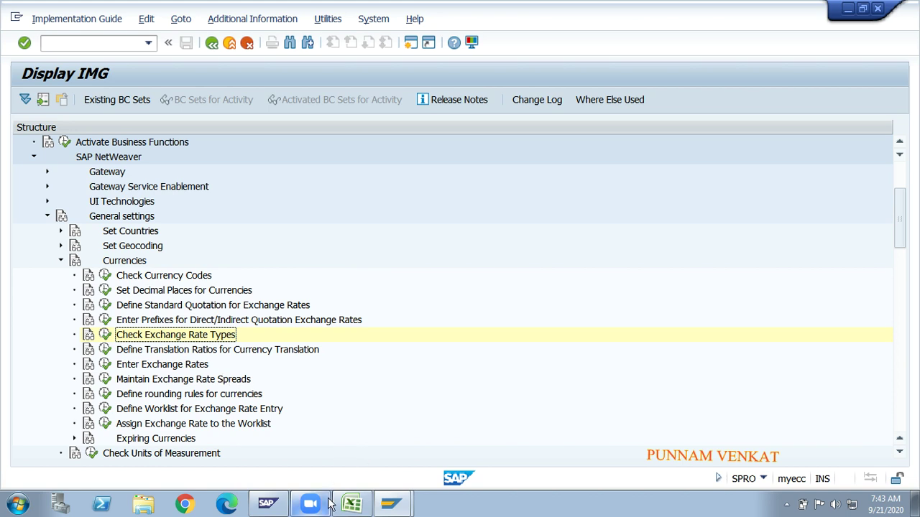
- Switch to the Excel workbook and read topic 16, Define Translation Ratios for Currency Translation, on the Global perameter sheet
{"action": "left_click", "coordinate": [352, 505]}
{"action": "left_click", "coordinate": [148, 355]}
{"action": "key", "text": "Left"}
{"action": "key", "text": "Left"}
{"action": "key", "text": "Left"}
{"action": "key", "text": "Left"}
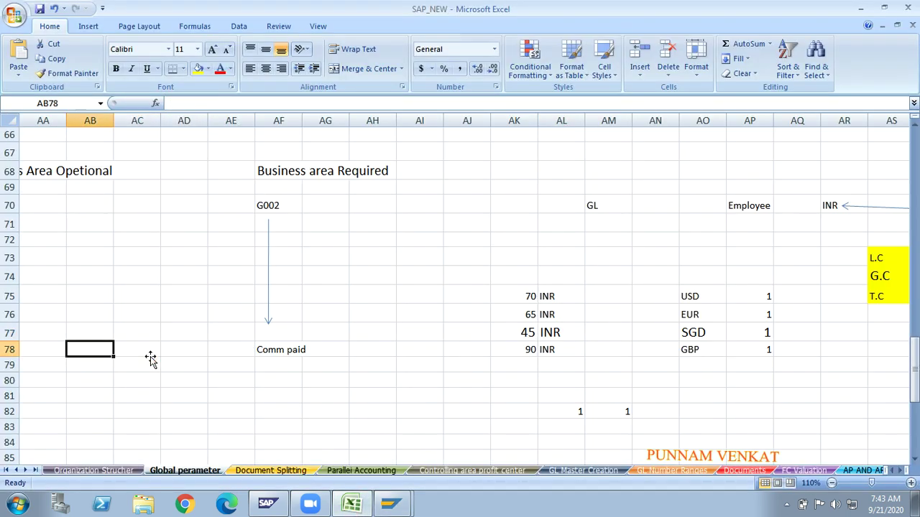
{"action": "key", "text": "Home"}
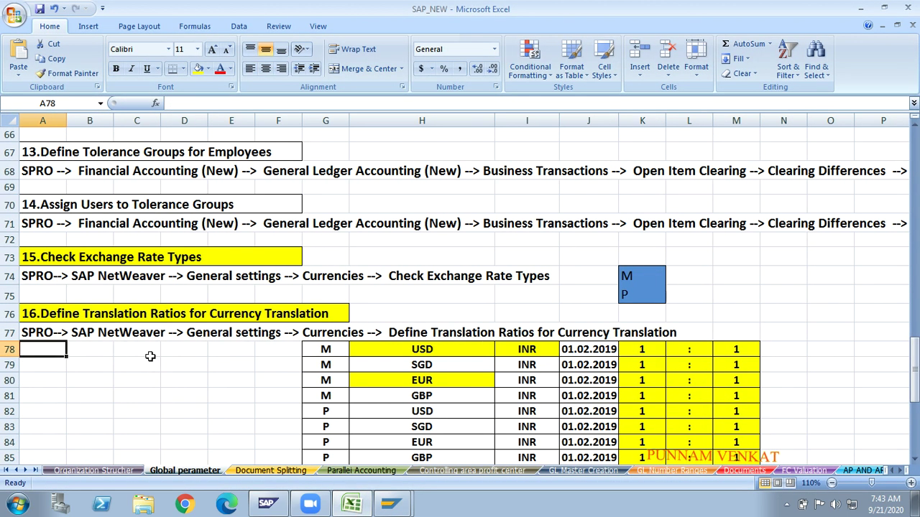
{"action": "key", "text": "Up"}
{"action": "key", "text": "Up"}
{"action": "left_click", "coordinate": [73, 346]}
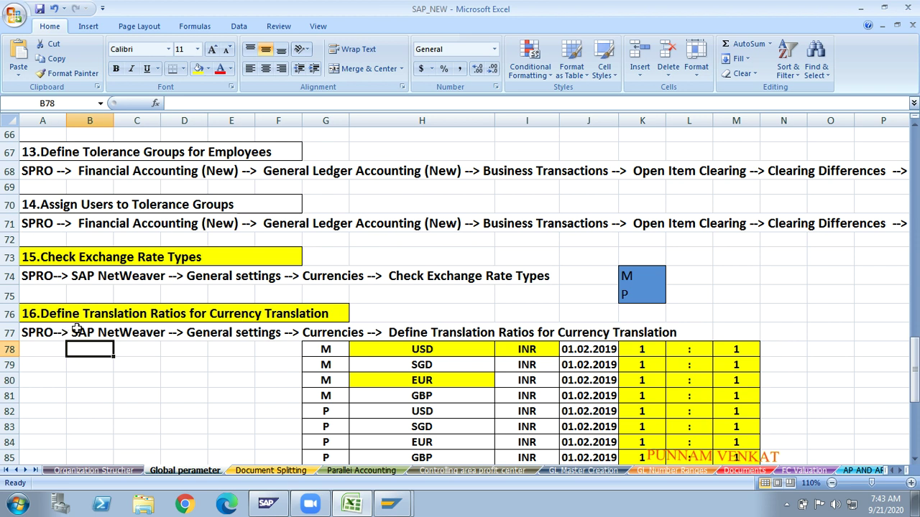
{"action": "left_click", "coordinate": [253, 319]}
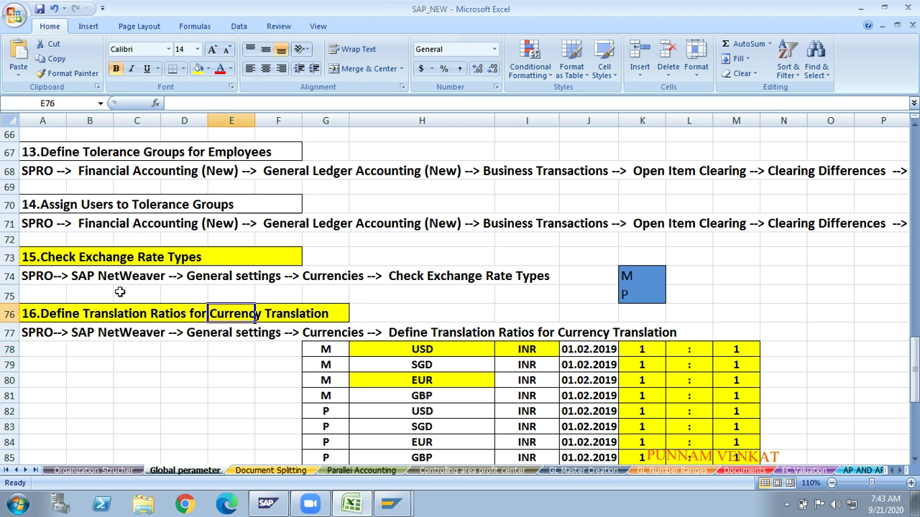
- Review the planned ratio table under topic 16, examining the from and to ratios for the USD, SGD and EUR rows
{"action": "left_click", "coordinate": [146, 383]}
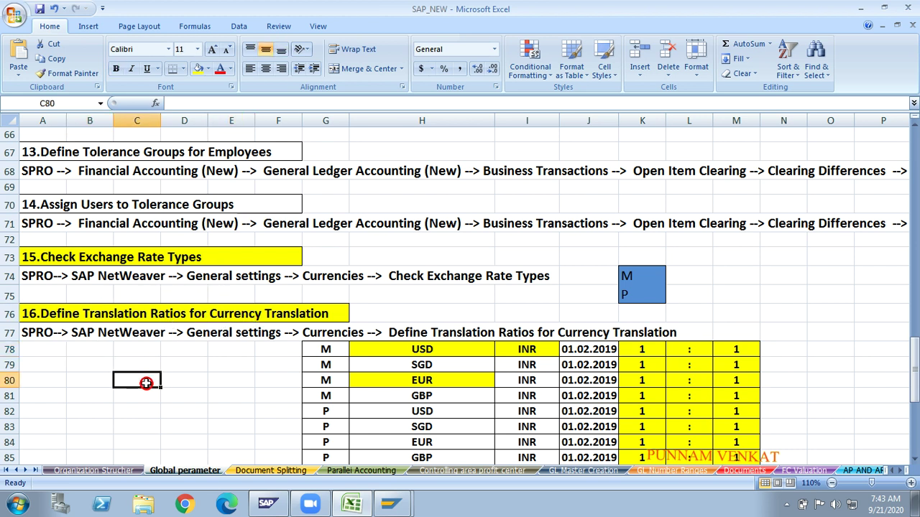
{"action": "key", "text": "Return"}
{"action": "key", "text": "Return"}
{"action": "key", "text": "Return"}
{"action": "key", "text": "Return"}
{"action": "key", "text": "Return"}
{"action": "key", "text": "Return"}
{"action": "key", "text": "Return"}
{"action": "key", "text": "Return"}
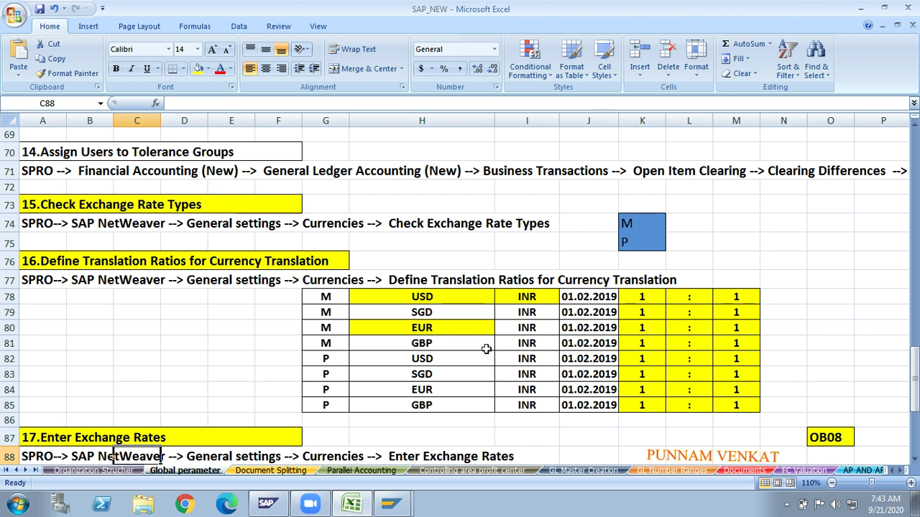
{"action": "left_click", "coordinate": [662, 300]}
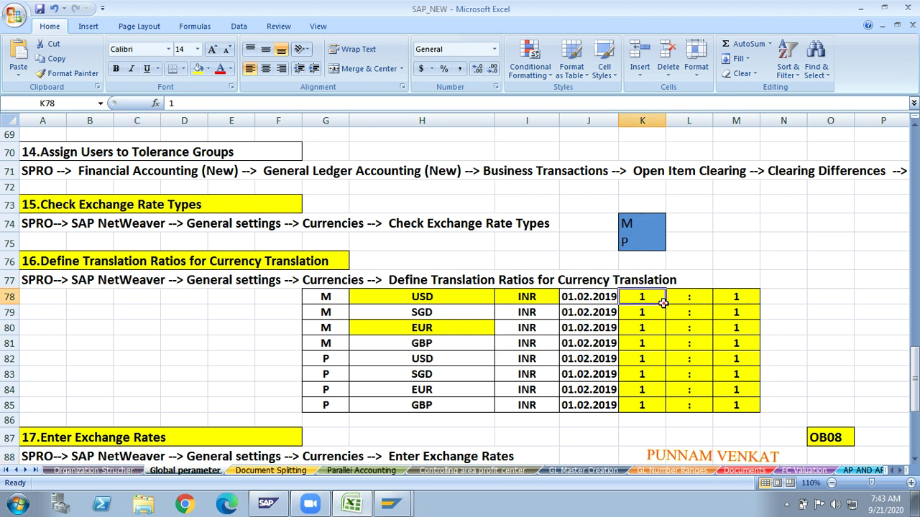
{"action": "left_click", "coordinate": [738, 306]}
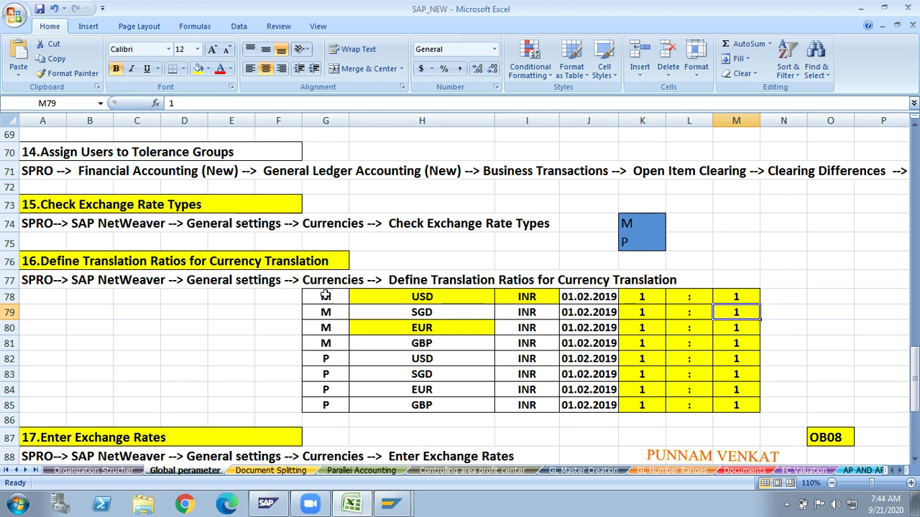
{"action": "left_click", "coordinate": [642, 330]}
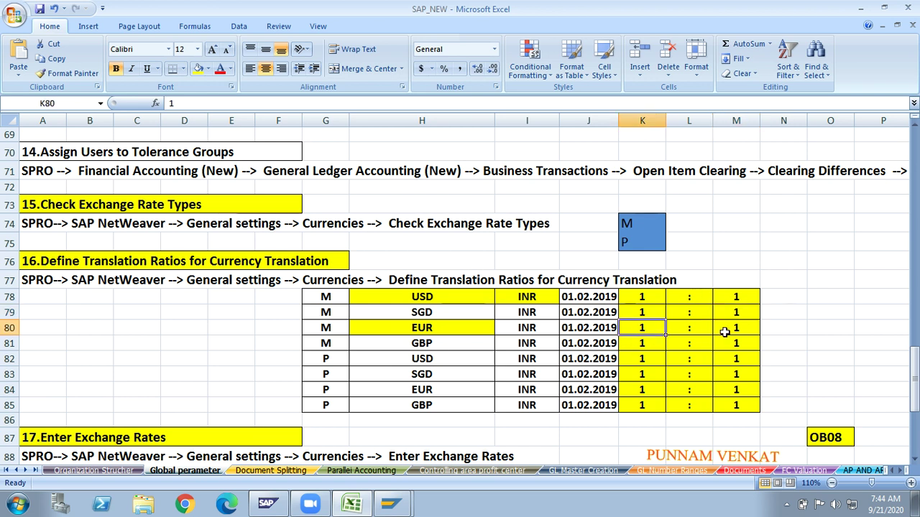
{"action": "left_click", "coordinate": [738, 331]}
- Compare the currency pairs for rate type M, matching USD, SGD, EUR and GBP with INR and their ratios
{"action": "left_click", "coordinate": [422, 299]}
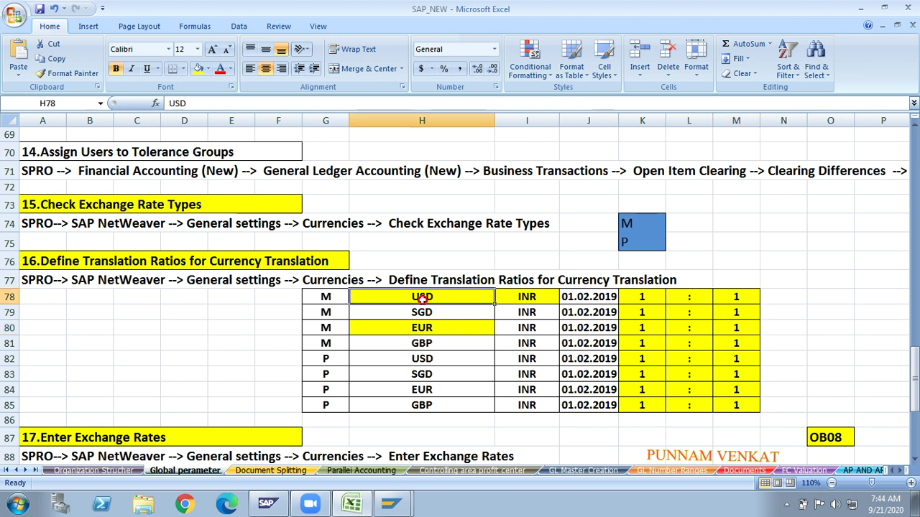
{"action": "left_click", "coordinate": [526, 296]}
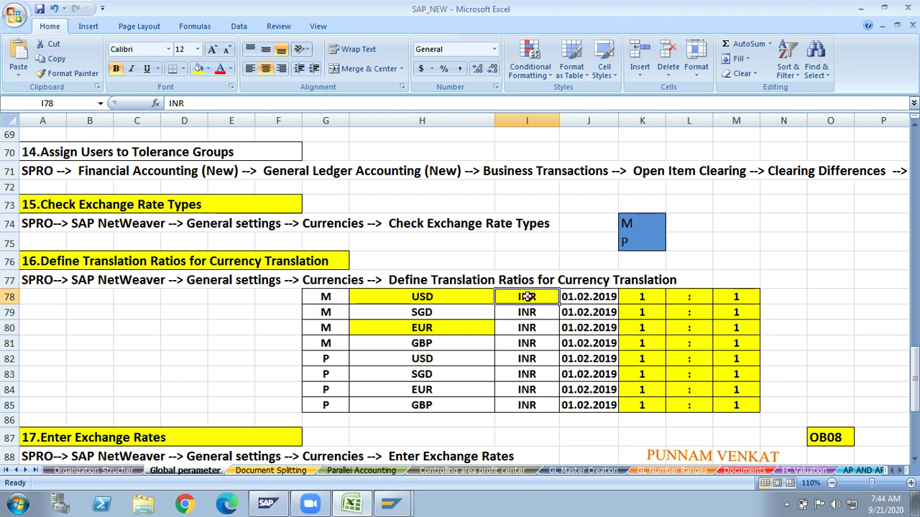
{"action": "left_click", "coordinate": [403, 311]}
{"action": "left_click", "coordinate": [510, 311]}
{"action": "left_click", "coordinate": [426, 343]}
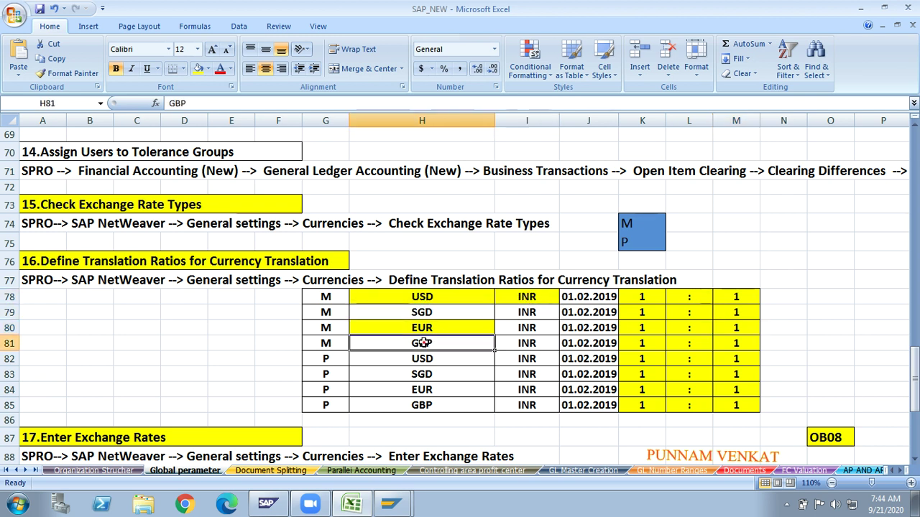
{"action": "left_click", "coordinate": [526, 342]}
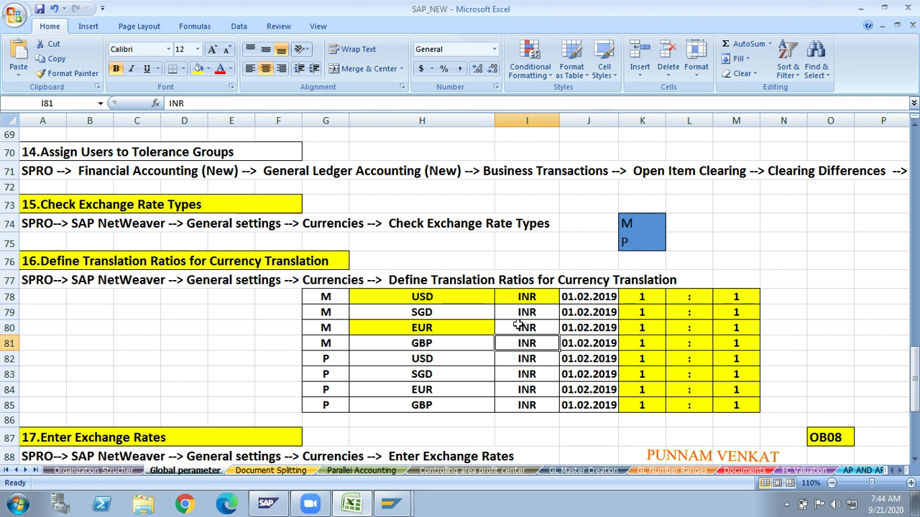
{"action": "left_click", "coordinate": [454, 327]}
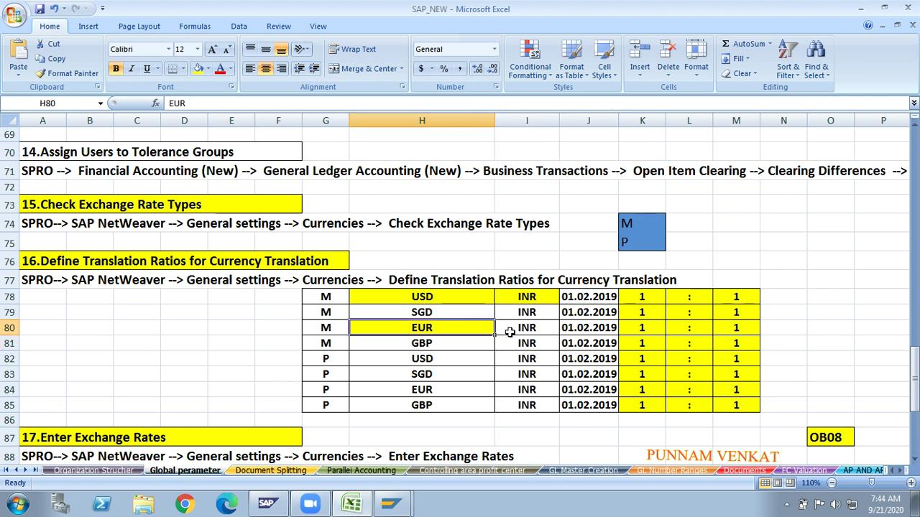
{"action": "left_click", "coordinate": [655, 330]}
{"action": "left_click", "coordinate": [735, 342]}
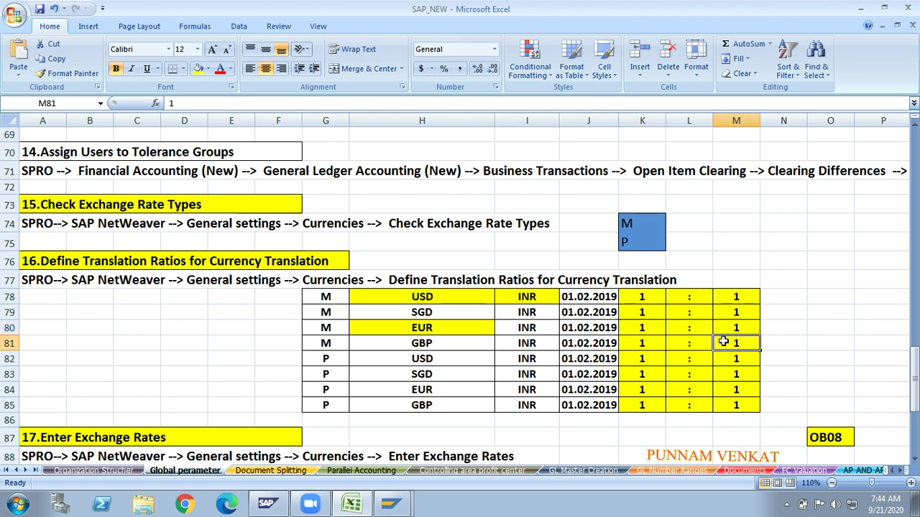
{"action": "left_click", "coordinate": [173, 345]}
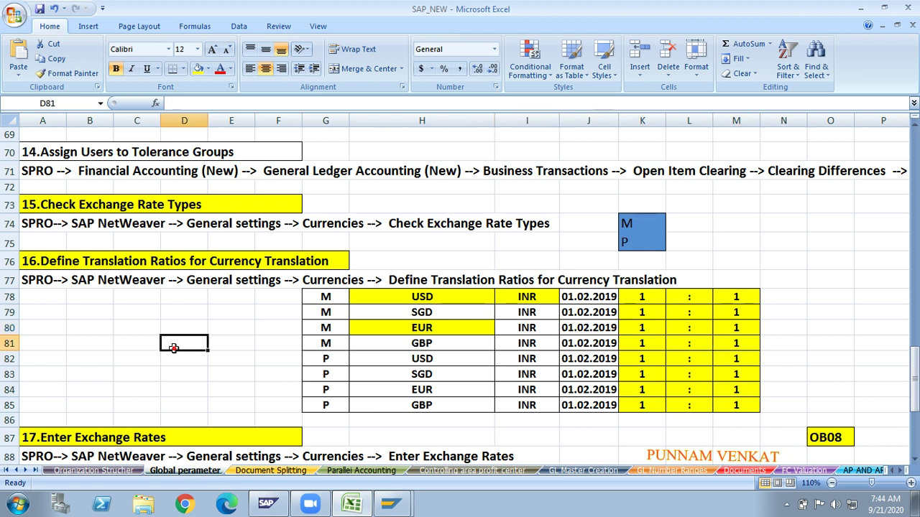
- Read the topic 16 heading and the SPRO path to Define Translation Ratios for Currency Translation
{"action": "left_click", "coordinate": [69, 262]}
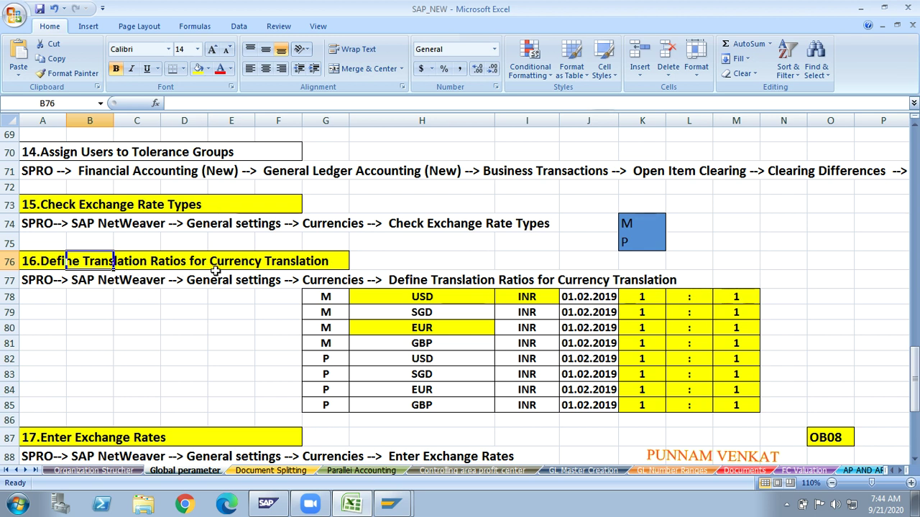
{"action": "left_click", "coordinate": [263, 266]}
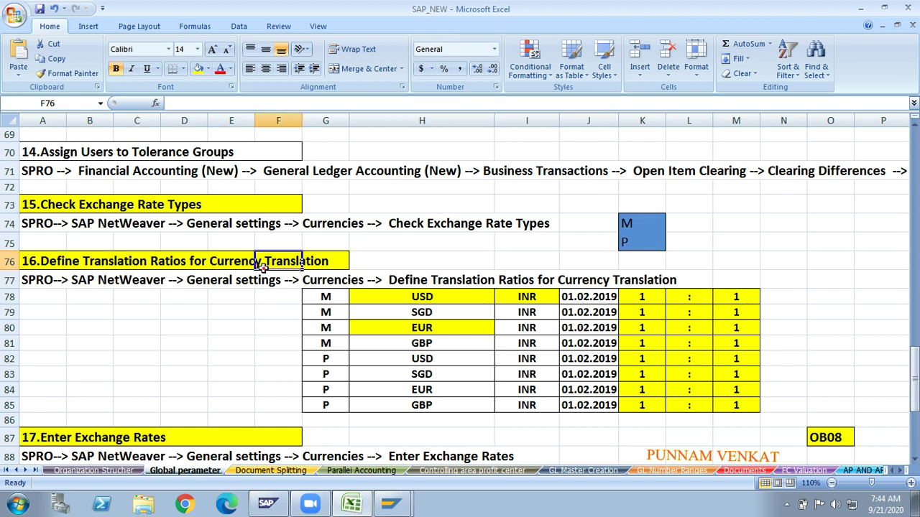
{"action": "left_click", "coordinate": [203, 317]}
{"action": "left_click", "coordinate": [9, 280]}
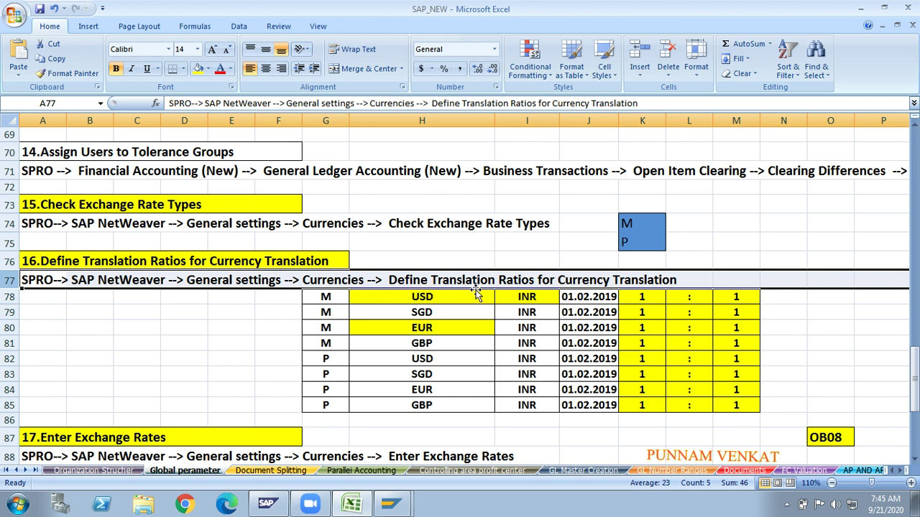
{"action": "left_click", "coordinate": [434, 262]}
- Switch to SAP, display the IMG activity keys as additional information, and widen that column to show the full keys
{"action": "key", "text": "alt+Tab"}
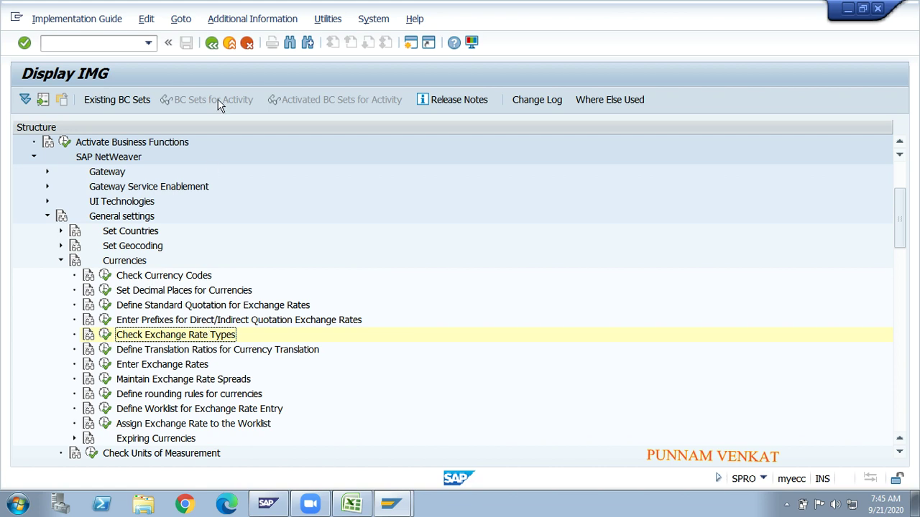
{"action": "left_click", "coordinate": [239, 22]}
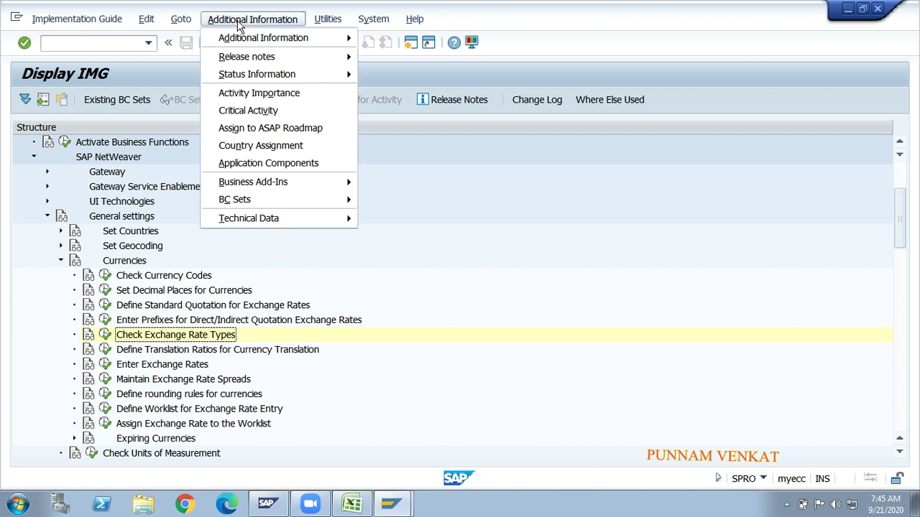
{"action": "mouse_move", "coordinate": [255, 41]}
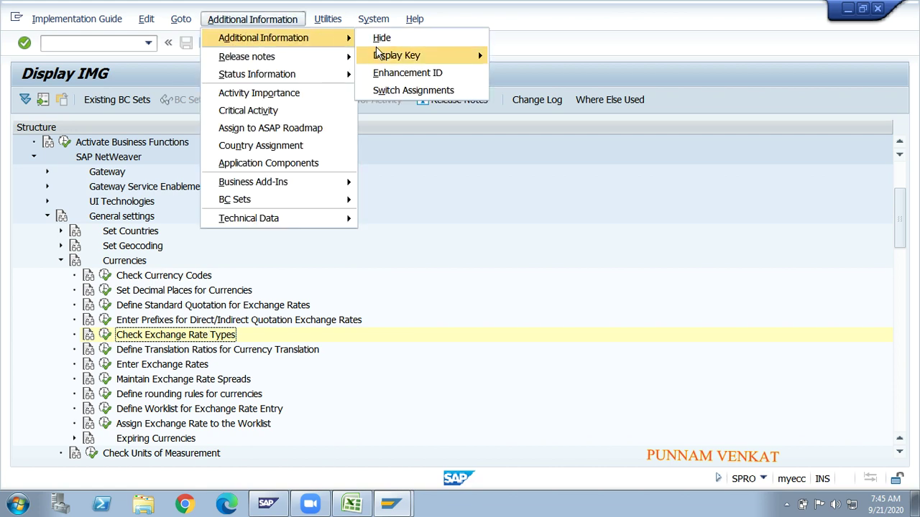
{"action": "mouse_move", "coordinate": [390, 59]}
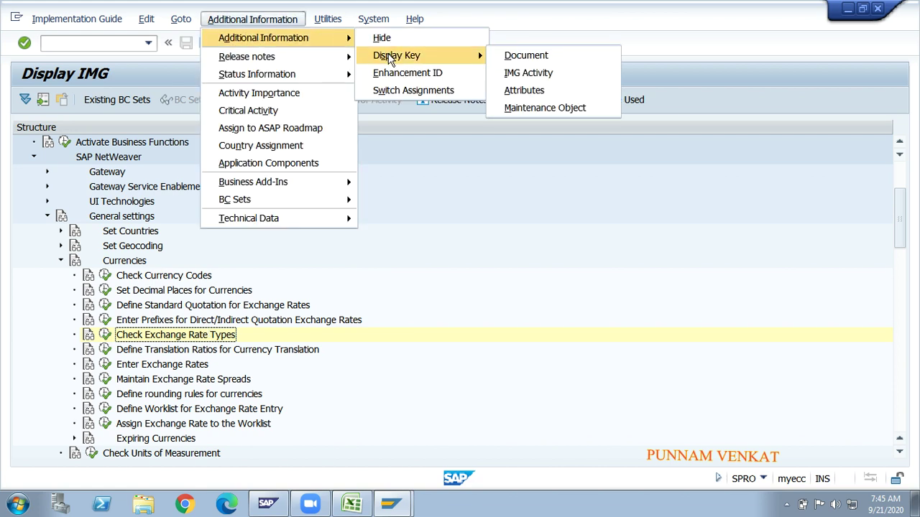
{"action": "left_click", "coordinate": [523, 75]}
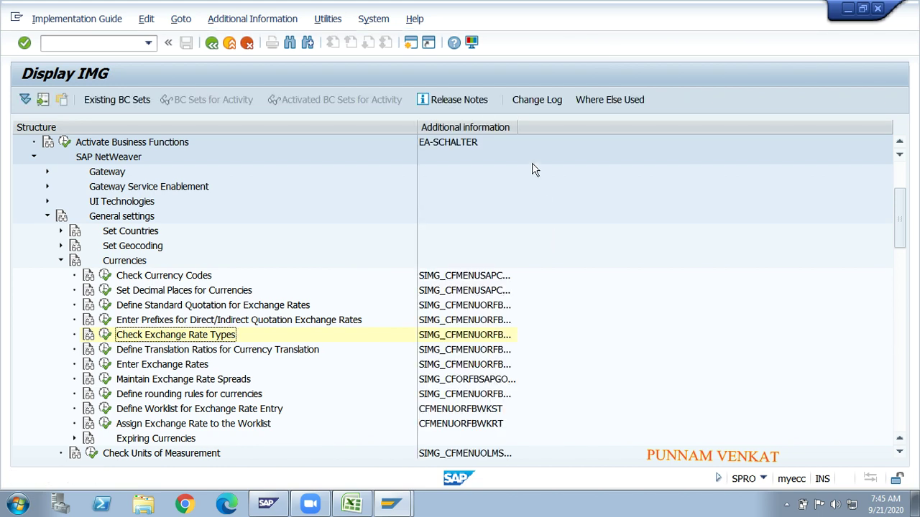
{"action": "left_click_drag", "start_coordinate": [518, 128], "coordinate": [667, 127]}
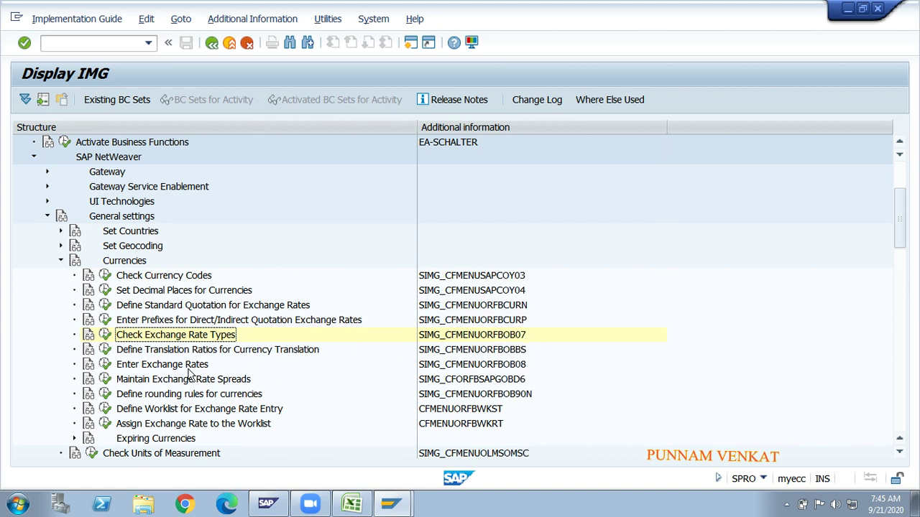
- Open Define Translation Ratios for Currency Translation, accept the warning to continue, and start new entries
{"action": "left_click", "coordinate": [142, 350]}
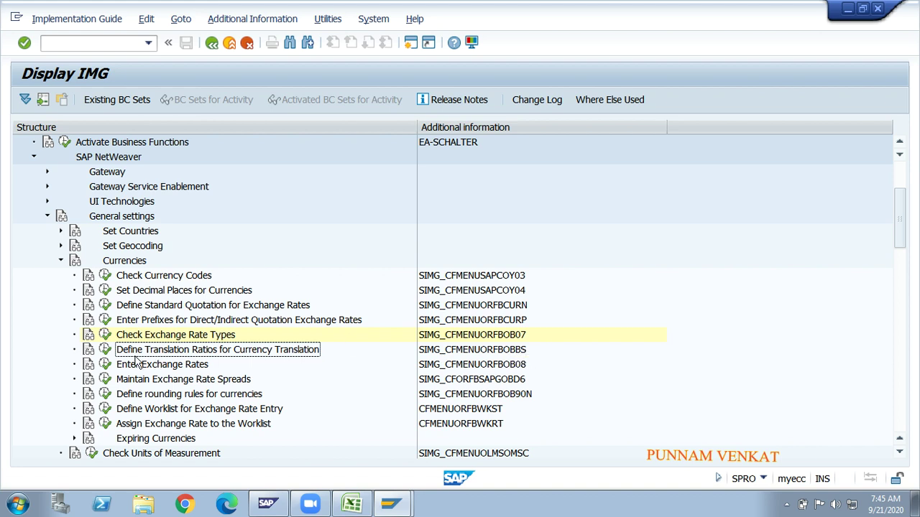
{"action": "left_click", "coordinate": [105, 351]}
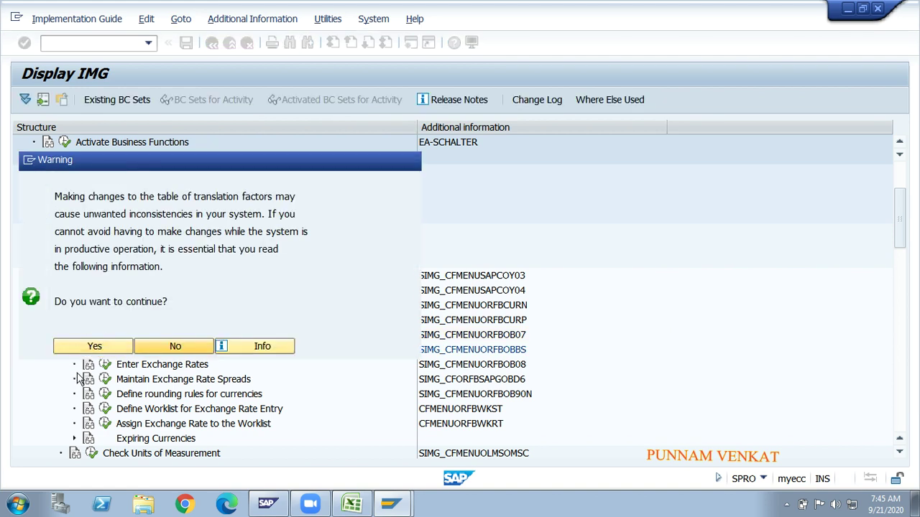
{"action": "left_click", "coordinate": [95, 348]}
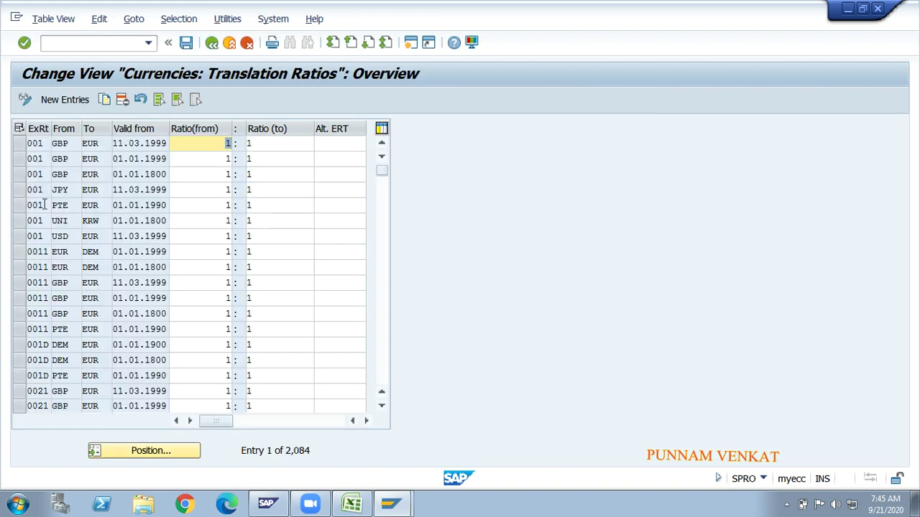
{"action": "left_click", "coordinate": [66, 105]}
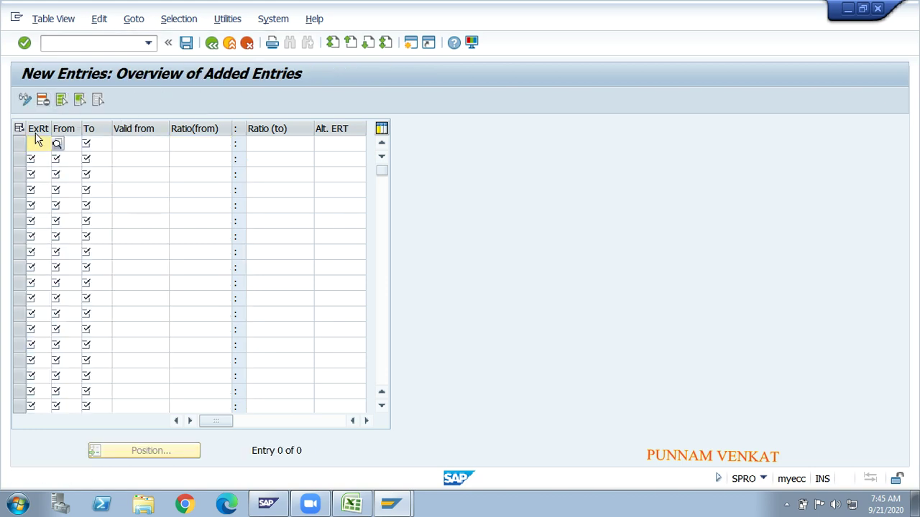
- Enter exchange rate type M with from-currency USD and to-currency INR in the first new row
{"action": "left_click", "coordinate": [43, 139]}
{"action": "key", "text": "Tab"}
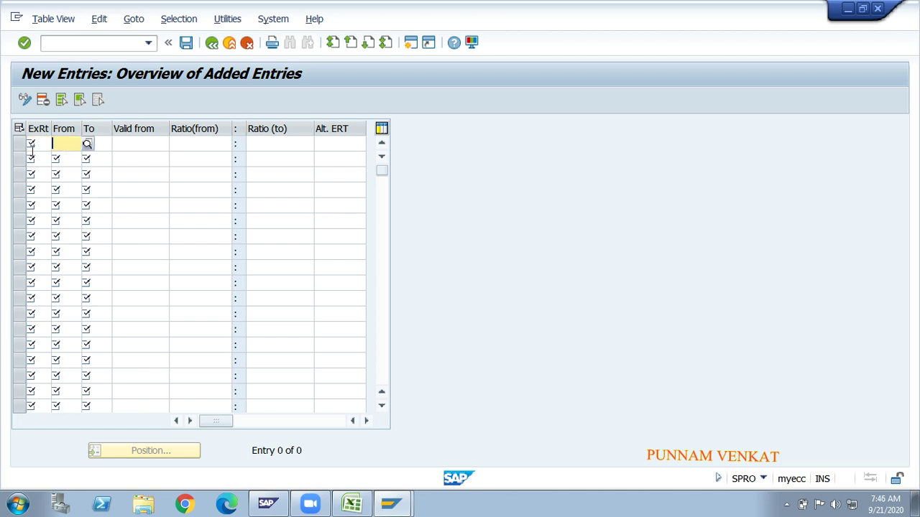
{"action": "left_click", "coordinate": [31, 147]}
{"action": "type", "text": "m"}
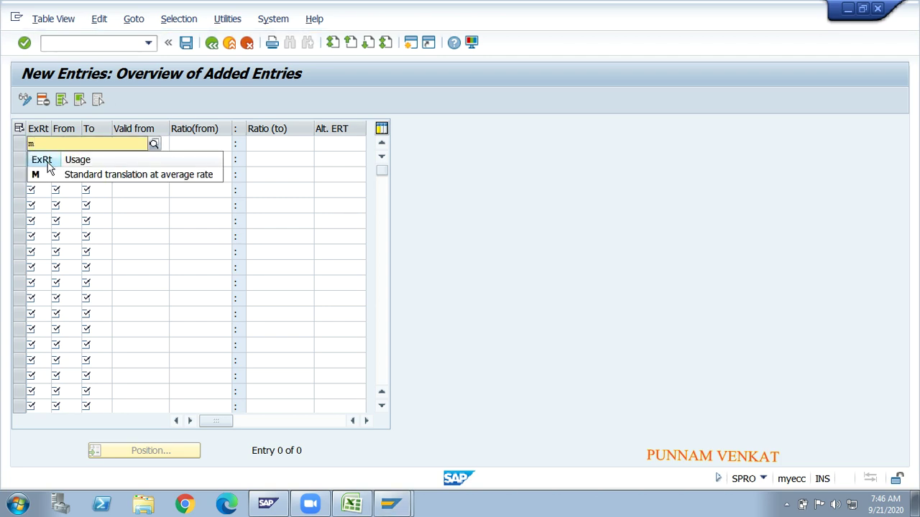
{"action": "left_click", "coordinate": [200, 179]}
{"action": "key", "text": "Tab"}
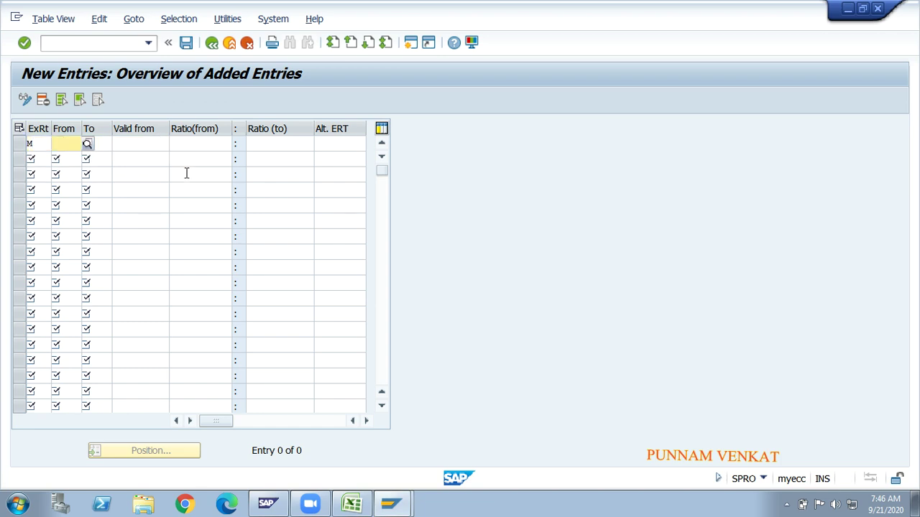
{"action": "type", "text": "USD"}
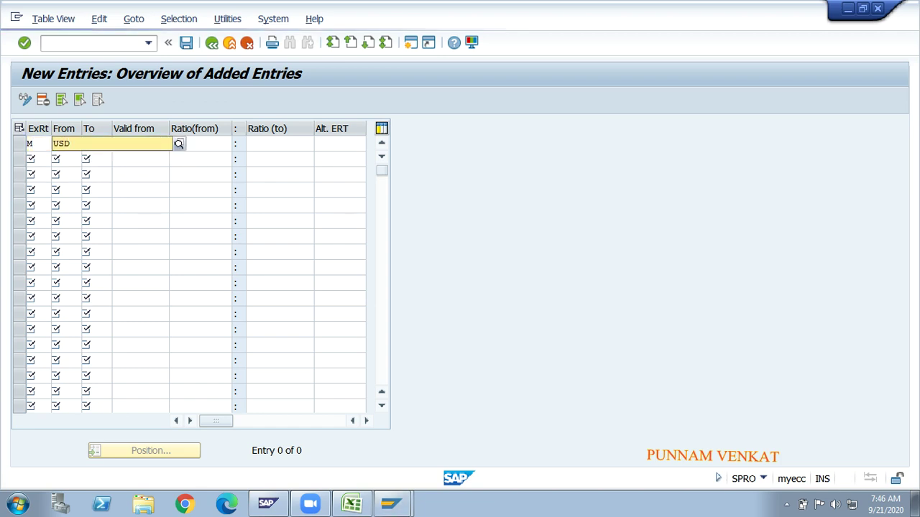
{"action": "left_click", "coordinate": [72, 175]}
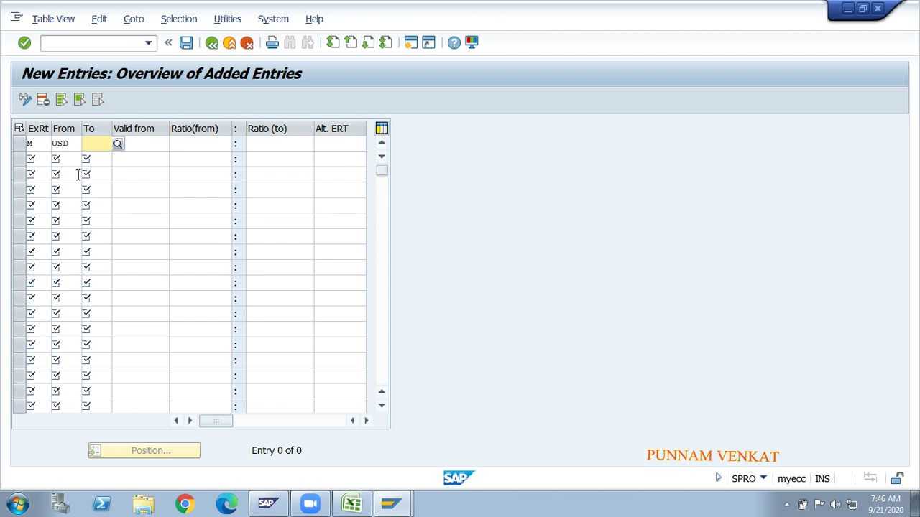
{"action": "type", "text": "INR"}
{"action": "key", "text": "Tab"}
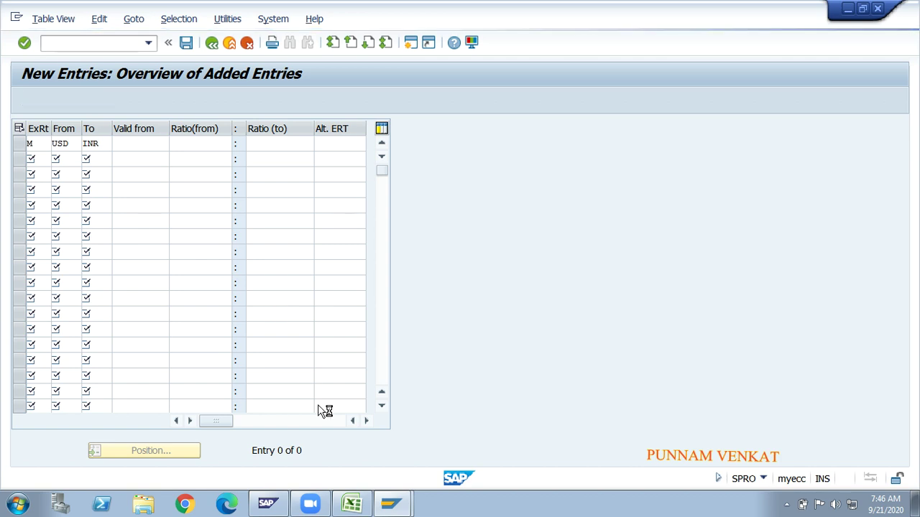
- Set the USD to INR entry's valid-from date to 21.09.2020 and its translation ratio to 1 : 1
{"action": "left_click", "coordinate": [318, 424]}
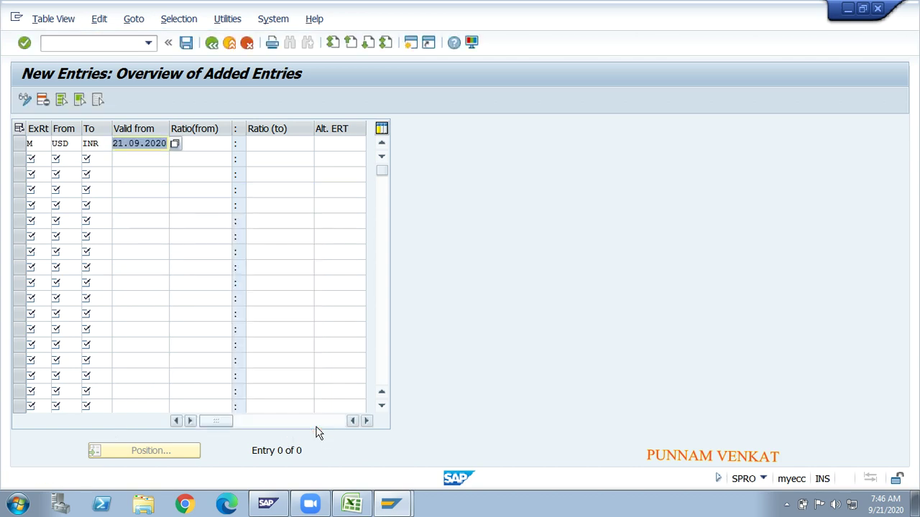
{"action": "left_click", "coordinate": [208, 144]}
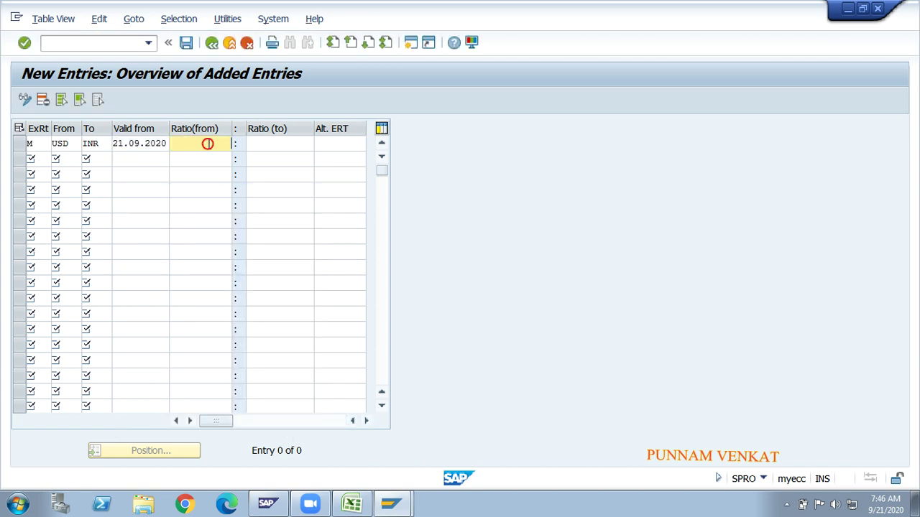
{"action": "type", "text": "1"}
{"action": "key", "text": "Tab"}
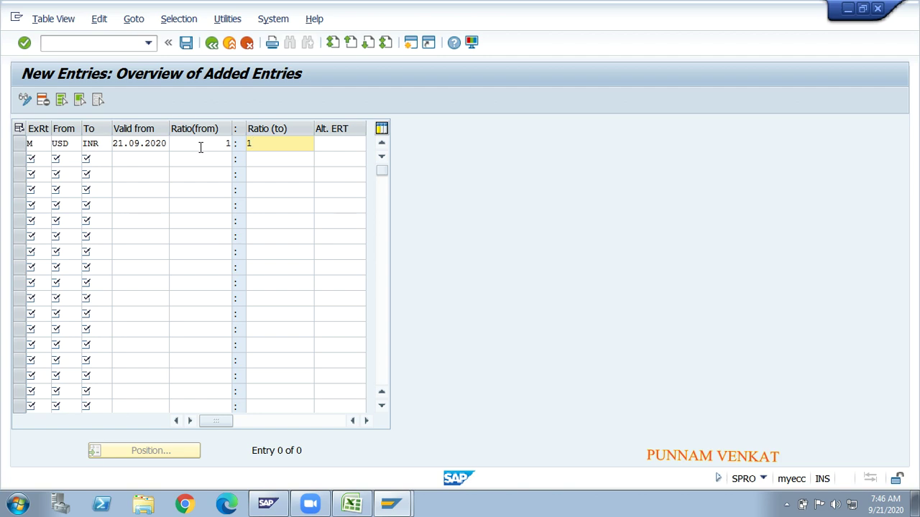
{"action": "left_click", "coordinate": [200, 147]}
{"action": "left_click", "coordinate": [276, 142]}
{"action": "left_click", "coordinate": [156, 142]}
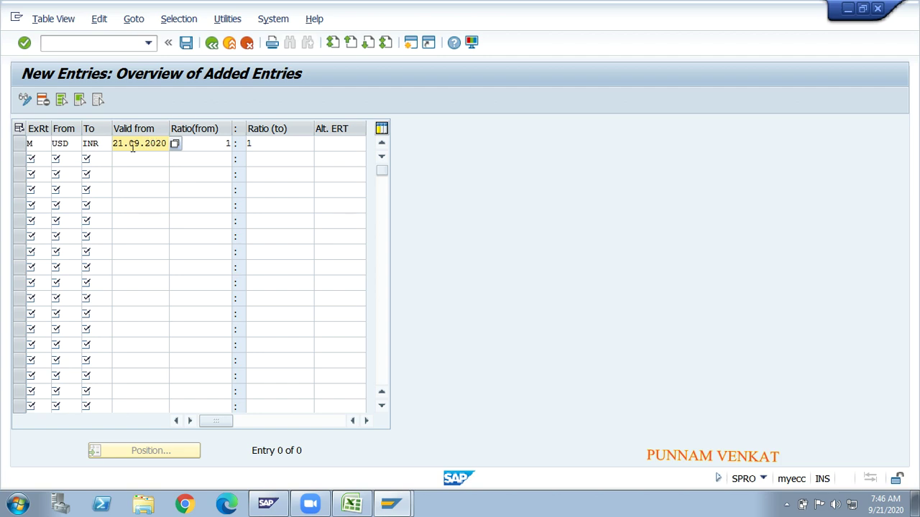
- Review the USD to INR entry's rate type, currencies, valid-from date and translation ratio
{"action": "left_click", "coordinate": [76, 143]}
{"action": "left_click", "coordinate": [99, 143]}
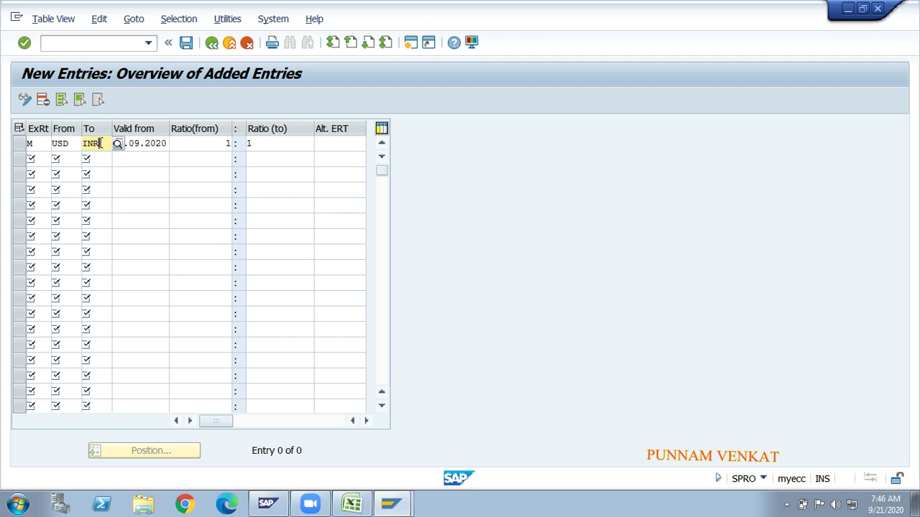
{"action": "left_click", "coordinate": [41, 143]}
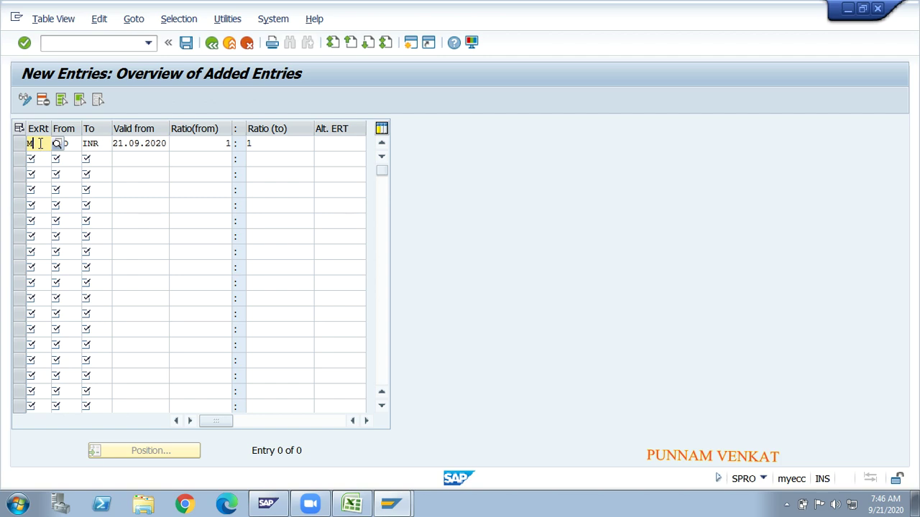
{"action": "left_click", "coordinate": [73, 144]}
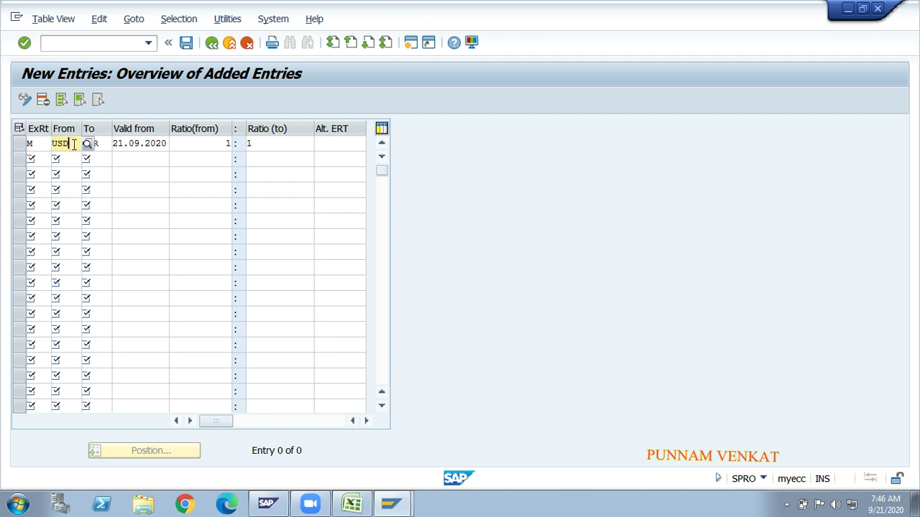
{"action": "left_click", "coordinate": [102, 143]}
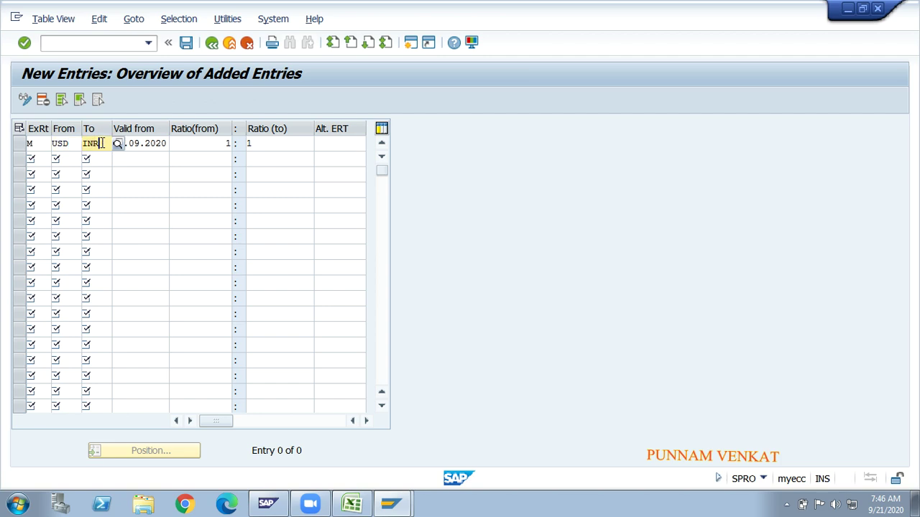
{"action": "left_click", "coordinate": [142, 143]}
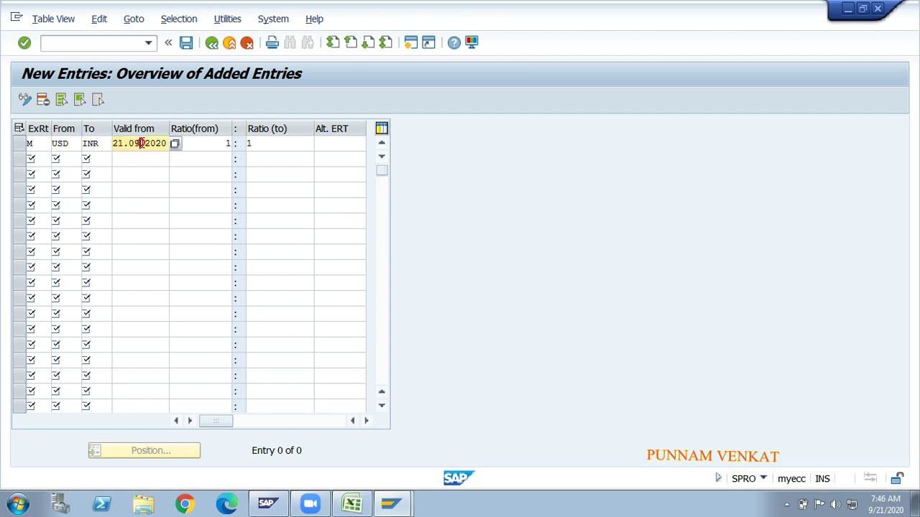
{"action": "left_click", "coordinate": [188, 144]}
{"action": "left_click", "coordinate": [255, 142]}
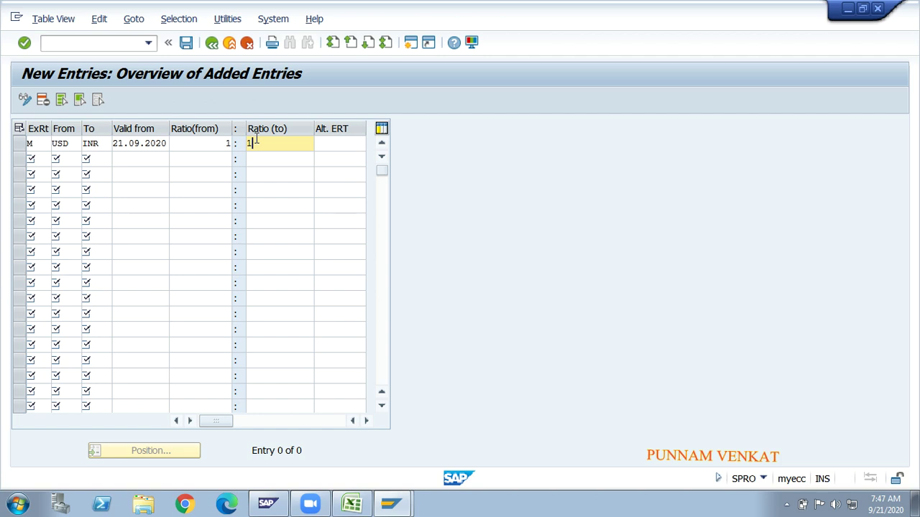
- Enter exchange rate type M with from-currency SGD and to-currency INR in the second row
{"action": "left_click", "coordinate": [48, 157]}
{"action": "type", "text": "M"}
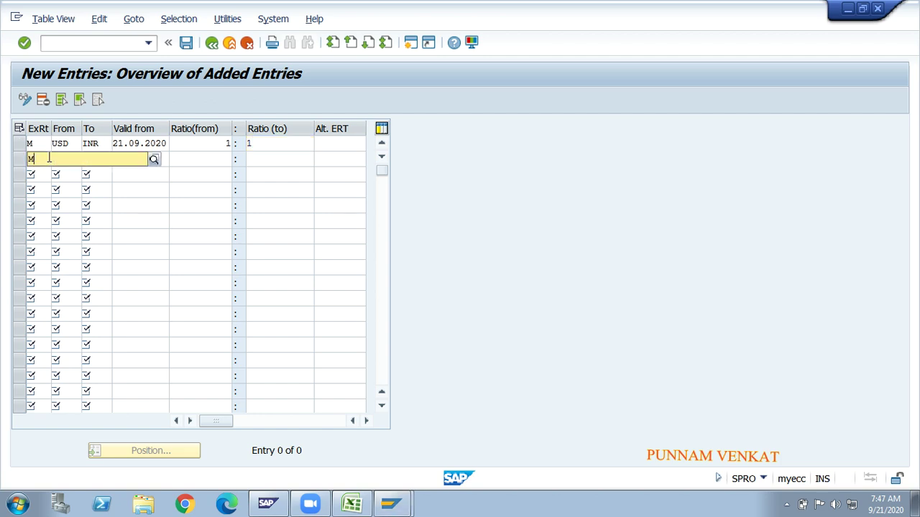
{"action": "key", "text": "Tab"}
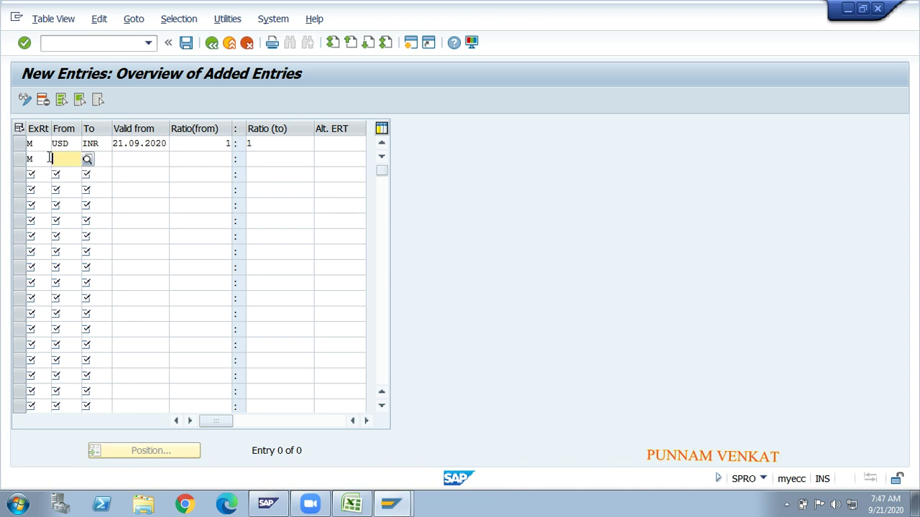
{"action": "type", "text": "SGD"}
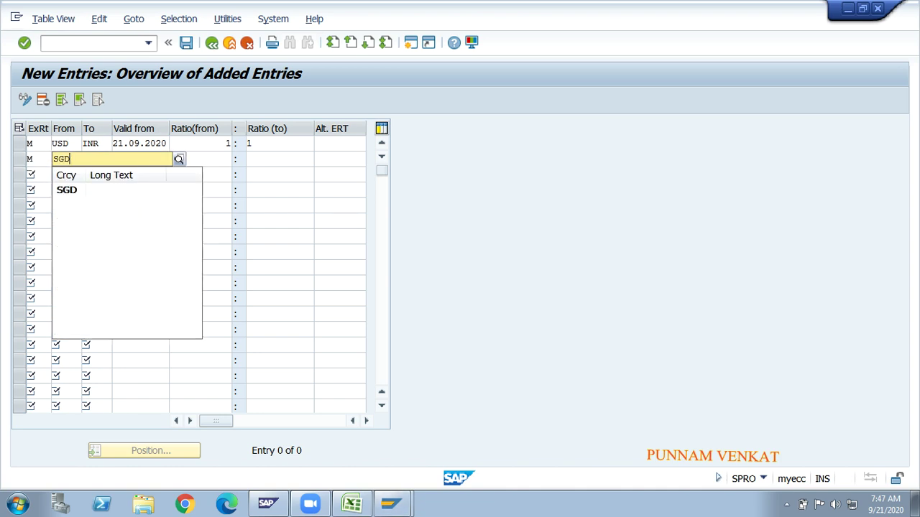
{"action": "key", "text": "Tab"}
{"action": "type", "text": "INR"}
{"action": "key", "text": "Tab"}
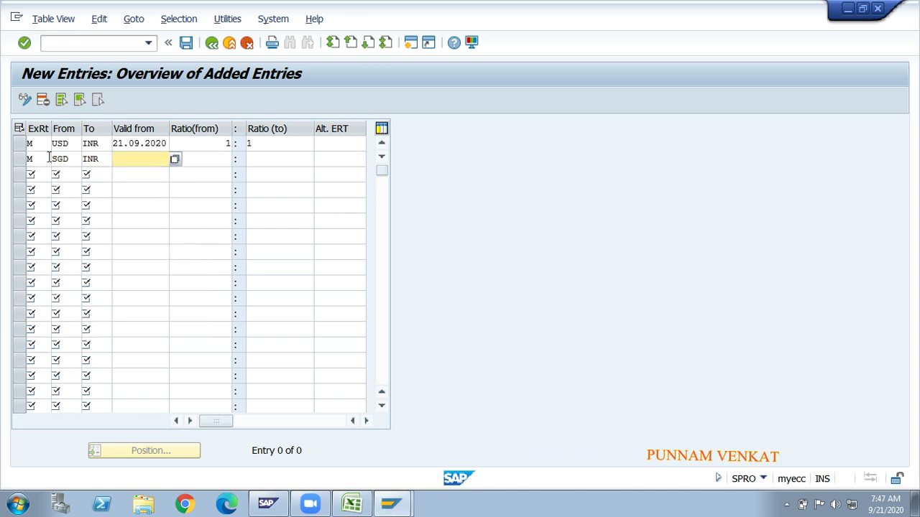
- Set the SGD to INR entry's valid-from date to 21.09.2020 and its translation ratio to 1 : 1
{"action": "left_click", "coordinate": [175, 159]}
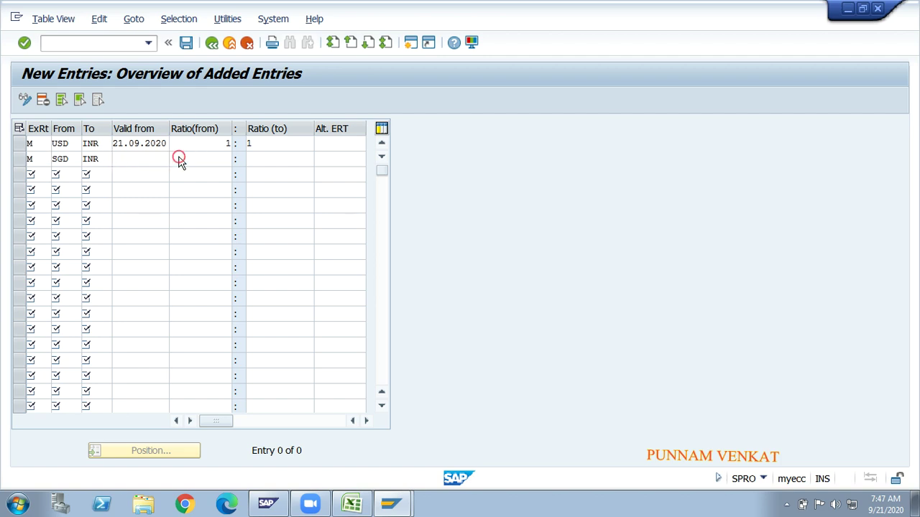
{"action": "left_click", "coordinate": [318, 424]}
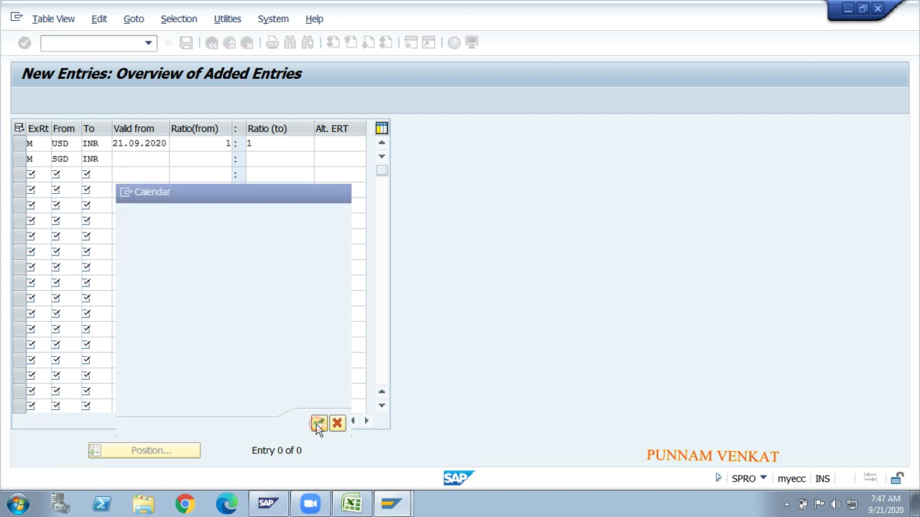
{"action": "type", "text": "1"}
{"action": "key", "text": "Tab"}
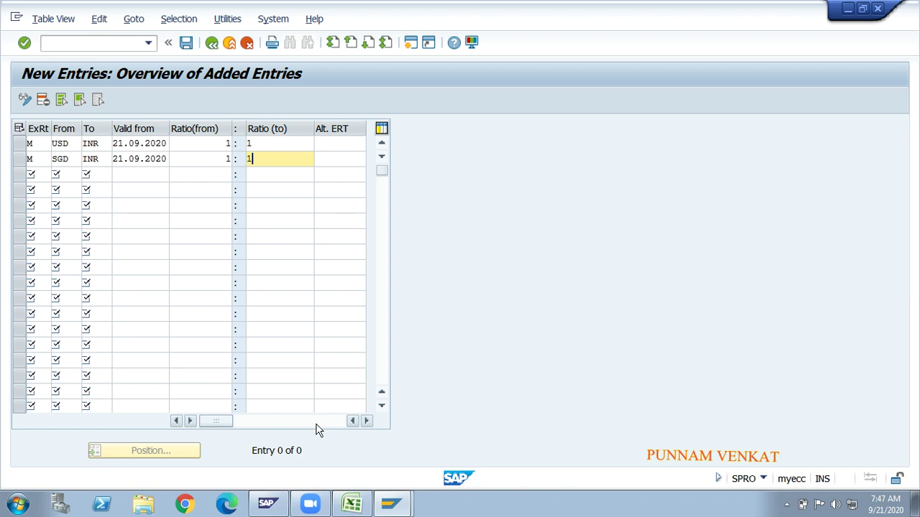
{"action": "type", "text": "1"}
{"action": "key", "text": "Tab"}
{"action": "key", "text": "Tab"}
- Enter exchange rate type M with from-currency EUR and to-currency INR in the third row
{"action": "type", "text": "M"}
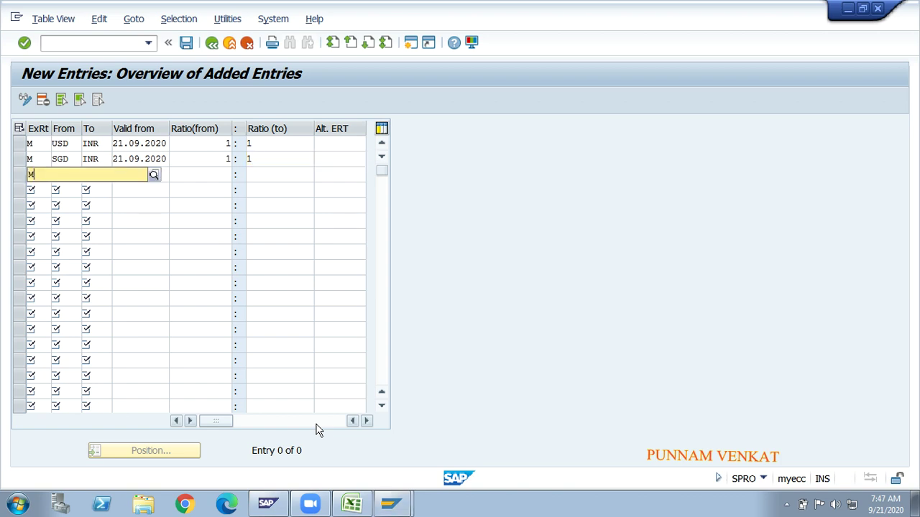
{"action": "key", "text": "Tab"}
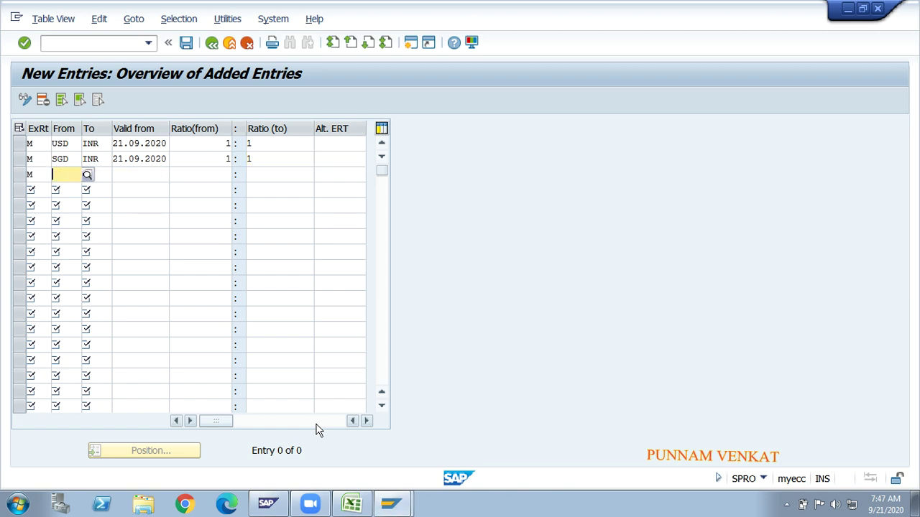
{"action": "type", "text": "ER"}
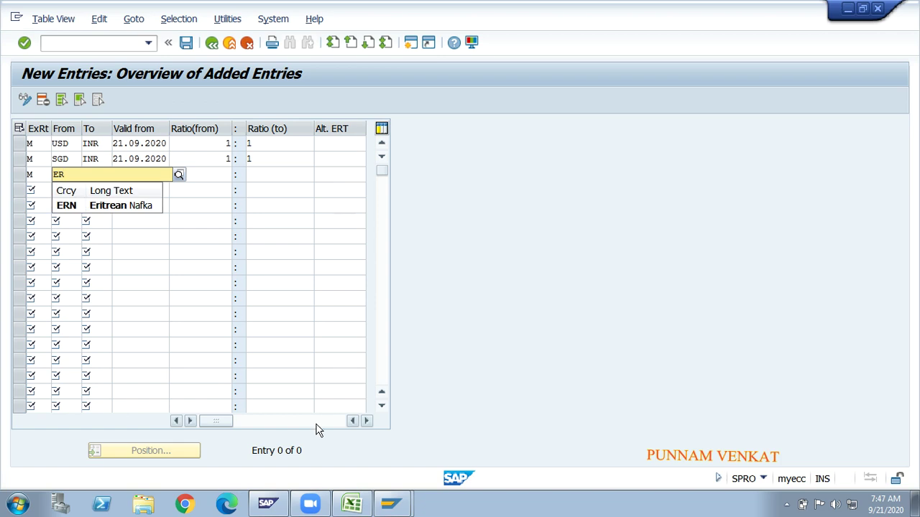
{"action": "type", "text": "UR"}
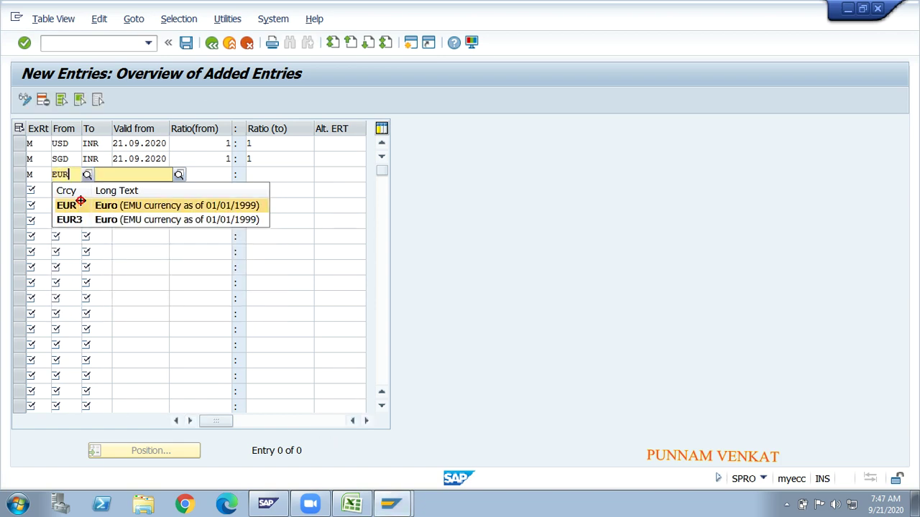
{"action": "left_click", "coordinate": [80, 202]}
{"action": "type", "text": "INR"}
{"action": "key", "text": "Tab"}
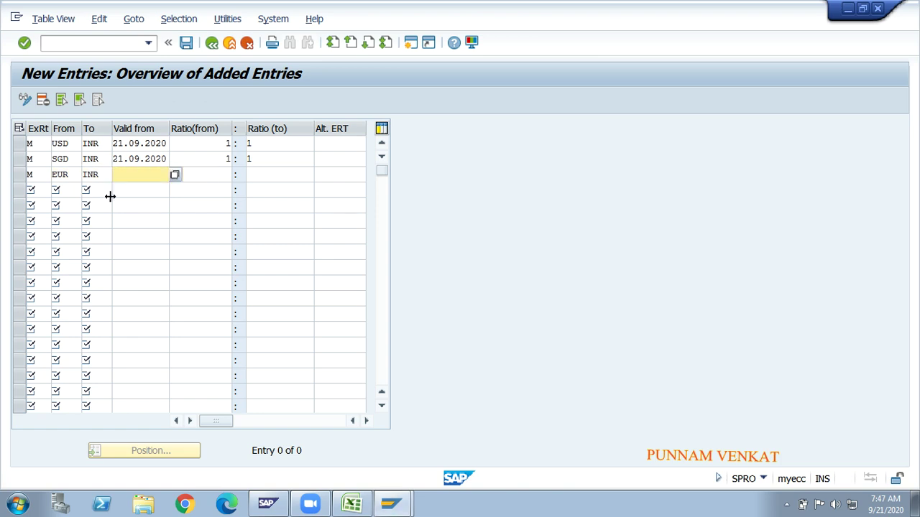
- Set the EUR to INR entry's valid-from date to 21.09.2020 and its translation ratio to 1 : 1
{"action": "left_click", "coordinate": [175, 177]}
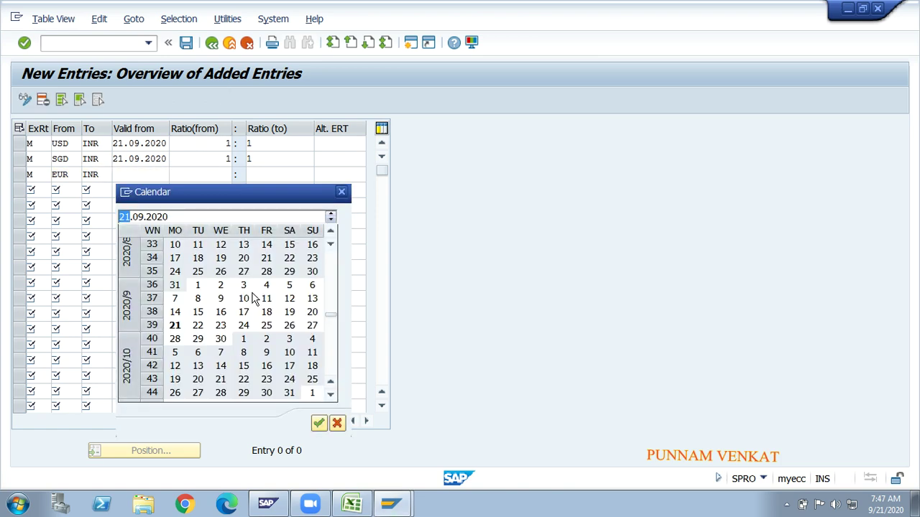
{"action": "left_click", "coordinate": [319, 424]}
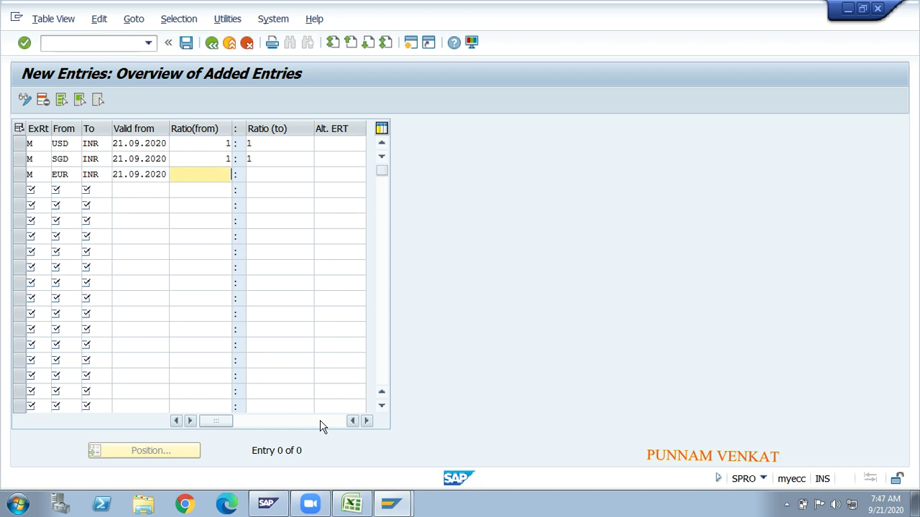
{"action": "type", "text": "1"}
{"action": "key", "text": "Tab"}
{"action": "type", "text": "1"}
{"action": "key", "text": "Tab"}
{"action": "key", "text": "Tab"}
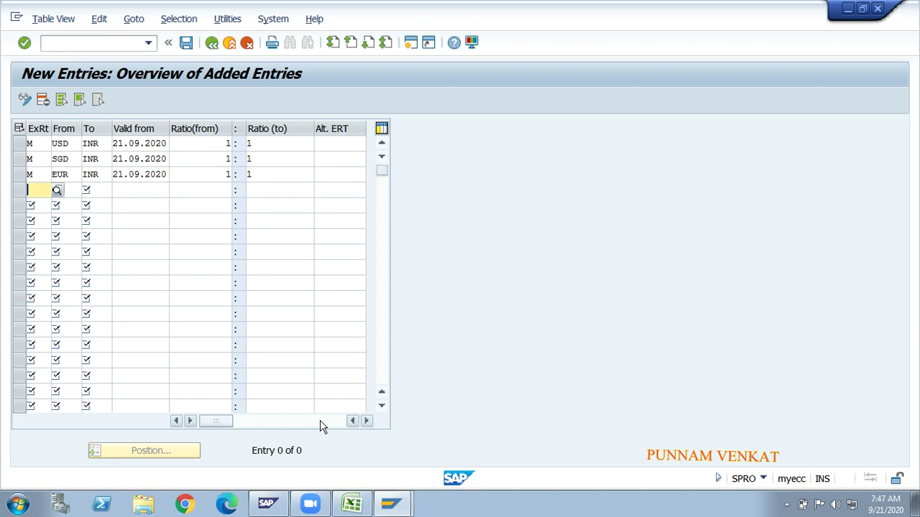
- Enter exchange rate type M with from-currency GBP and to-currency INR in the fourth row
{"action": "type", "text": "M"}
{"action": "key", "text": "Tab"}
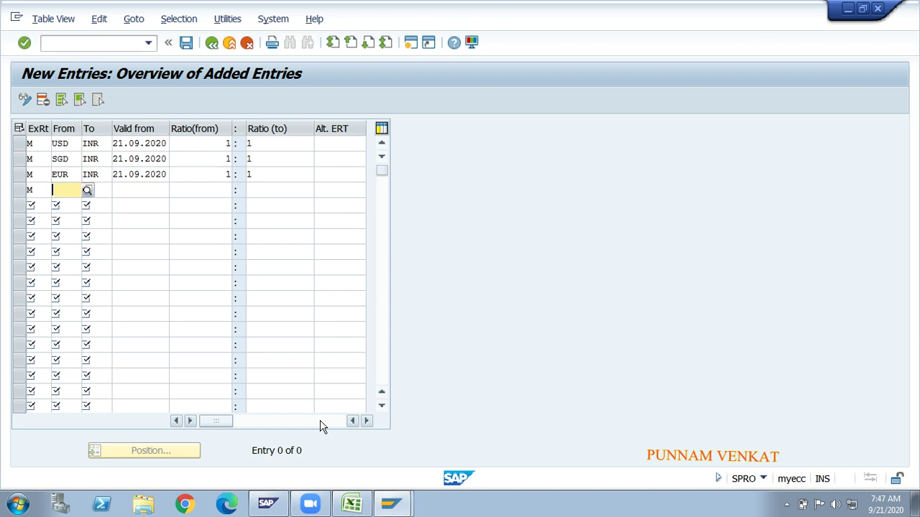
{"action": "type", "text": "EUR"}
{"action": "key", "text": "BackSpace"}
{"action": "key", "text": "BackSpace"}
{"action": "key", "text": "BackSpace"}
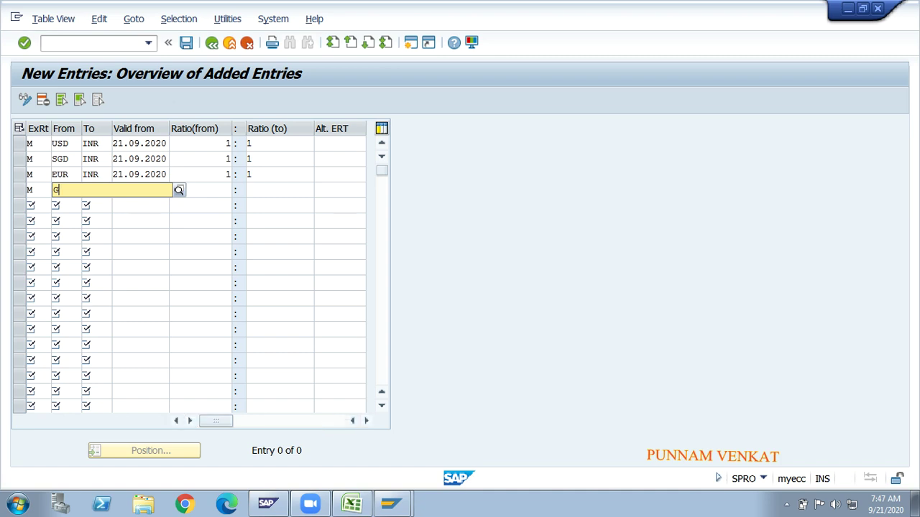
{"action": "type", "text": "GBP"}
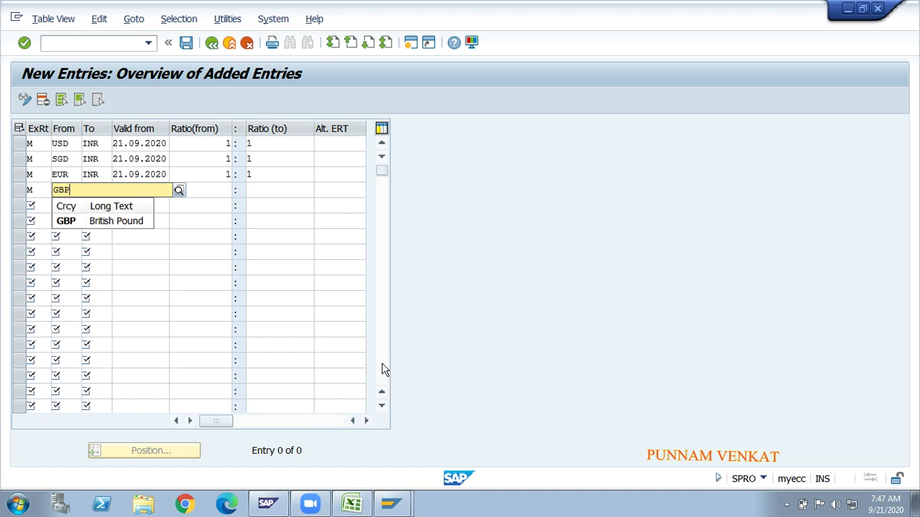
{"action": "left_click", "coordinate": [86, 225]}
{"action": "type", "text": "INR"}
{"action": "key", "text": "Tab"}
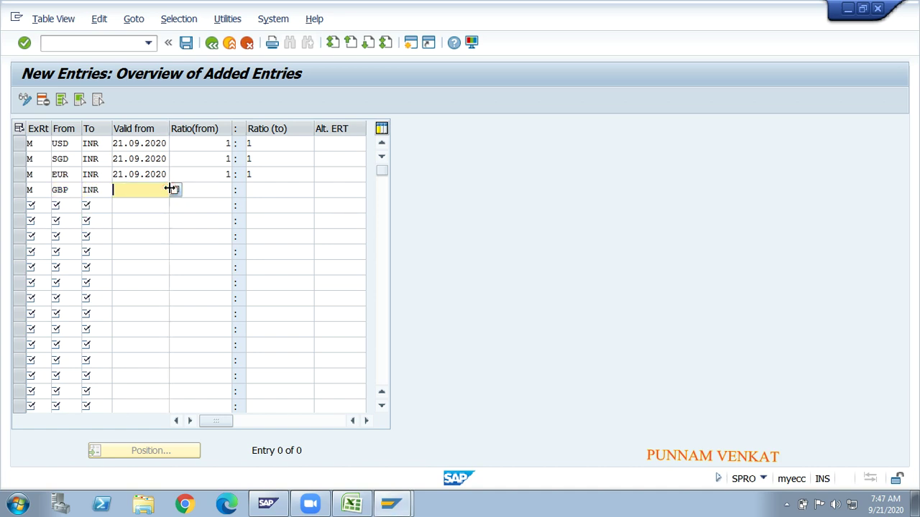
- Set the GBP to INR entry's valid-from date to 21.09.2020 and its translation ratio to 1 : 1
{"action": "left_click", "coordinate": [174, 190]}
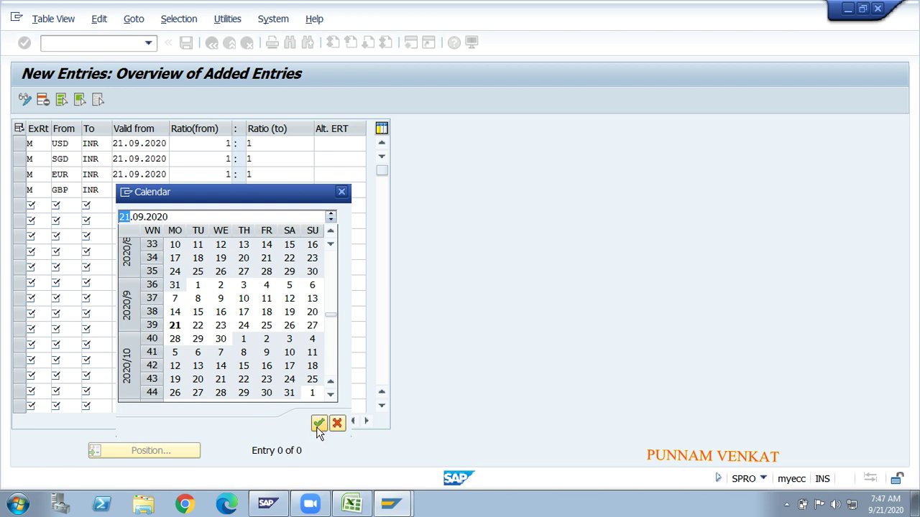
{"action": "left_click", "coordinate": [319, 424]}
{"action": "key", "text": "Tab"}
{"action": "type", "text": "1"}
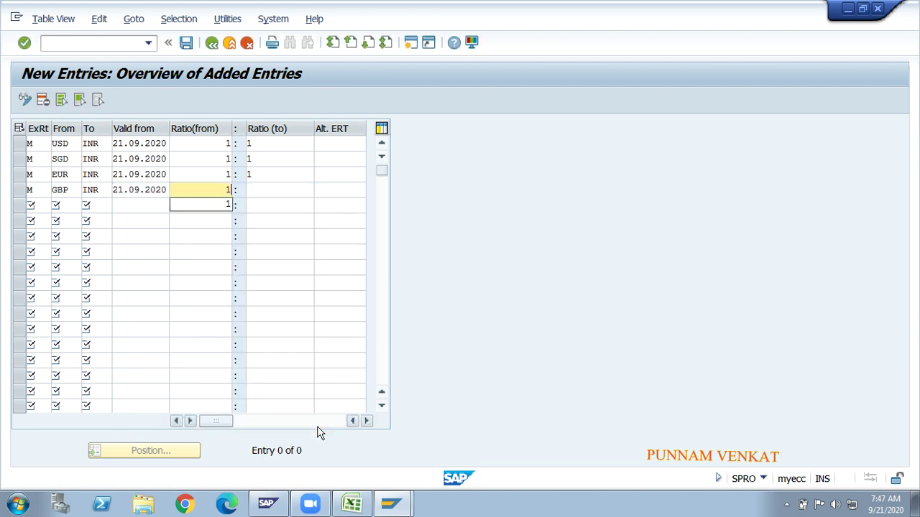
{"action": "key", "text": "Tab"}
{"action": "type", "text": "1"}
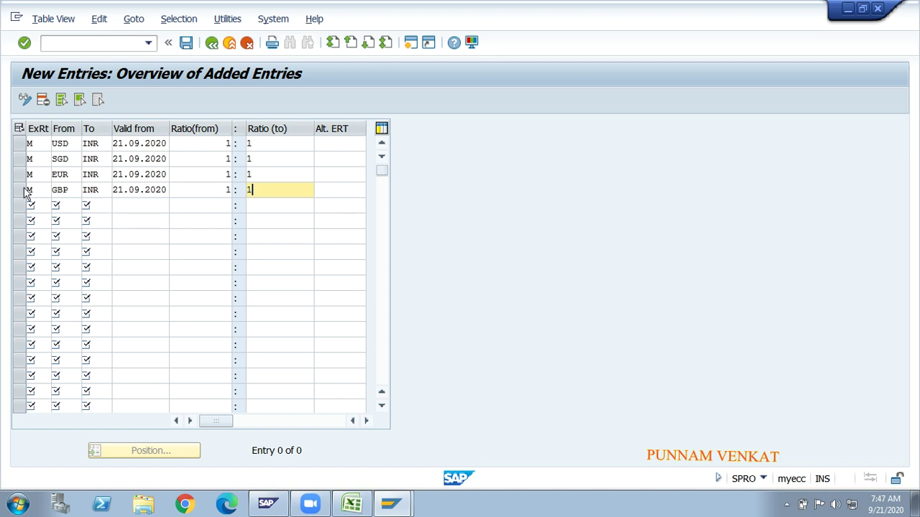
{"action": "left_click", "coordinate": [63, 207]}
{"action": "left_click", "coordinate": [65, 219]}
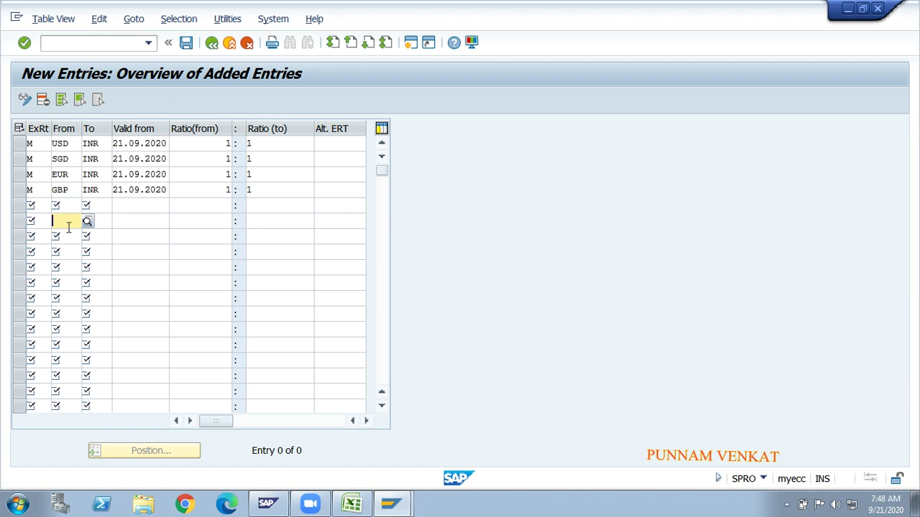
{"action": "left_click", "coordinate": [68, 236]}
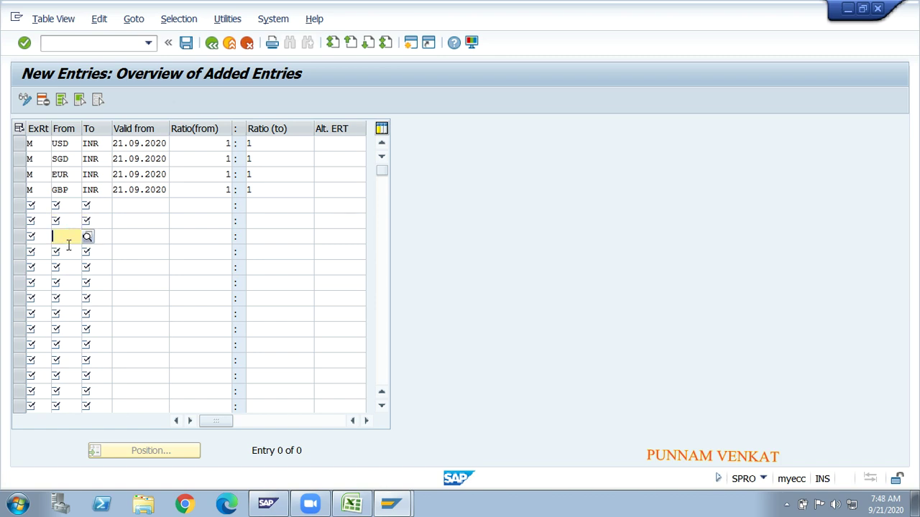
{"action": "left_click", "coordinate": [91, 158]}
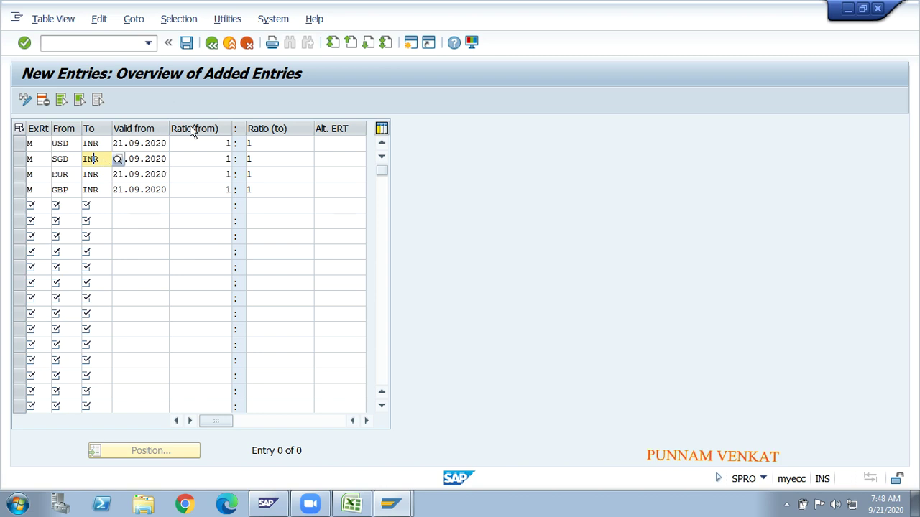
- Save the new translation ratios under the customizing request for the GM SAP Implimentation project
{"action": "left_click", "coordinate": [188, 44]}
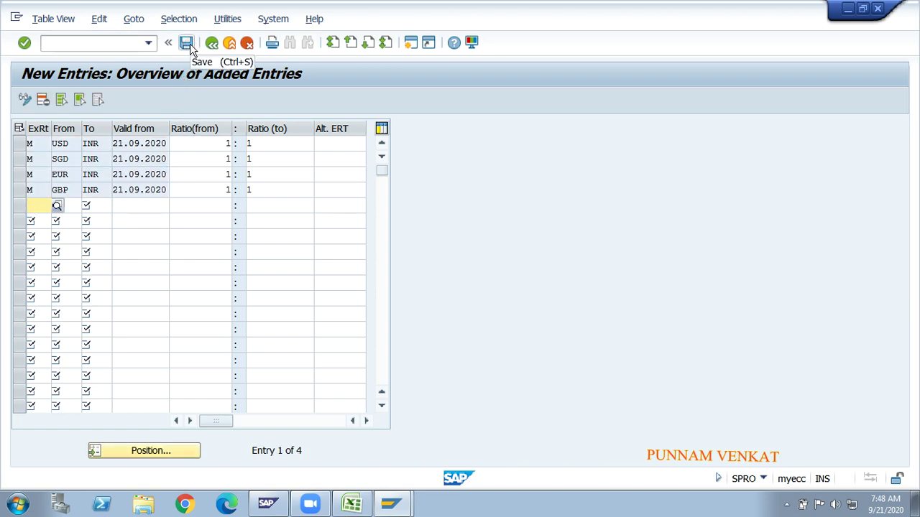
{"action": "left_click", "coordinate": [187, 44]}
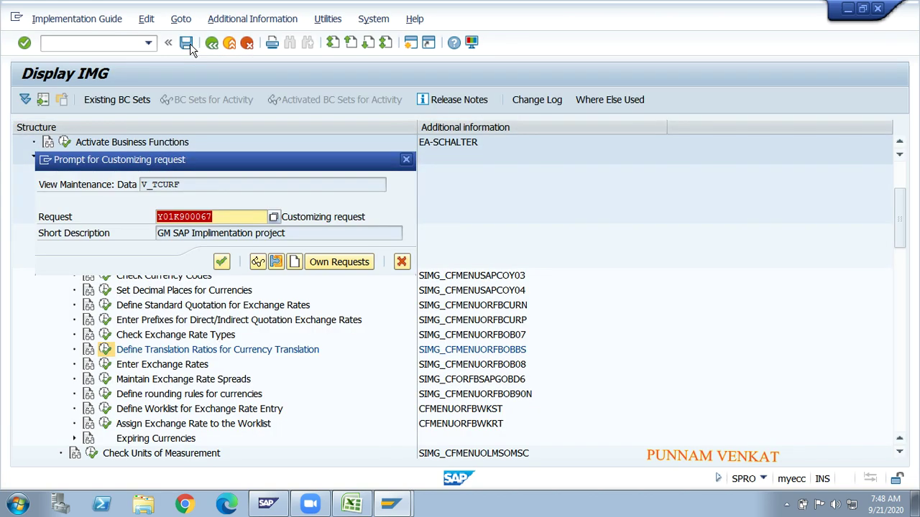
{"action": "left_click_drag", "start_coordinate": [188, 159], "coordinate": [313, 144]}
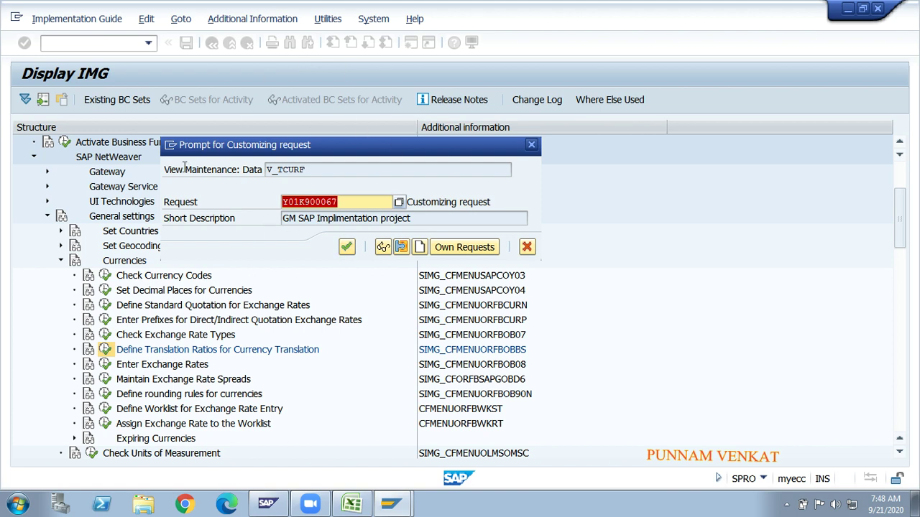
{"action": "left_click", "coordinate": [347, 247]}
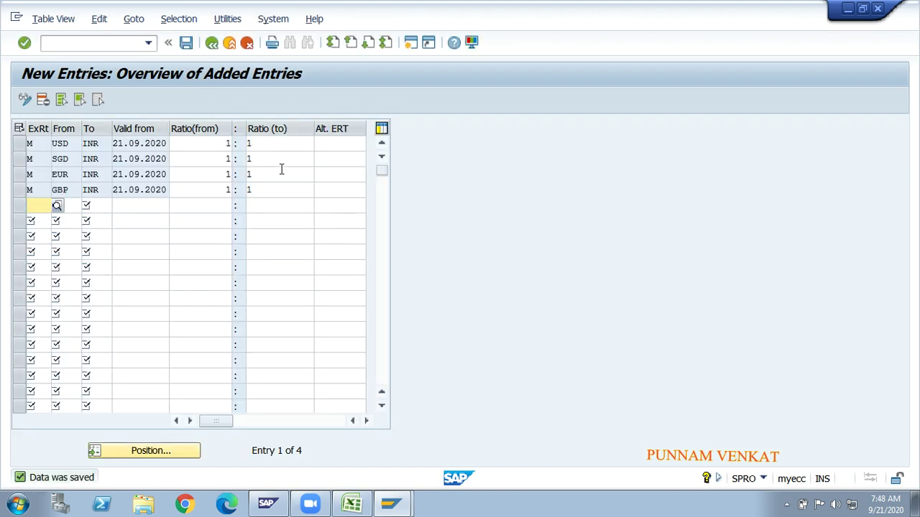
- Close the saved translation ratio entries and return to the implementation guide tree
{"action": "left_click", "coordinate": [188, 44]}
{"action": "left_click", "coordinate": [212, 43]}
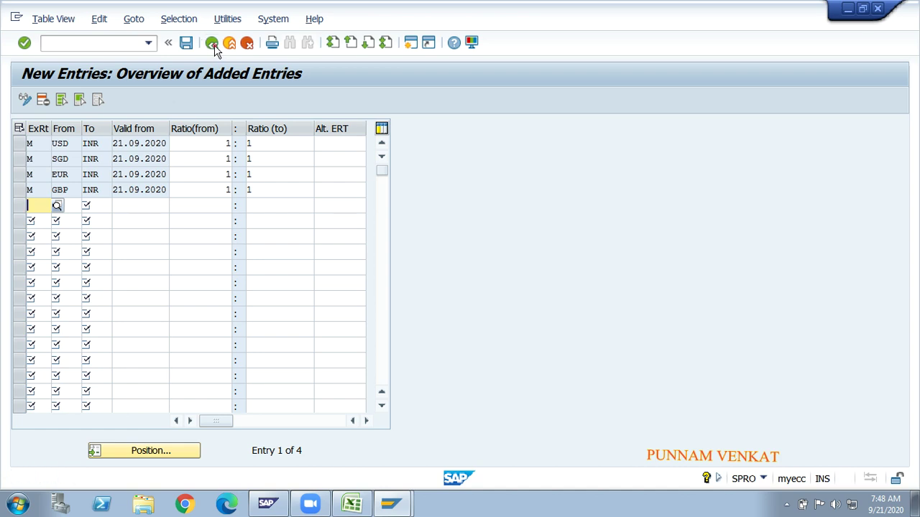
{"action": "left_click", "coordinate": [212, 44]}
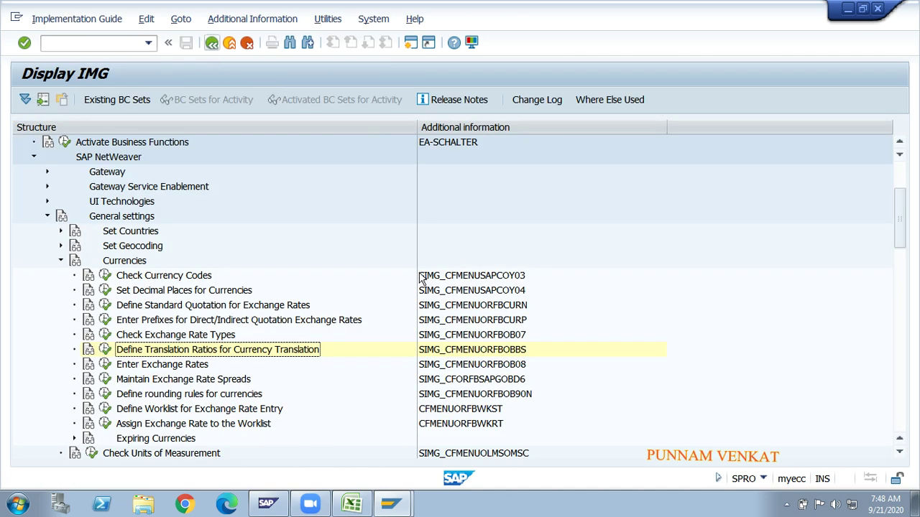
- Switch to the SAP_NEW workbook in Excel and find the section 17 notes on entering exchange rates
{"action": "key", "text": "alt+Tab"}
{"action": "left_click", "coordinate": [201, 317]}
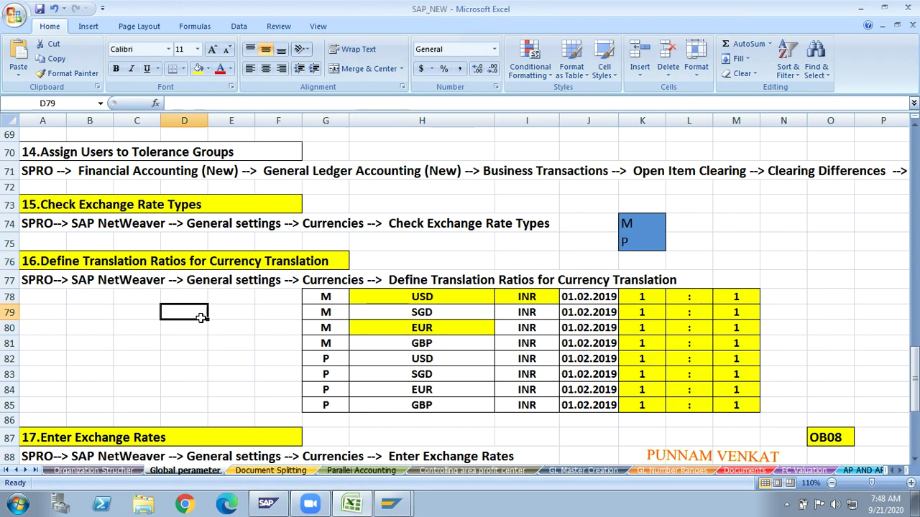
{"action": "key", "text": "Left"}
{"action": "key", "text": "Home"}
{"action": "key", "text": "Down"}
{"action": "key", "text": "Down"}
{"action": "key", "text": "Down"}
{"action": "key", "text": "Down"}
{"action": "key", "text": "Down"}
{"action": "key", "text": "Down"}
{"action": "key", "text": "Down"}
{"action": "key", "text": "Down"}
{"action": "key", "text": "Down"}
{"action": "key", "text": "Down"}
{"action": "key", "text": "Down"}
{"action": "key", "text": "Down"}
{"action": "key", "text": "Down"}
{"action": "key", "text": "Down"}
{"action": "key", "text": "Down"}
{"action": "key", "text": "Down"}
{"action": "key", "text": "Down"}
{"action": "key", "text": "Down"}
{"action": "key", "text": "Down"}
{"action": "key", "text": "Down"}
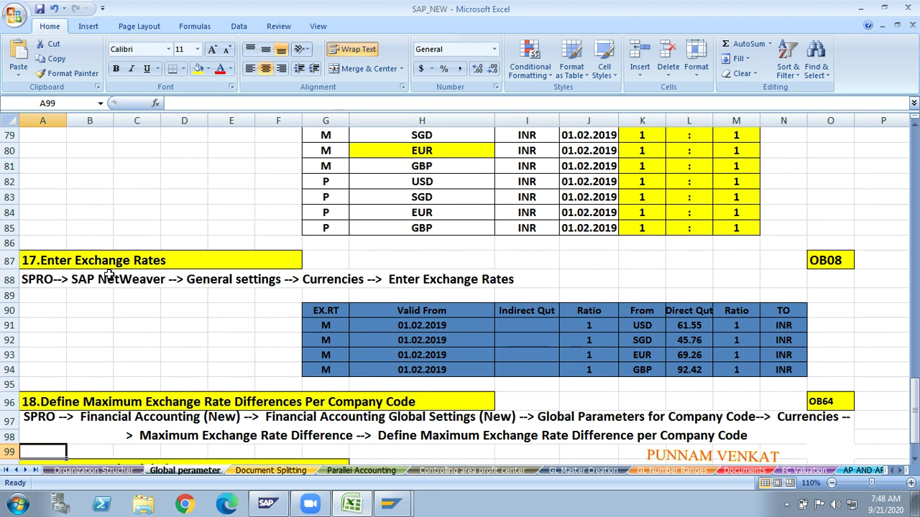
{"action": "left_click", "coordinate": [86, 266]}
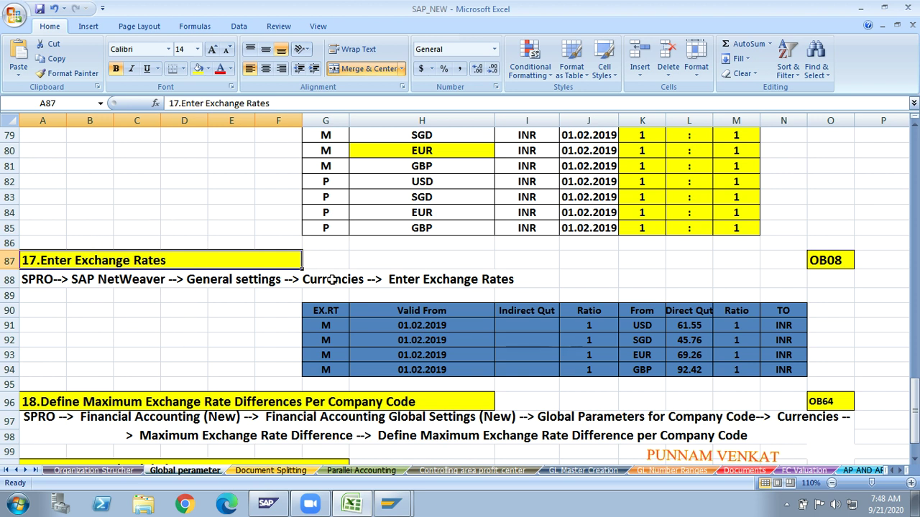
- Review the rate type P translation ratio rows for USD, SGD, EUR and GBP in the workbook's section 16 table
{"action": "left_click", "coordinate": [327, 182]}
{"action": "key", "text": "shift+Right"}
{"action": "key", "text": "shift+Right"}
{"action": "key", "text": "shift+Right"}
{"action": "key", "text": "shift+Right"}
{"action": "key", "text": "shift+Right"}
{"action": "key", "text": "shift+Right"}
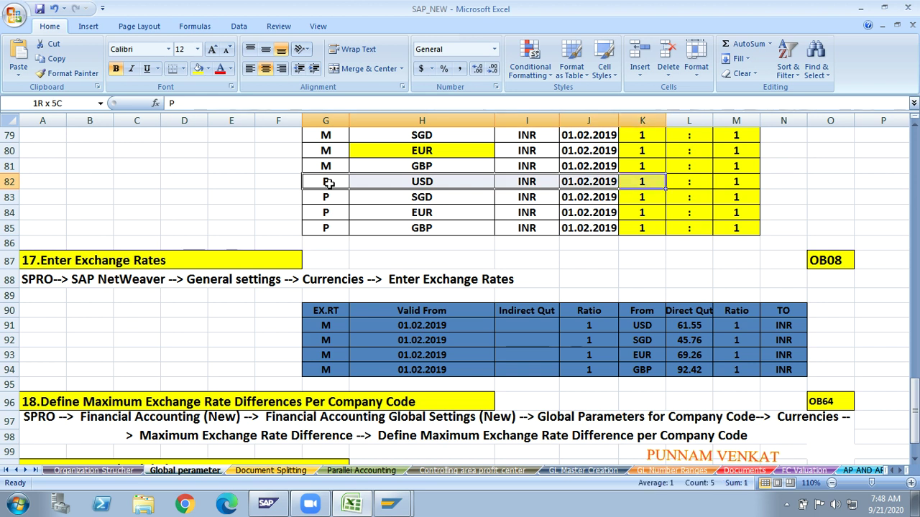
{"action": "key", "text": "shift+Down"}
{"action": "key", "text": "shift+Down"}
{"action": "key", "text": "shift+Down"}
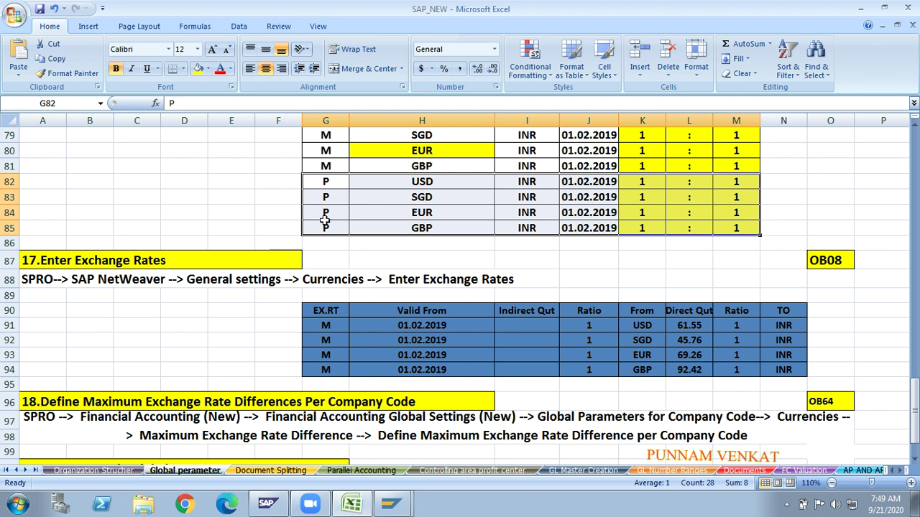
{"action": "left_click", "coordinate": [326, 151]}
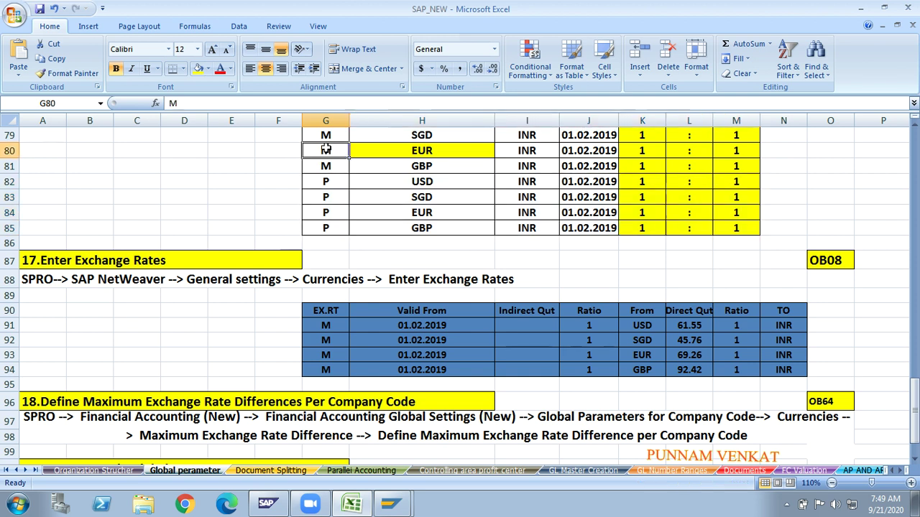
{"action": "left_click", "coordinate": [220, 319]}
{"action": "left_click", "coordinate": [77, 260]}
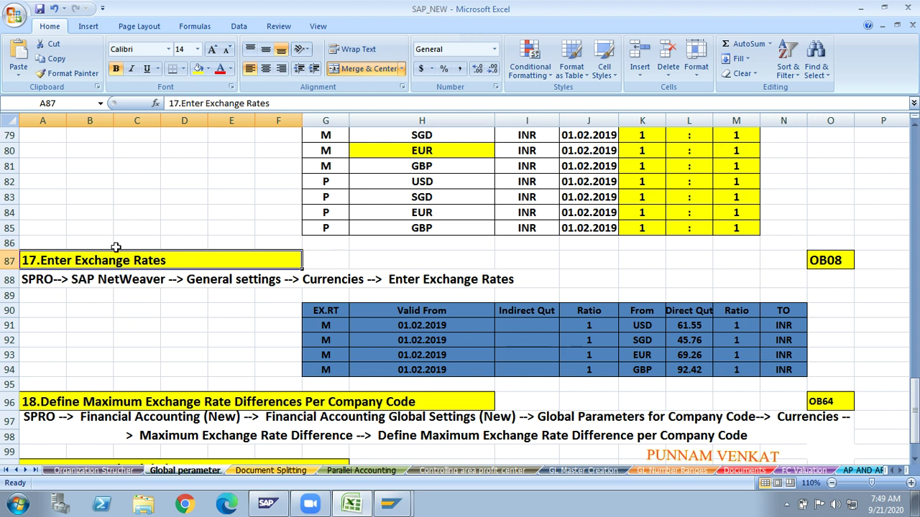
{"action": "key", "text": "alt+Tab"}
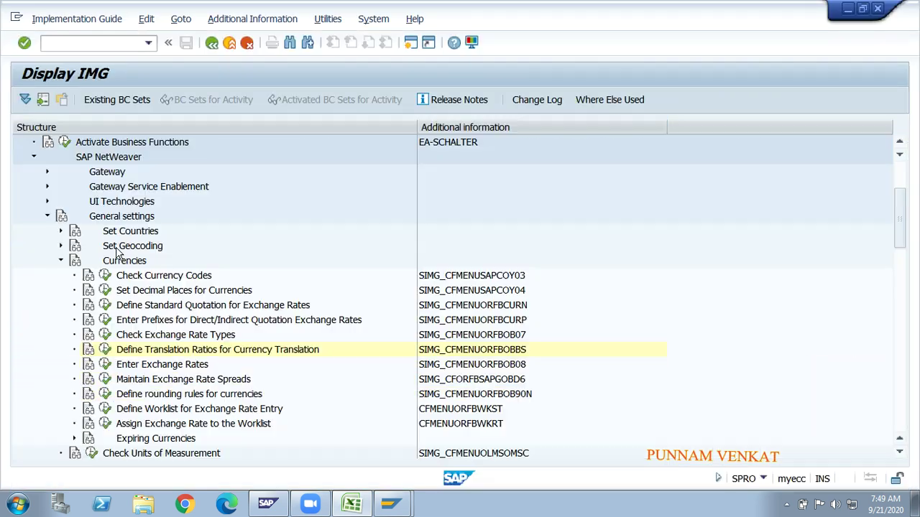
- Return to the Excel workbook and search the Global perameter sheet for the example comparing foreign currencies with INR
{"action": "key", "text": "alt+Tab"}
{"action": "key", "text": "Right"}
{"action": "key", "text": "Right"}
{"action": "key", "text": "Right"}
{"action": "key", "text": "Right"}
{"action": "key", "text": "Right"}
{"action": "key", "text": "Right"}
{"action": "key", "text": "Right"}
{"action": "key", "text": "Right"}
{"action": "key", "text": "Right"}
{"action": "key", "text": "Right"}
{"action": "key", "text": "Right"}
{"action": "key", "text": "Right"}
{"action": "key", "text": "Right"}
{"action": "key", "text": "Right"}
{"action": "key", "text": "Right"}
{"action": "key", "text": "Right"}
{"action": "key", "text": "Right"}
{"action": "key", "text": "Right"}
{"action": "key", "text": "Right"}
{"action": "key", "text": "Right"}
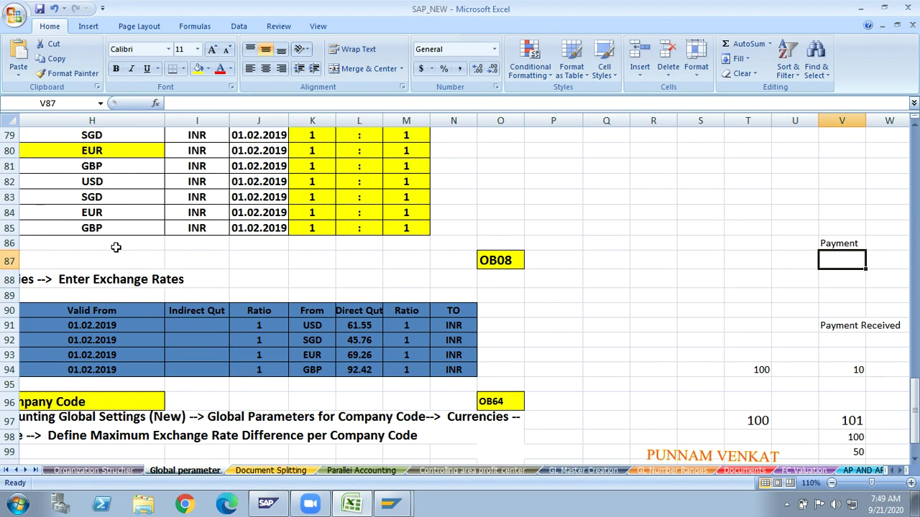
{"action": "key", "text": "Right"}
{"action": "key", "text": "Right"}
{"action": "key", "text": "Right"}
{"action": "key", "text": "Right"}
{"action": "key", "text": "Right"}
{"action": "key", "text": "Right"}
{"action": "key", "text": "Right"}
{"action": "key", "text": "Right"}
{"action": "key", "text": "Right"}
{"action": "key", "text": "Right"}
{"action": "key", "text": "Right"}
{"action": "key", "text": "Right"}
{"action": "key", "text": "Right"}
{"action": "key", "text": "Right"}
{"action": "key", "text": "Right"}
{"action": "key", "text": "Right"}
{"action": "key", "text": "Right"}
{"action": "key", "text": "Right"}
{"action": "key", "text": "Right"}
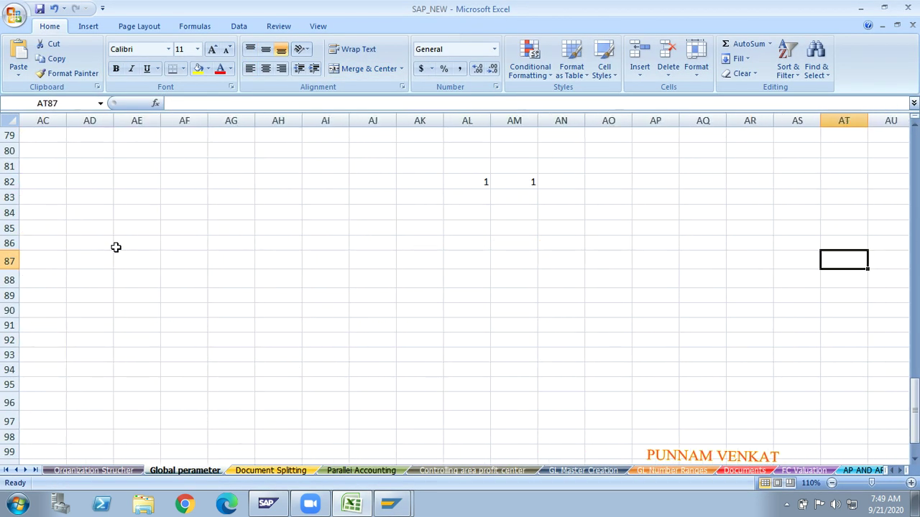
{"action": "key", "text": "Left"}
{"action": "key", "text": "Left"}
{"action": "key", "text": "Left"}
{"action": "key", "text": "Left"}
{"action": "key", "text": "Left"}
{"action": "key", "text": "Left"}
{"action": "key", "text": "Left"}
{"action": "key", "text": "Left"}
{"action": "key", "text": "Left"}
{"action": "key", "text": "Left"}
{"action": "key", "text": "Left"}
{"action": "key", "text": "Left"}
{"action": "key", "text": "Left"}
{"action": "key", "text": "Left"}
{"action": "key", "text": "Left"}
{"action": "key", "text": "Left"}
{"action": "key", "text": "Left"}
{"action": "key", "text": "Left"}
{"action": "key", "text": "Left"}
{"action": "key", "text": "Left"}
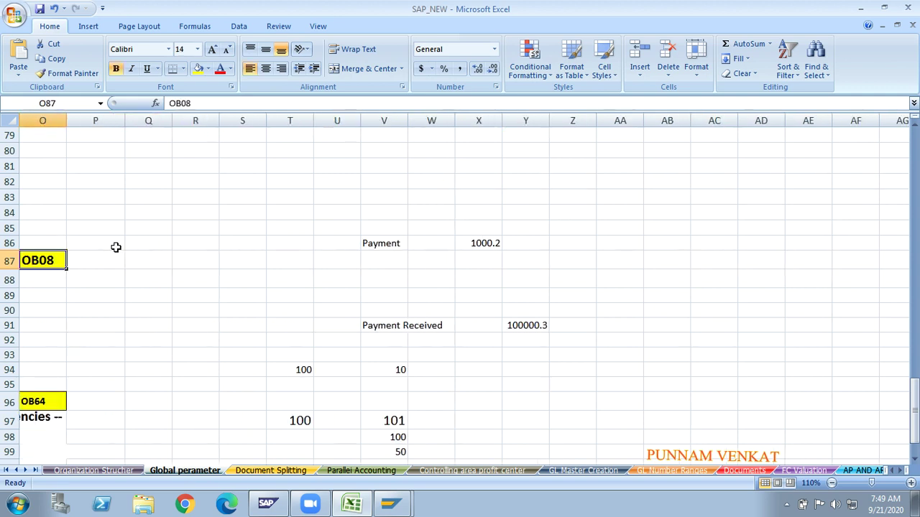
{"action": "key", "text": "Down"}
{"action": "key", "text": "Up"}
{"action": "key", "text": "Up"}
{"action": "key", "text": "Up"}
{"action": "key", "text": "Up"}
{"action": "key", "text": "Up"}
{"action": "key", "text": "Up"}
{"action": "key", "text": "Up"}
{"action": "key", "text": "Up"}
{"action": "key", "text": "Up"}
{"action": "key", "text": "Up"}
{"action": "key", "text": "Up"}
{"action": "key", "text": "Up"}
{"action": "key", "text": "Up"}
{"action": "key", "text": "Up"}
{"action": "key", "text": "Up"}
{"action": "key", "text": "Up"}
{"action": "key", "text": "Up"}
{"action": "key", "text": "Up"}
{"action": "key", "text": "Up"}
{"action": "key", "text": "Up"}
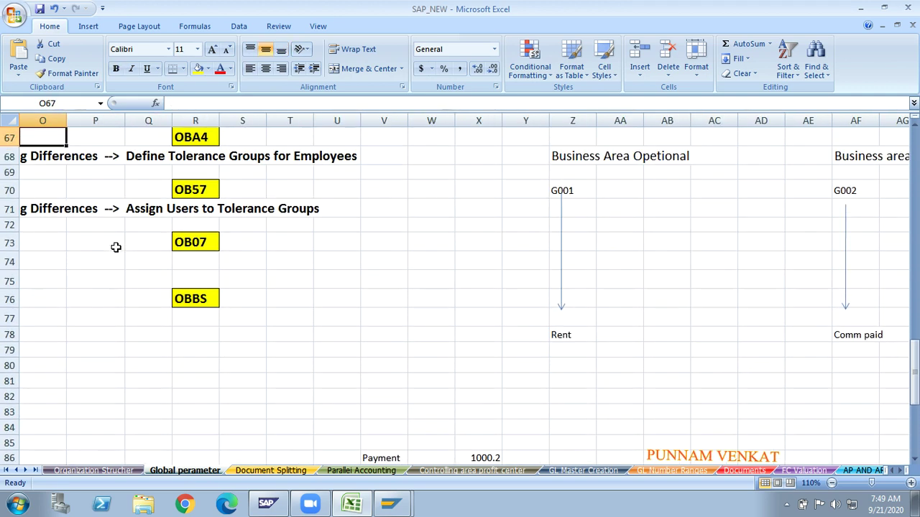
{"action": "key", "text": "Right"}
{"action": "key", "text": "Right"}
{"action": "key", "text": "Right"}
{"action": "key", "text": "Right"}
{"action": "key", "text": "Right"}
{"action": "key", "text": "Right"}
{"action": "key", "text": "Right"}
{"action": "key", "text": "Right"}
{"action": "key", "text": "Right"}
{"action": "key", "text": "Right"}
{"action": "key", "text": "Right"}
{"action": "key", "text": "Right"}
{"action": "key", "text": "Right"}
{"action": "key", "text": "Right"}
{"action": "key", "text": "Right"}
{"action": "key", "text": "Right"}
{"action": "key", "text": "Right"}
{"action": "key", "text": "Right"}
{"action": "key", "text": "Right"}
{"action": "key", "text": "Right"}
{"action": "key", "text": "Right"}
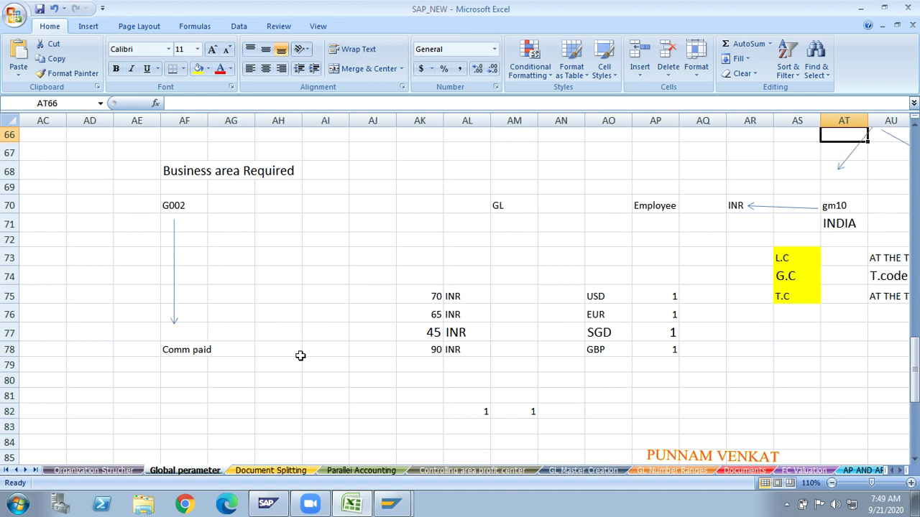
- Examine the example's INR equivalents for one unit each of USD, EUR, SGD and GBP
{"action": "left_click", "coordinate": [600, 296]}
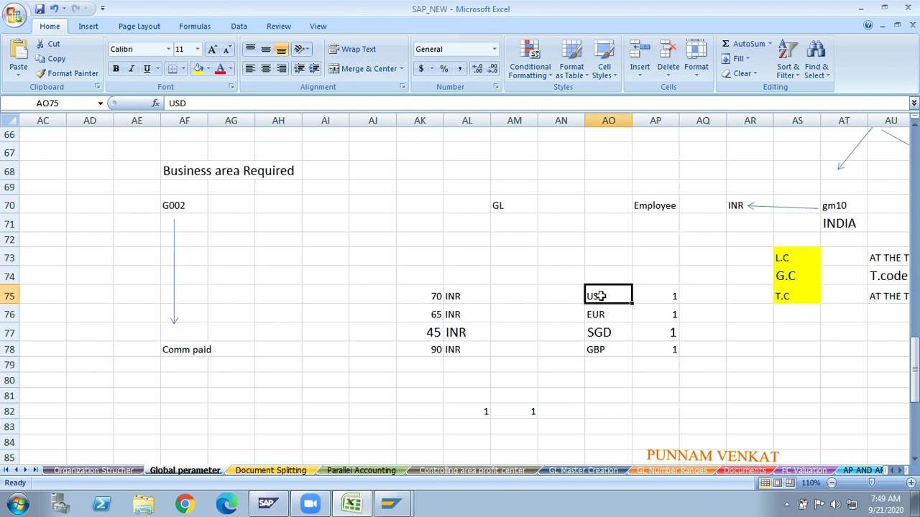
{"action": "left_click", "coordinate": [475, 299]}
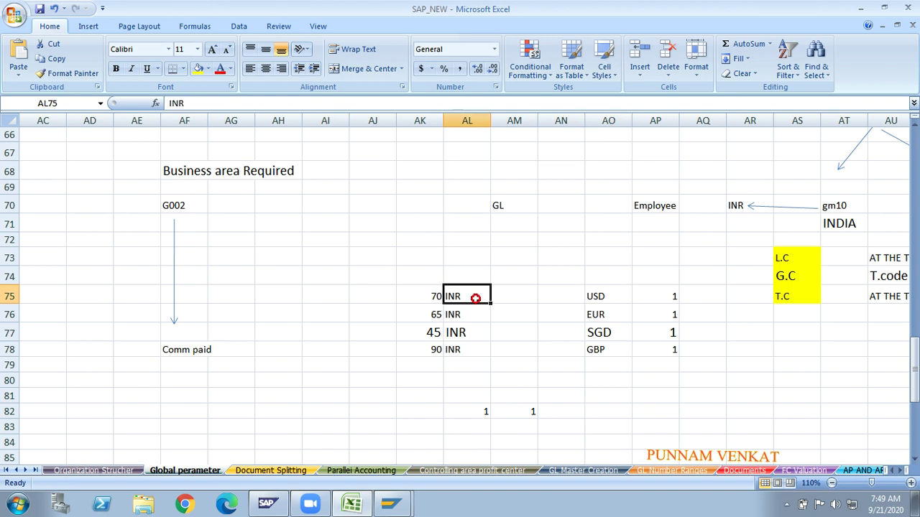
{"action": "left_click", "coordinate": [602, 313]}
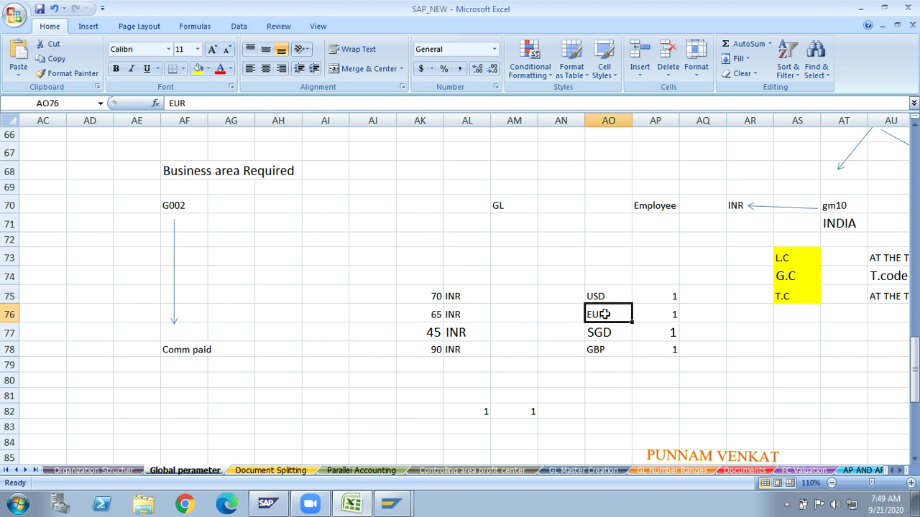
{"action": "left_click", "coordinate": [473, 319]}
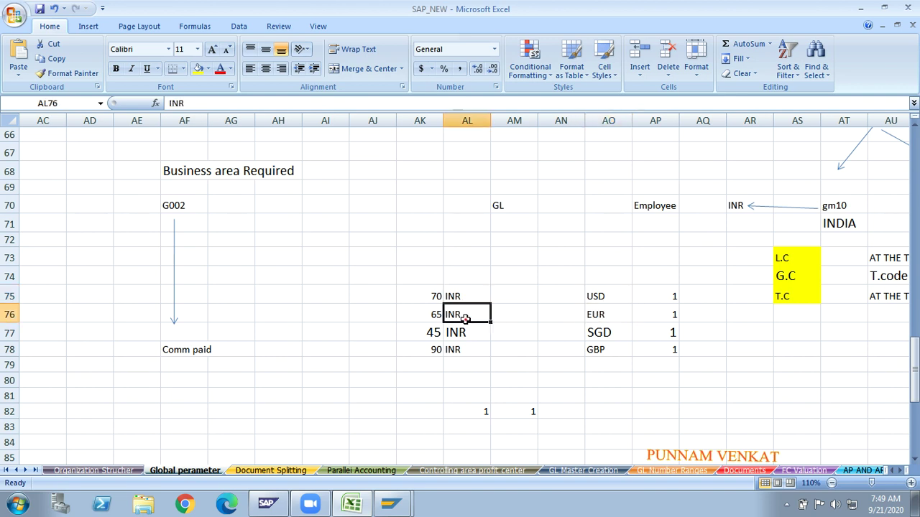
{"action": "left_click", "coordinate": [432, 296]}
{"action": "left_click", "coordinate": [432, 314]}
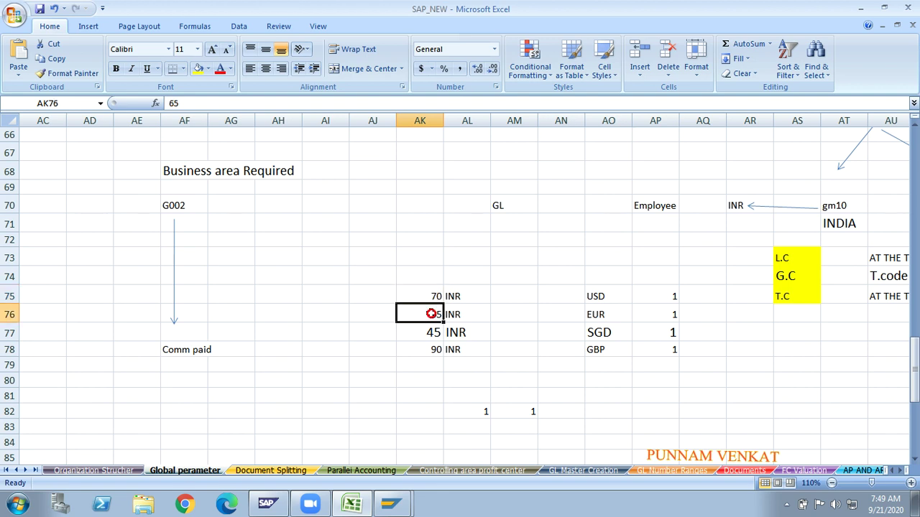
{"action": "left_click", "coordinate": [432, 331]}
{"action": "left_click", "coordinate": [431, 347]}
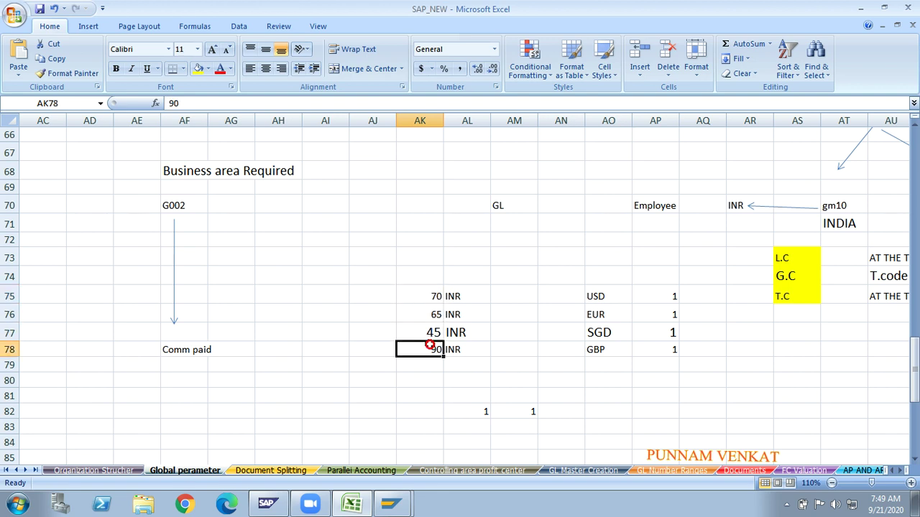
- Return to the section 17 notes on entering exchange rates in the Global perameter sheet
{"action": "key", "text": "Left"}
{"action": "key", "text": "Left"}
{"action": "key", "text": "Left"}
{"action": "key", "text": "Left"}
{"action": "key", "text": "Left"}
{"action": "key", "text": "Left"}
{"action": "key", "text": "Left"}
{"action": "key", "text": "Left"}
{"action": "key", "text": "Left"}
{"action": "key", "text": "Left"}
{"action": "key", "text": "Left"}
{"action": "key", "text": "Left"}
{"action": "key", "text": "Left"}
{"action": "key", "text": "Left"}
{"action": "key", "text": "Left"}
{"action": "key", "text": "Left"}
{"action": "key", "text": "Left"}
{"action": "key", "text": "Left"}
{"action": "key", "text": "Left"}
{"action": "key", "text": "Left"}
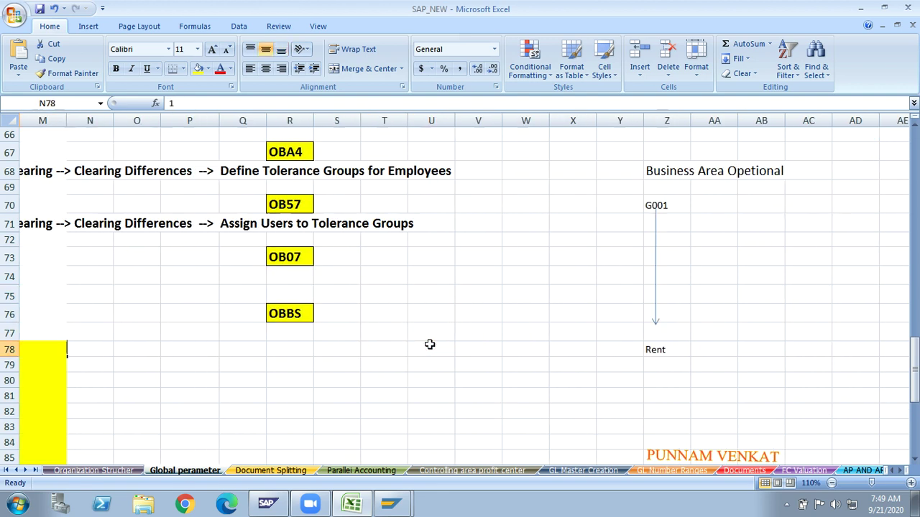
{"action": "key", "text": "Down"}
{"action": "key", "text": "Down"}
{"action": "key", "text": "Down"}
{"action": "key", "text": "Down"}
{"action": "key", "text": "Down"}
{"action": "key", "text": "Down"}
{"action": "key", "text": "Down"}
{"action": "key", "text": "Down"}
{"action": "key", "text": "Down"}
{"action": "key", "text": "Down"}
{"action": "key", "text": "Down"}
{"action": "key", "text": "Down"}
{"action": "key", "text": "Down"}
{"action": "key", "text": "Down"}
{"action": "key", "text": "Down"}
{"action": "key", "text": "Down"}
{"action": "key", "text": "Down"}
{"action": "key", "text": "Down"}
{"action": "key", "text": "Down"}
{"action": "key", "text": "Down"}
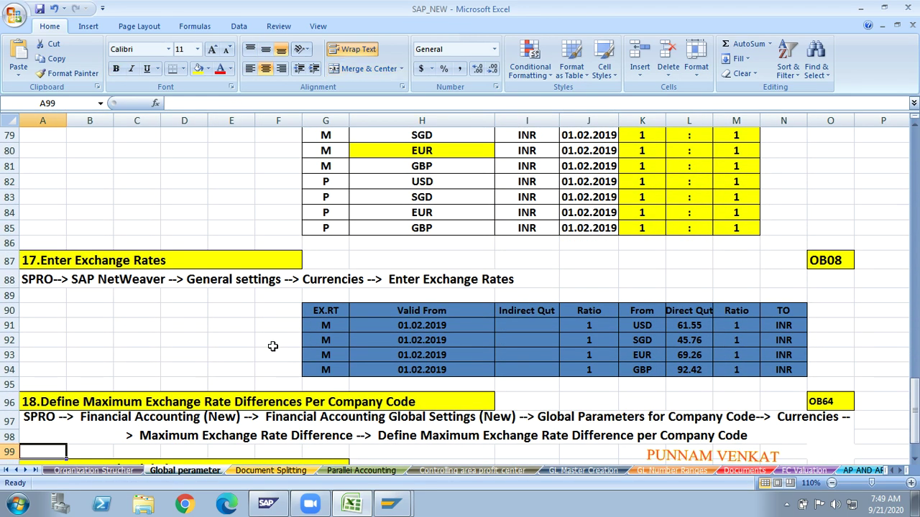
{"action": "left_click", "coordinate": [69, 263]}
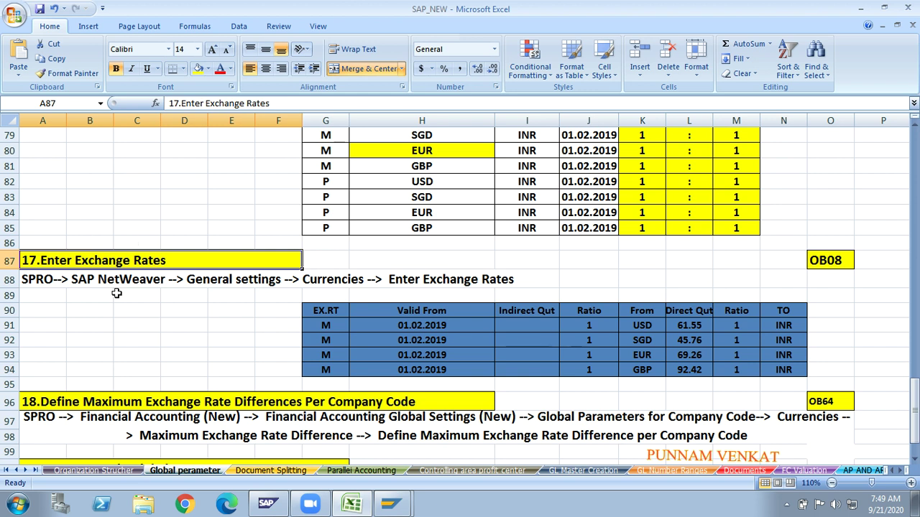
{"action": "left_click", "coordinate": [119, 321]}
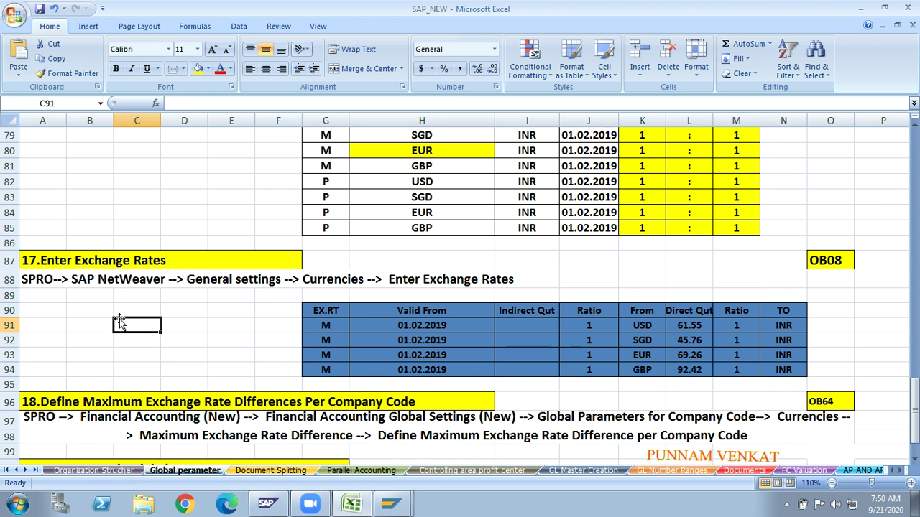
{"action": "key", "text": "Left"}
{"action": "key", "text": "Left"}
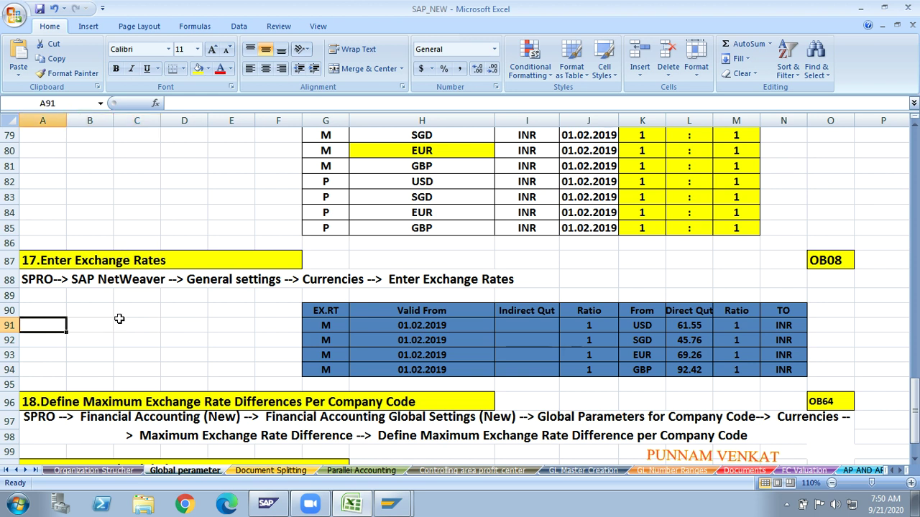
{"action": "key", "text": "Right"}
{"action": "key", "text": "Right"}
{"action": "key", "text": "Down"}
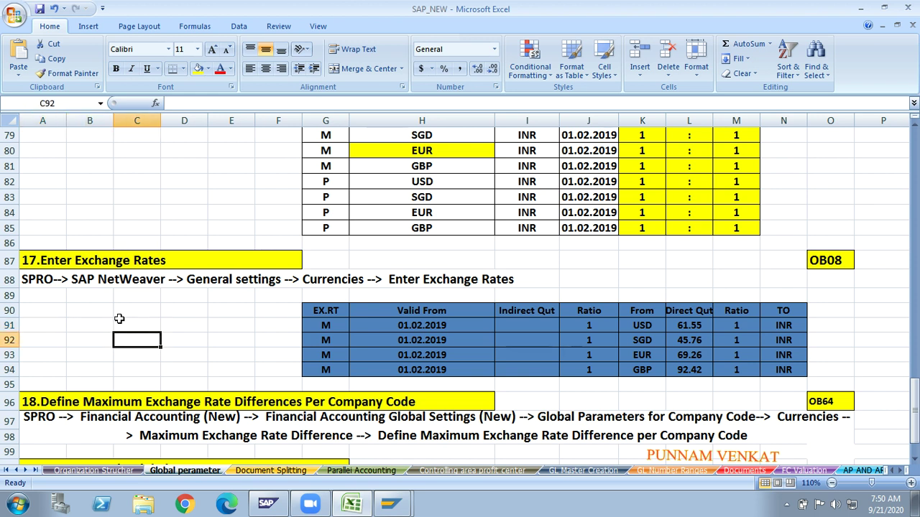
{"action": "key", "text": "Left"}
{"action": "key", "text": "Left"}
{"action": "key", "text": "Down"}
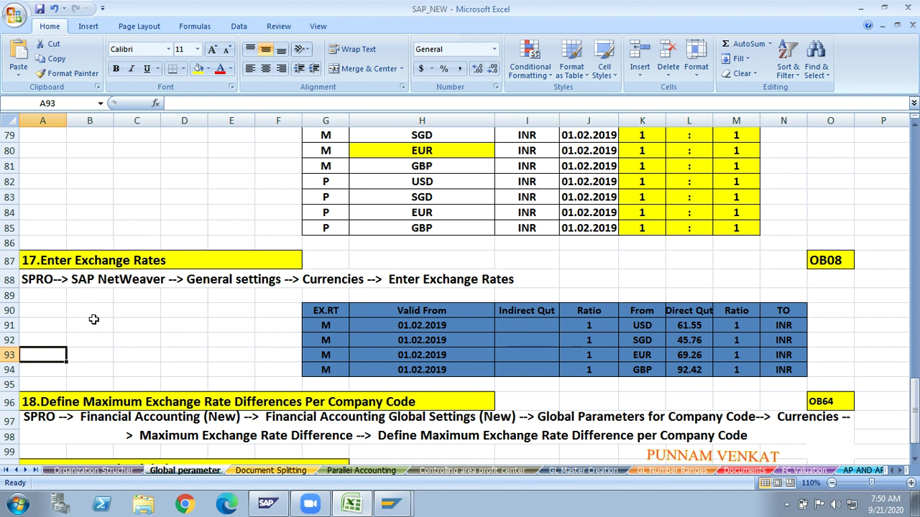
{"action": "left_click", "coordinate": [94, 319]}
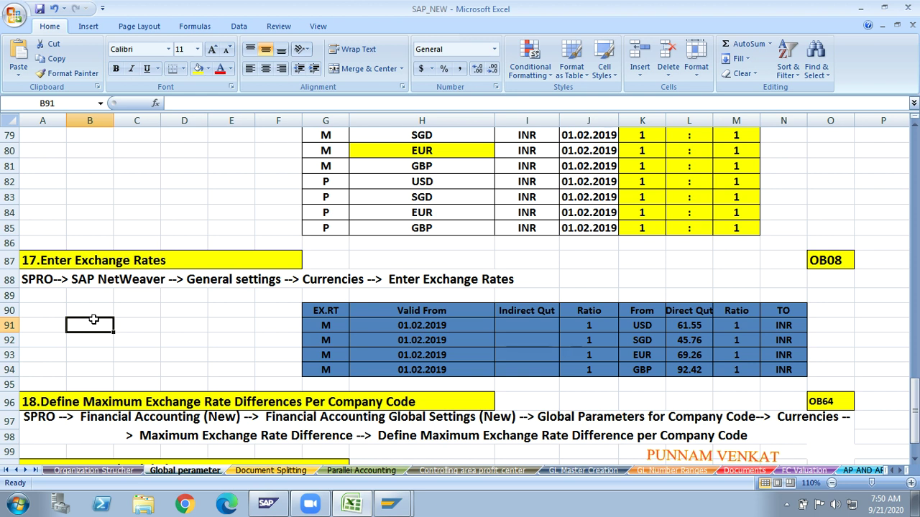
- Review section 17's customizing path, sample direct quotation table and transaction code for entering exchange rates
{"action": "left_click", "coordinate": [122, 265]}
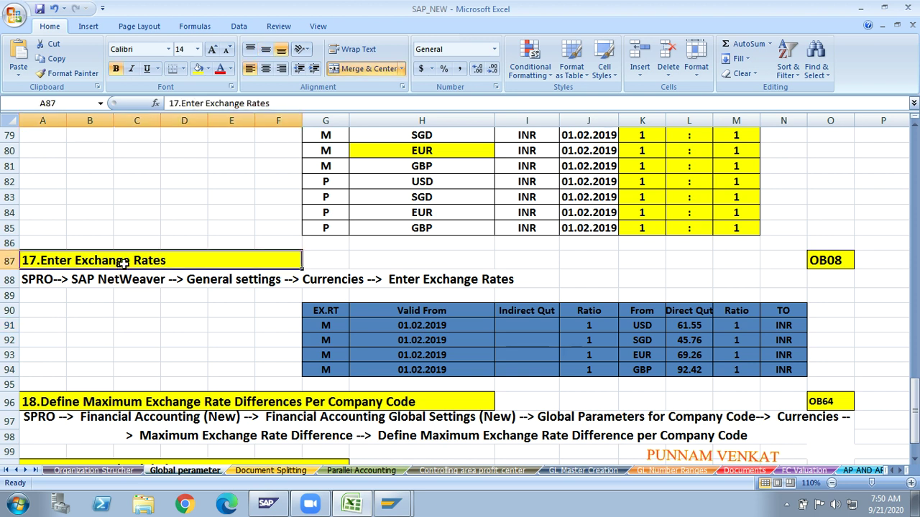
{"action": "left_click", "coordinate": [103, 338]}
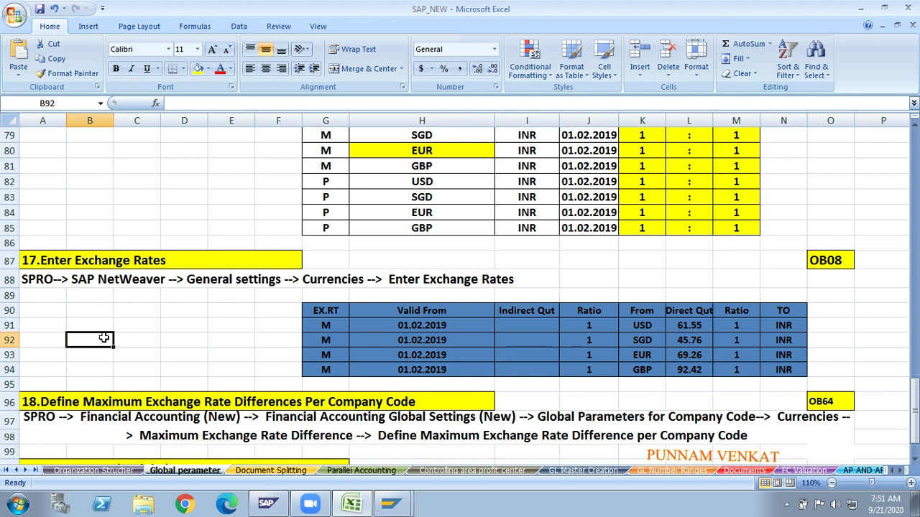
{"action": "left_click", "coordinate": [167, 263]}
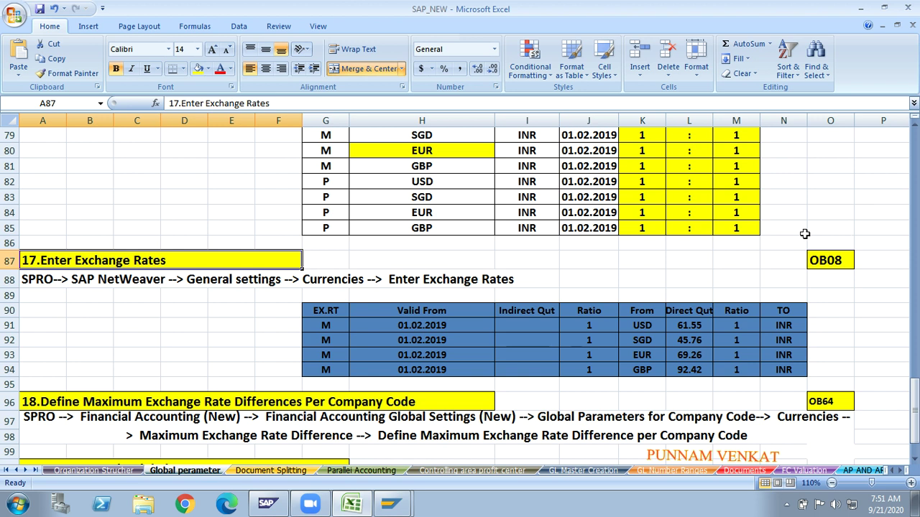
{"action": "left_click", "coordinate": [684, 335]}
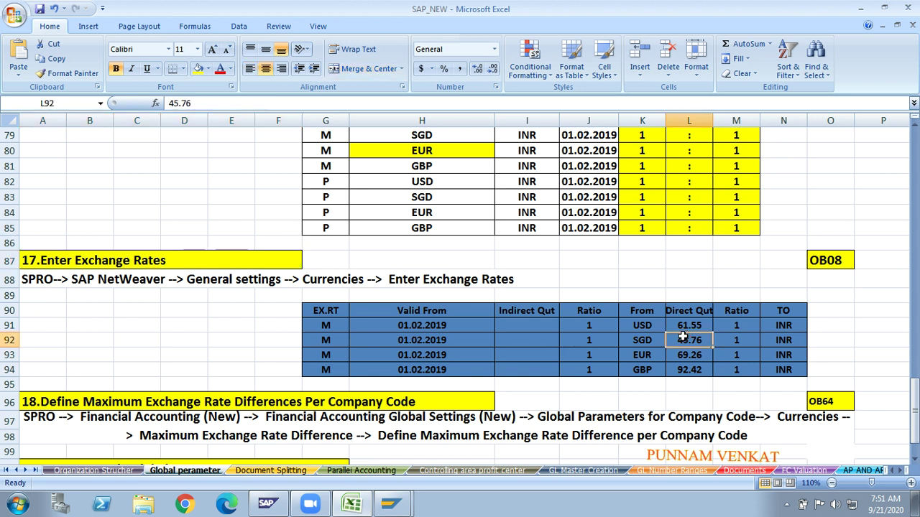
{"action": "left_click", "coordinate": [178, 339]}
{"action": "left_click", "coordinate": [139, 264]}
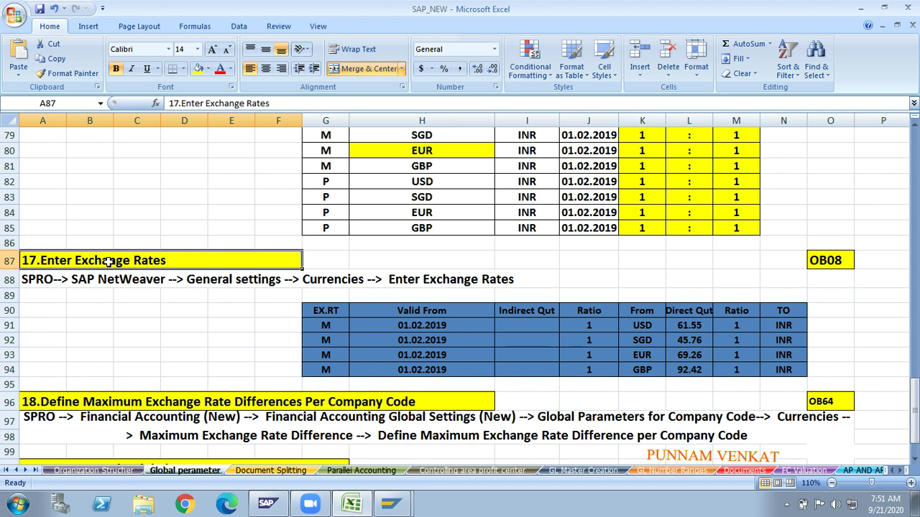
{"action": "left_click", "coordinate": [141, 306]}
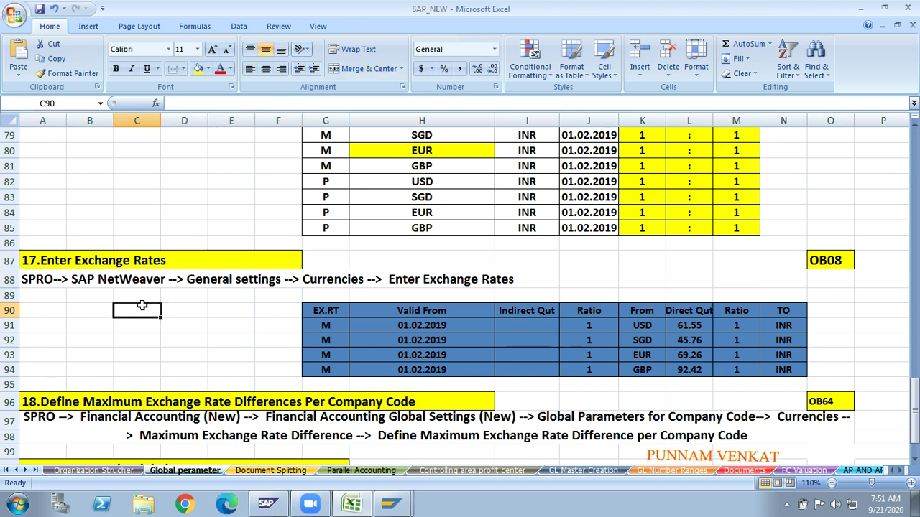
{"action": "left_click", "coordinate": [206, 328]}
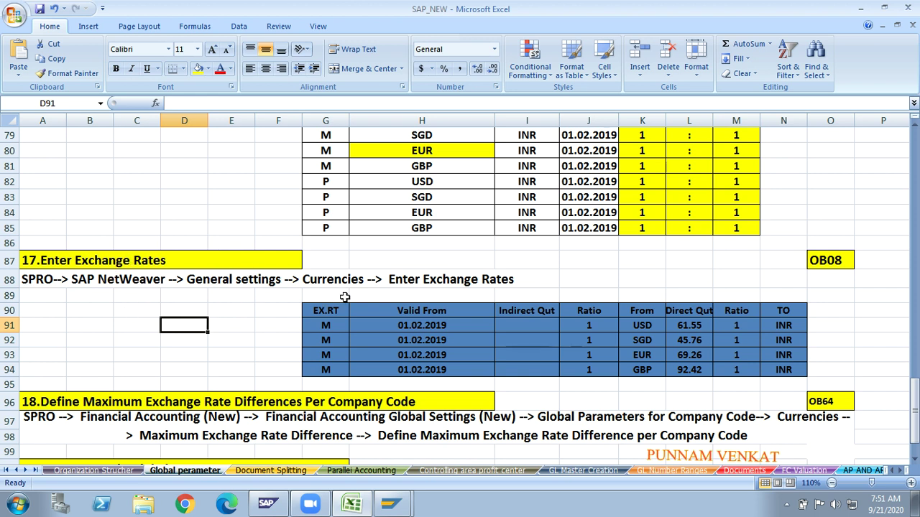
{"action": "left_click", "coordinate": [418, 294]}
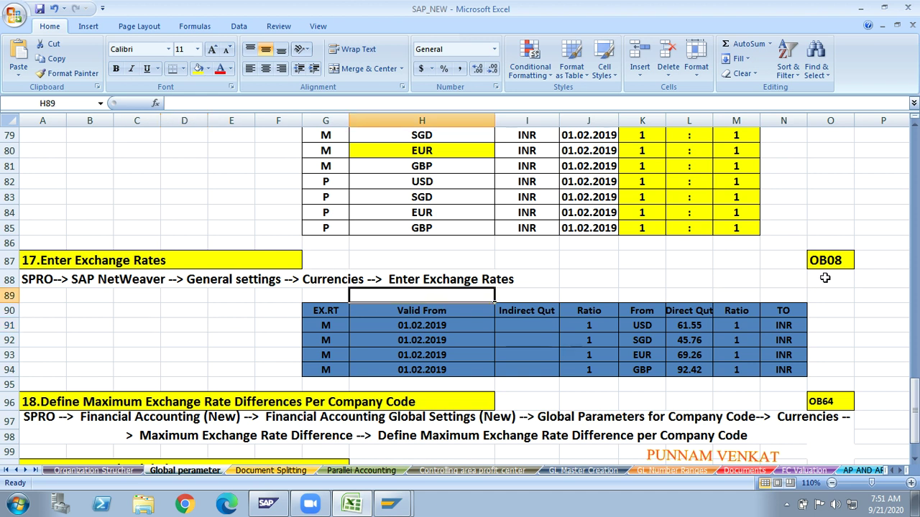
{"action": "left_click", "coordinate": [825, 278]}
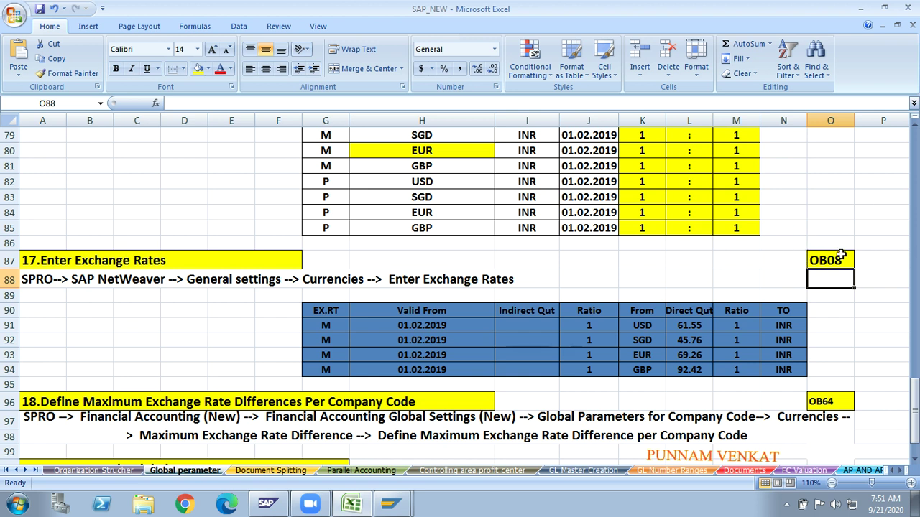
- Switch to SAP, open Enter Exchange Rates under SAP NetWeaver, General settings, Currencies, and start new entries
{"action": "key", "text": "alt+Tab"}
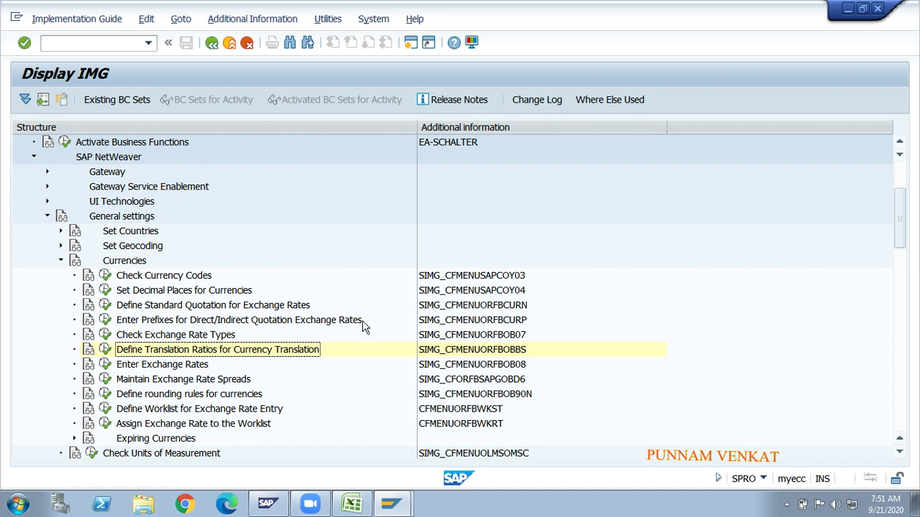
{"action": "left_click", "coordinate": [103, 158]}
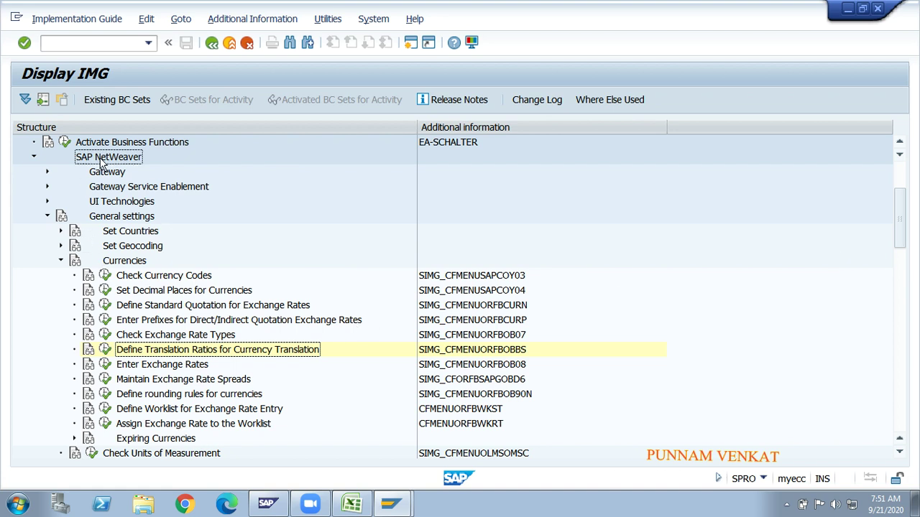
{"action": "left_click", "coordinate": [109, 216]}
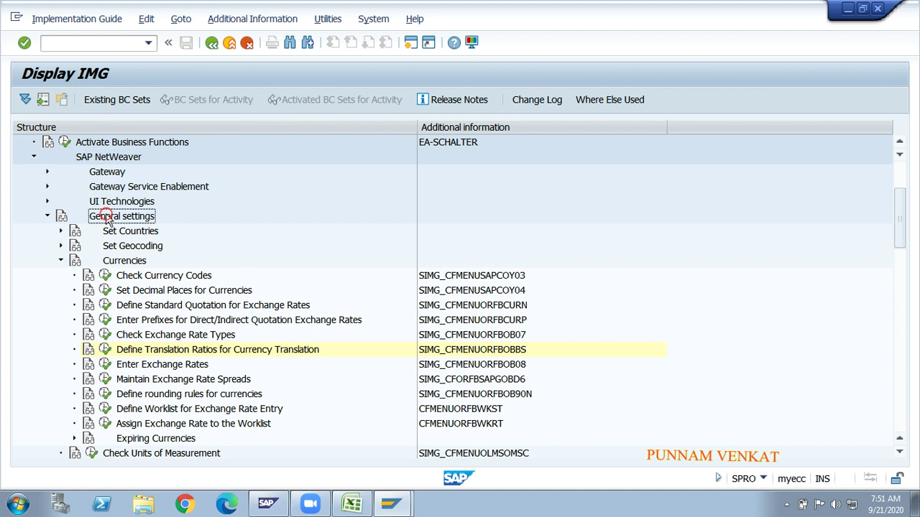
{"action": "left_click", "coordinate": [124, 263]}
{"action": "left_click", "coordinate": [141, 366]}
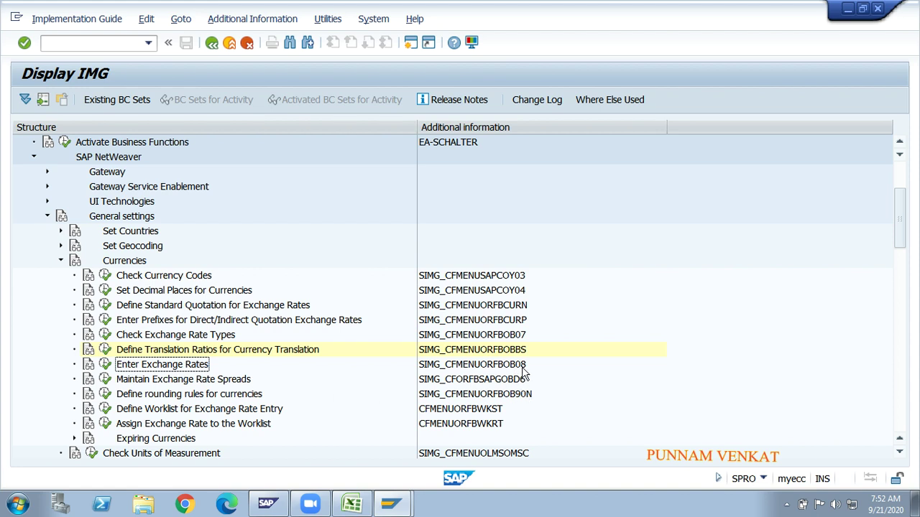
{"action": "left_click", "coordinate": [105, 366]}
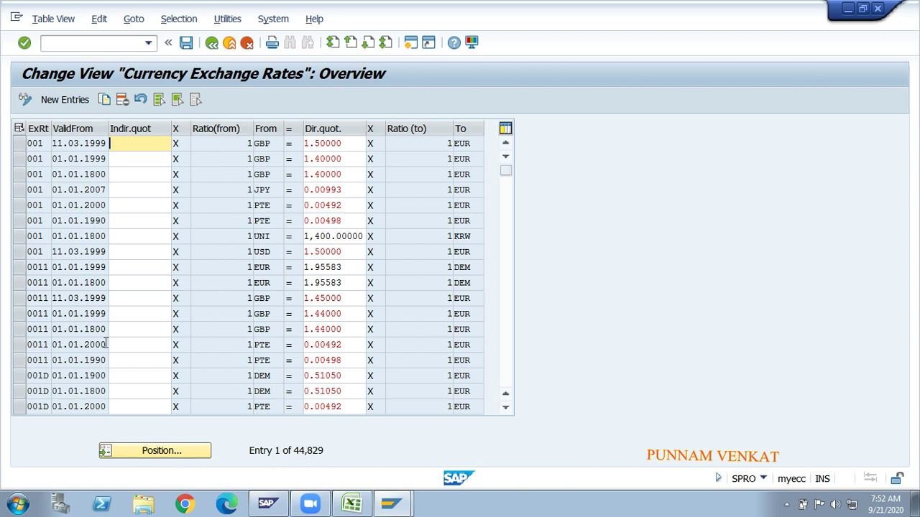
{"action": "left_click", "coordinate": [66, 100]}
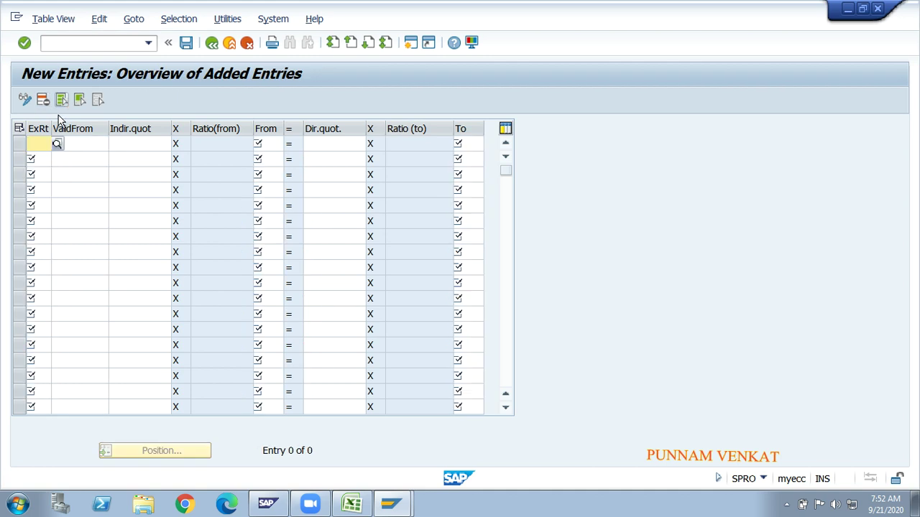
- Check the workbook's exchange rate table, then set the first new entry to rate type M, valid from 21.09.2020
{"action": "key", "text": "alt+Tab"}
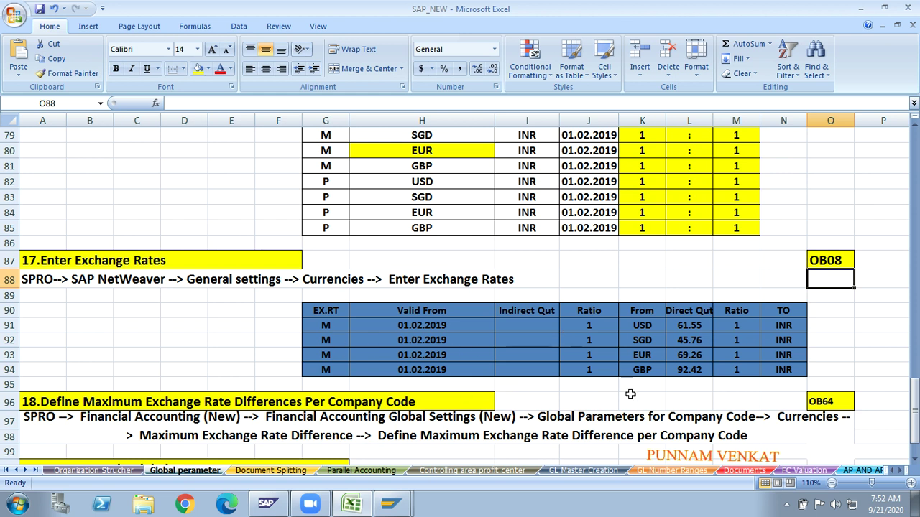
{"action": "key", "text": "alt+Tab"}
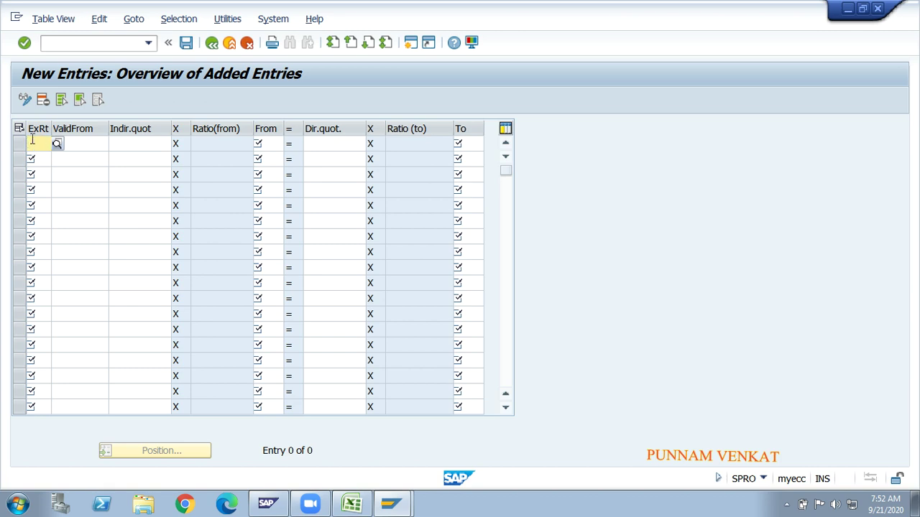
{"action": "type", "text": "M"}
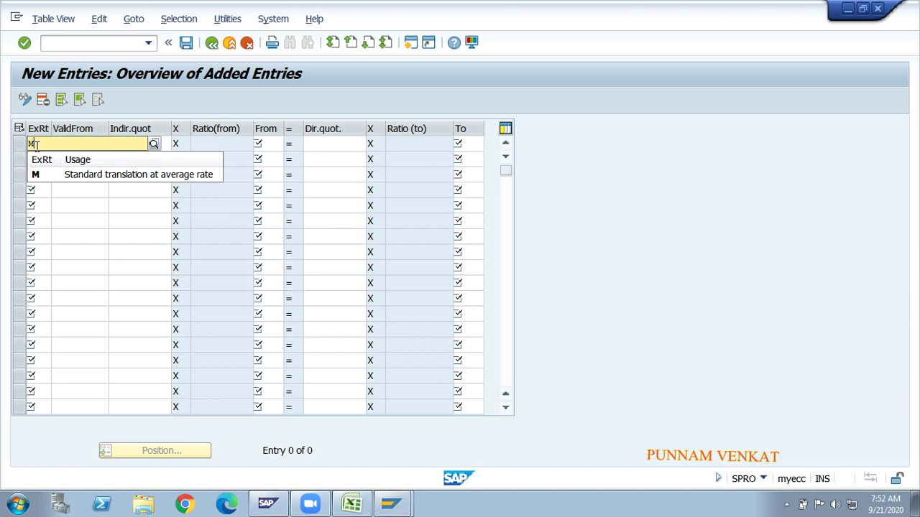
{"action": "left_click", "coordinate": [46, 177]}
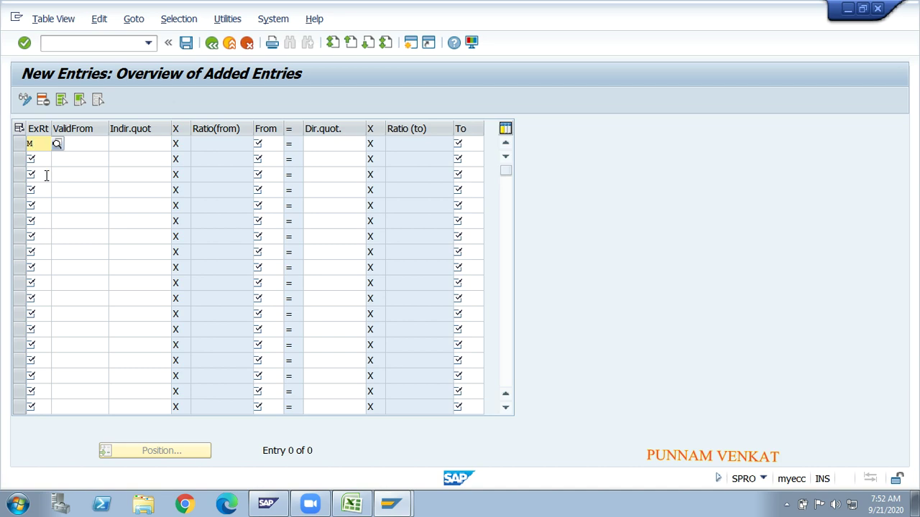
{"action": "left_click", "coordinate": [73, 141]}
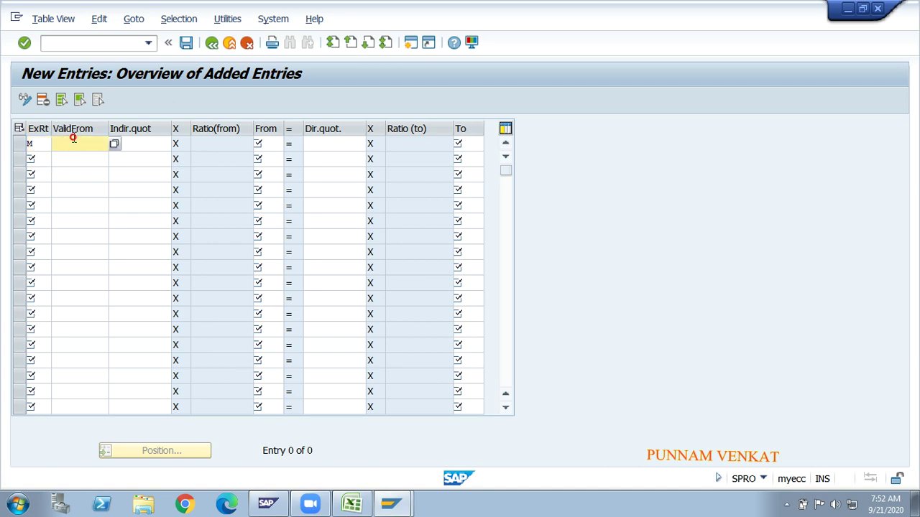
{"action": "left_click", "coordinate": [113, 144]}
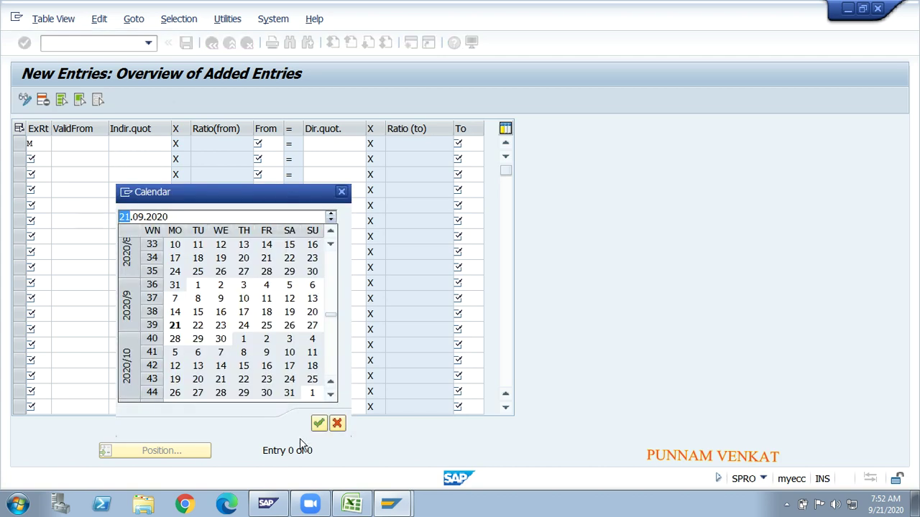
{"action": "left_click", "coordinate": [318, 423]}
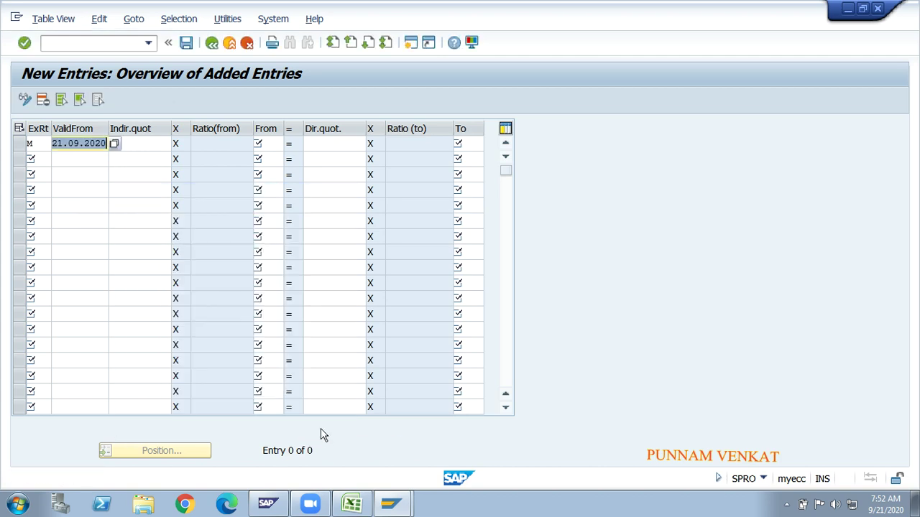
- Complete the first entry with source currency USD, direct quotation 70 and target currency INR
{"action": "left_click", "coordinate": [273, 146]}
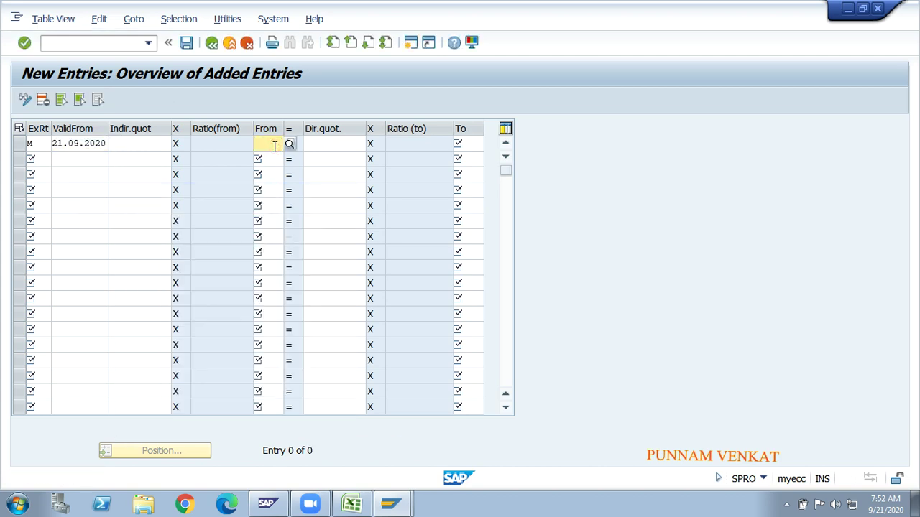
{"action": "type", "text": "USD"}
{"action": "key", "text": "Tab"}
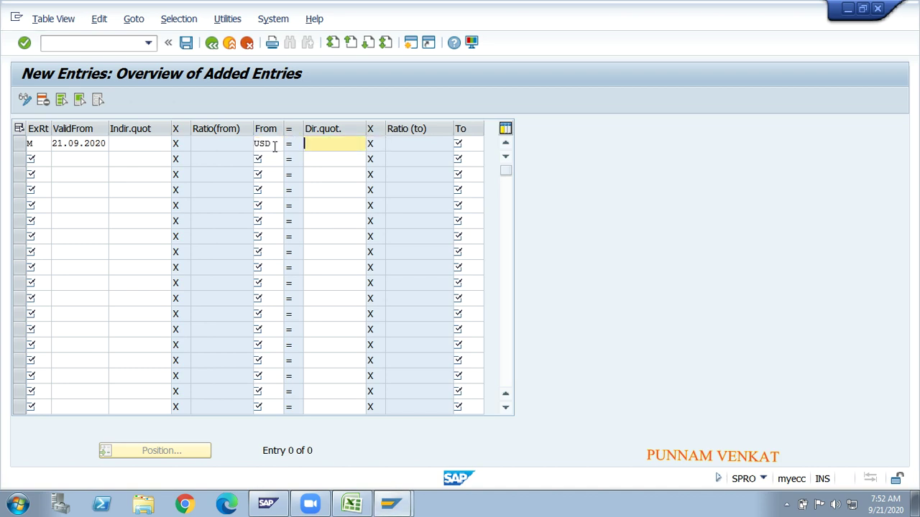
{"action": "key", "text": "Tab"}
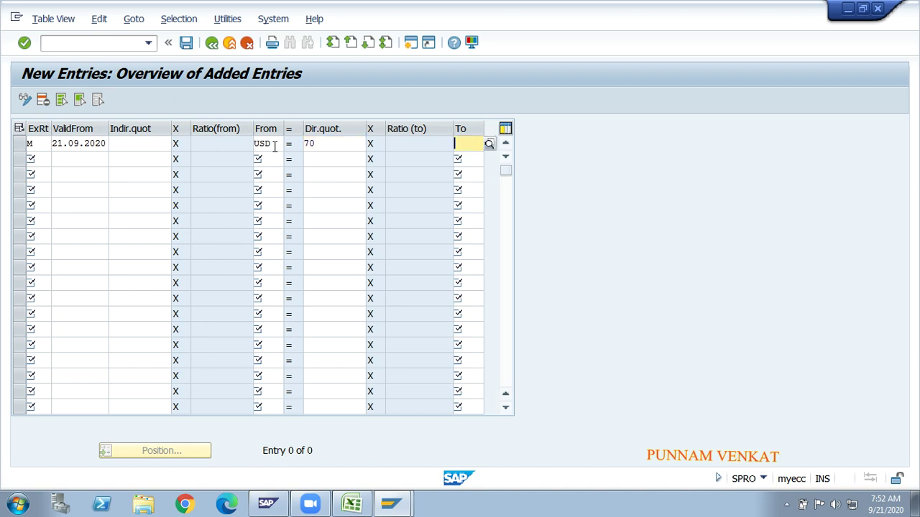
{"action": "type", "text": "IN"}
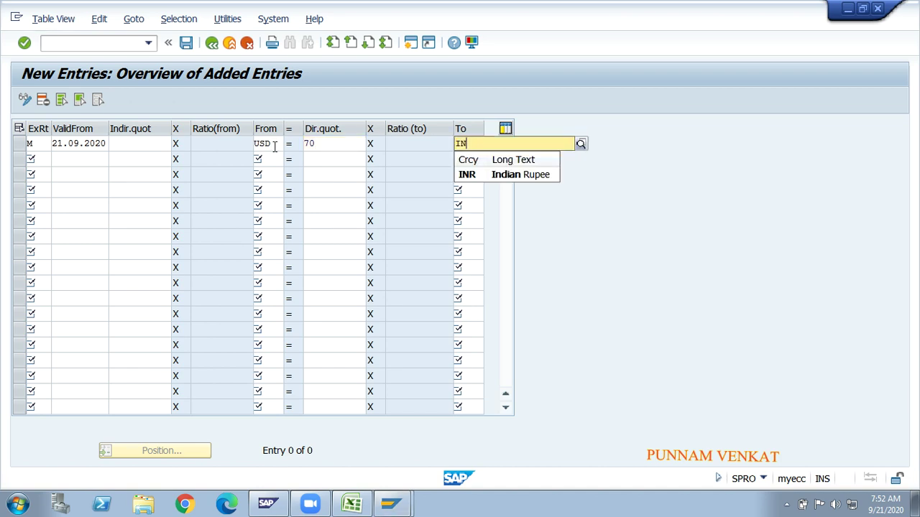
{"action": "left_click", "coordinate": [472, 179]}
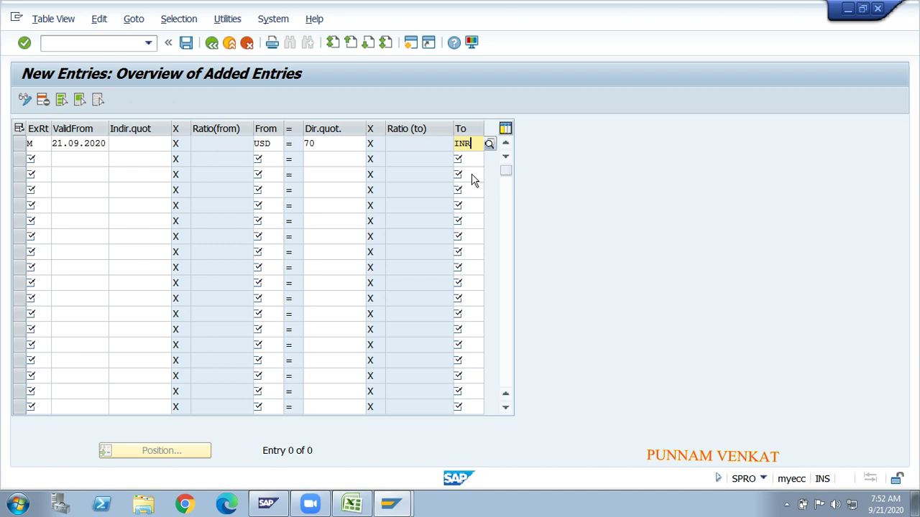
- Confirm the USD to INR entry and check its source currency, direct quotation and target currency
{"action": "key", "text": "Return"}
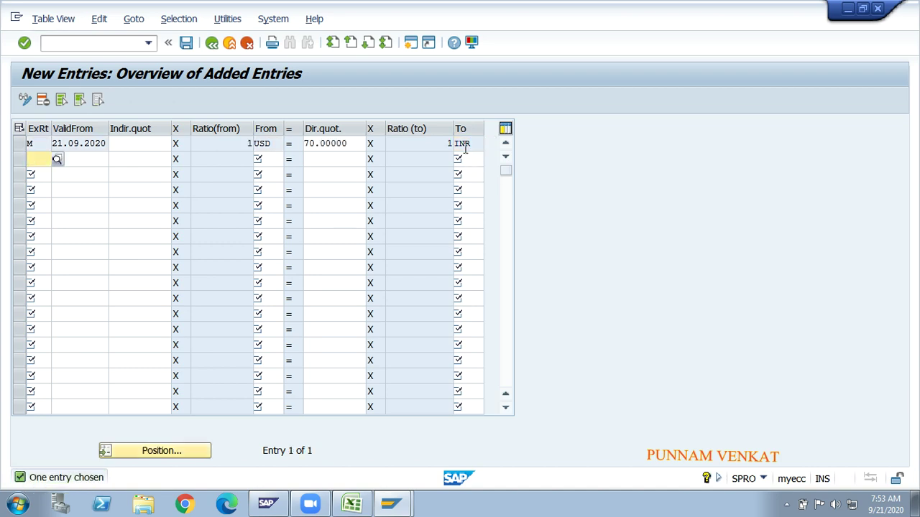
{"action": "left_click", "coordinate": [266, 145]}
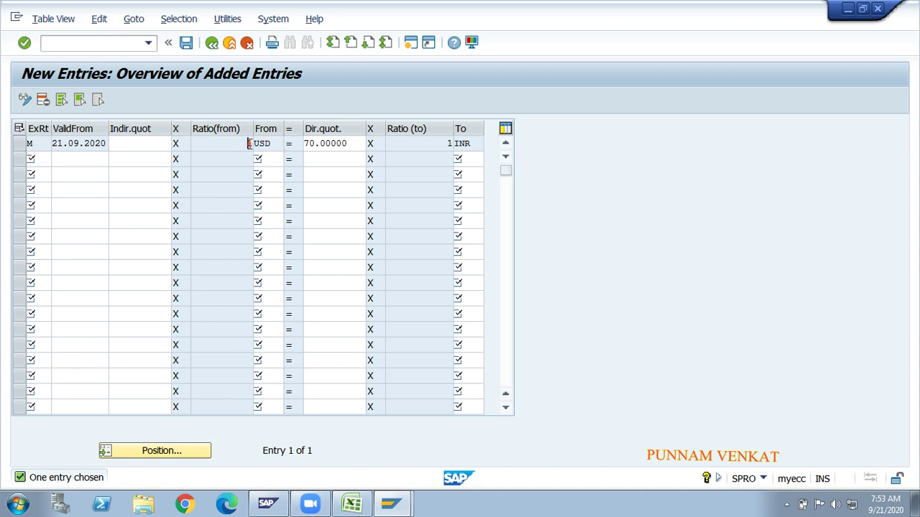
{"action": "left_click", "coordinate": [314, 146]}
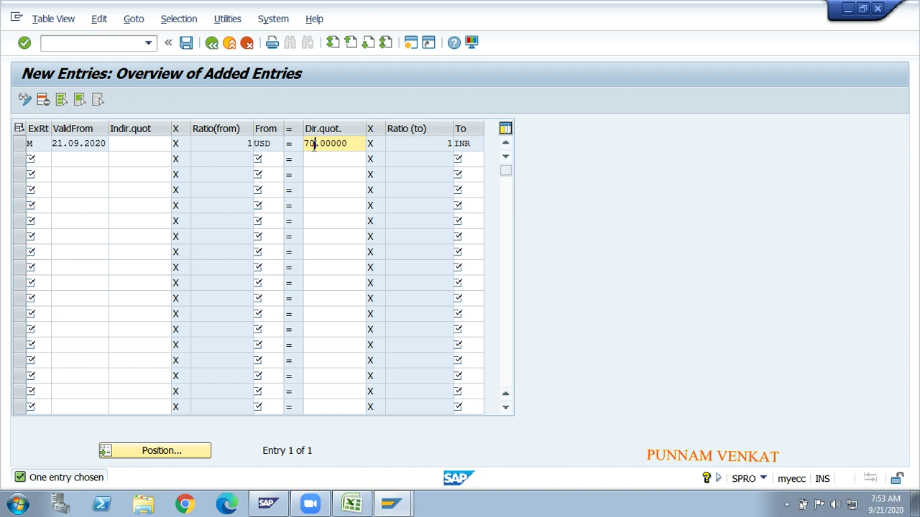
{"action": "left_click", "coordinate": [464, 147]}
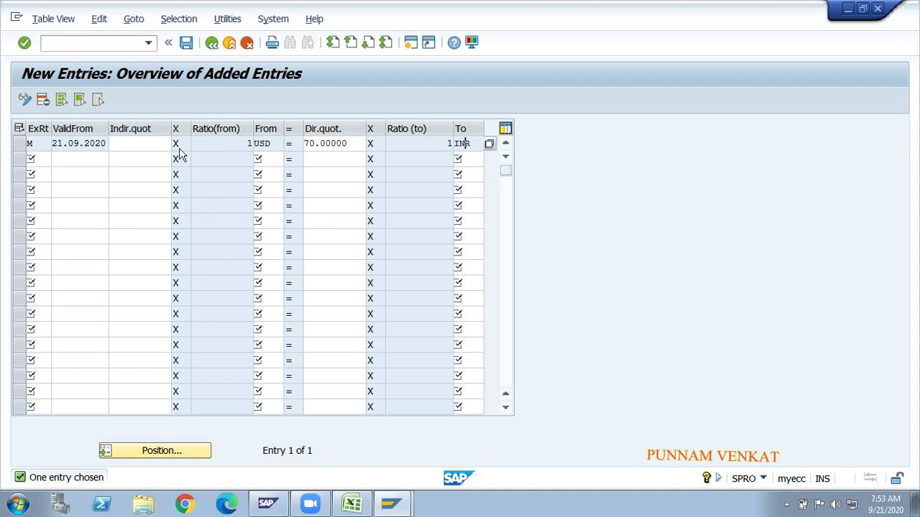
- Start the second exchange rate entry with rate type M, valid from 21.09.2020
{"action": "left_click", "coordinate": [42, 159]}
{"action": "type", "text": "M"}
{"action": "key", "text": "Tab"}
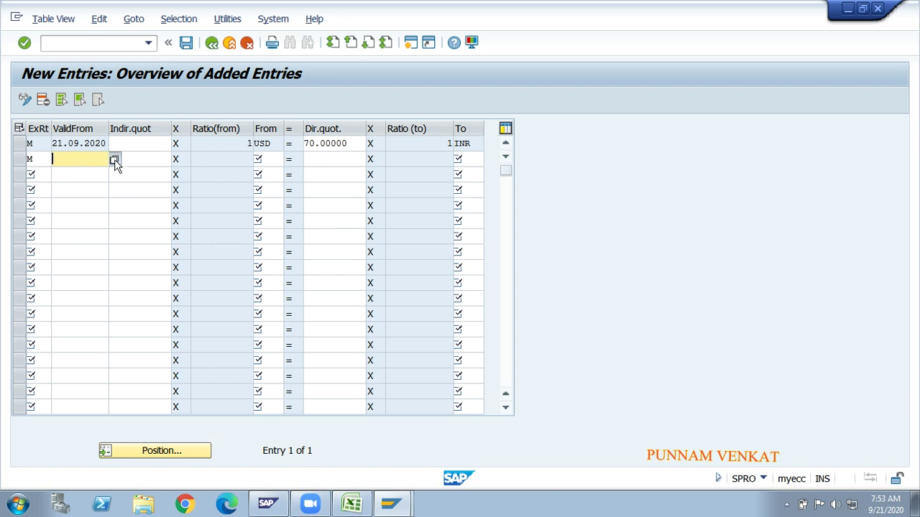
{"action": "left_click", "coordinate": [114, 160]}
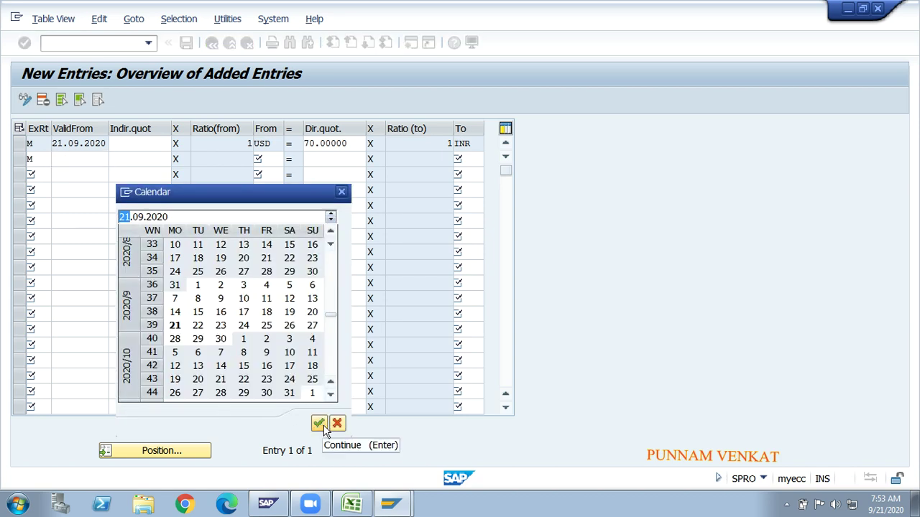
{"action": "left_click", "coordinate": [321, 424]}
{"action": "key", "text": "Tab"}
{"action": "key", "text": "Tab"}
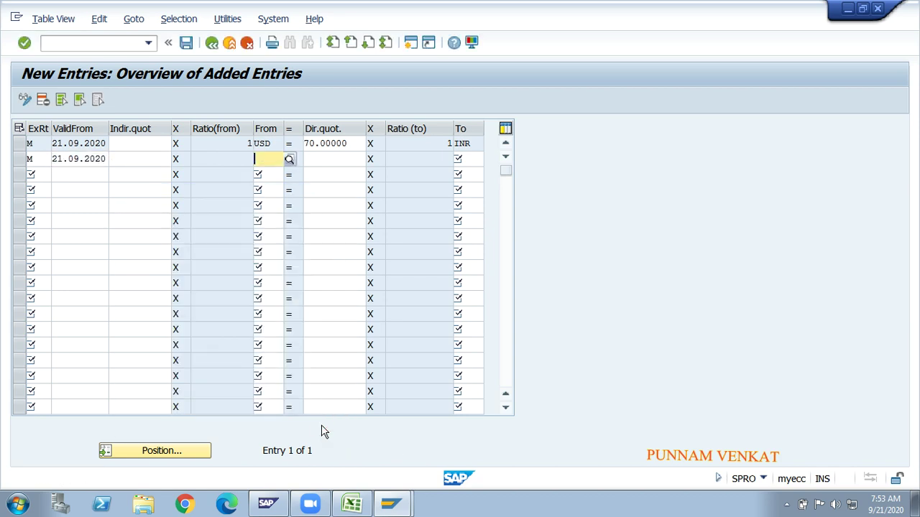
- Complete the second entry with source currency SGD, direct quotation 48 and target currency INR
{"action": "type", "text": "SGD"}
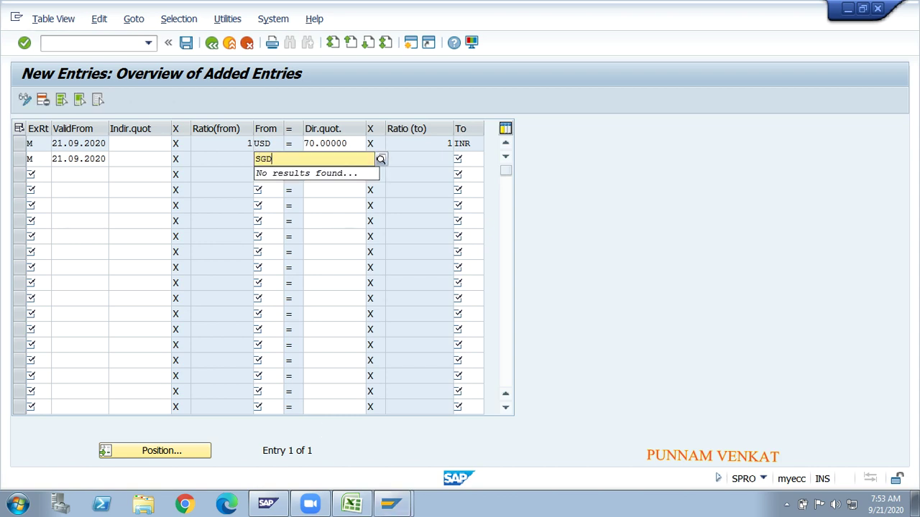
{"action": "key", "text": "Tab"}
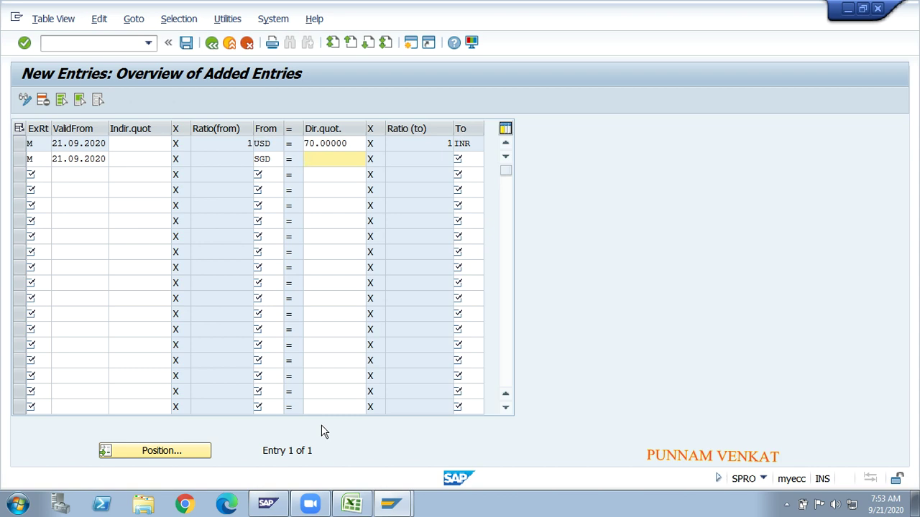
{"action": "left_click", "coordinate": [319, 166]}
{"action": "key", "text": "Tab"}
{"action": "type", "text": "INR"}
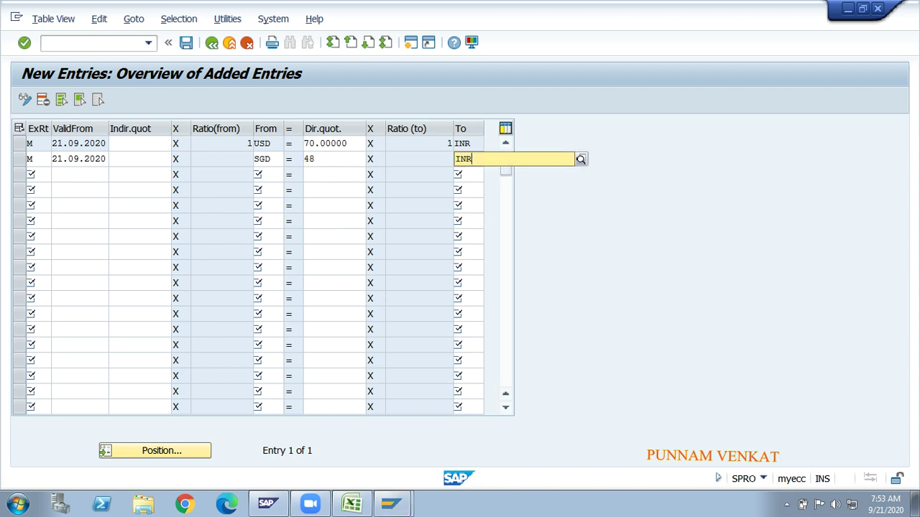
{"action": "key", "text": "Return"}
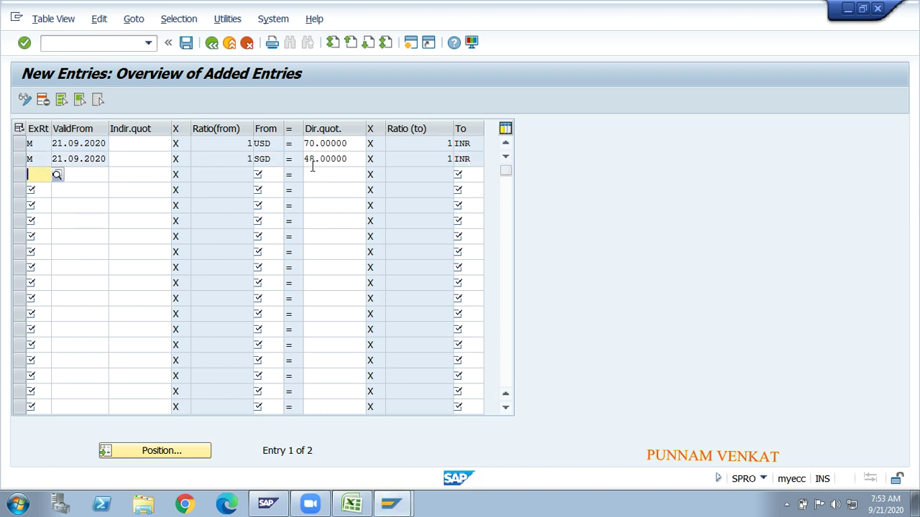
- Start the third exchange rate entry with rate type M, valid from 21.09.2020
{"action": "type", "text": "M"}
{"action": "key", "text": "Tab"}
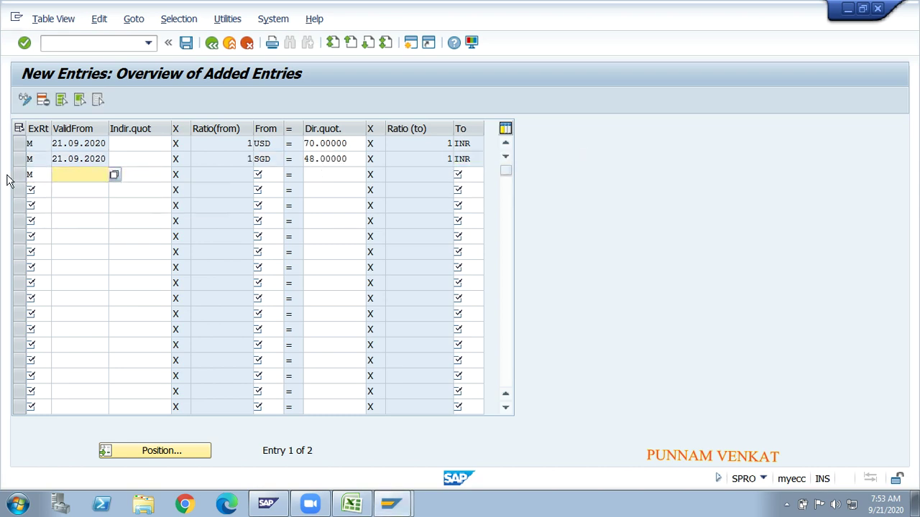
{"action": "left_click", "coordinate": [113, 176]}
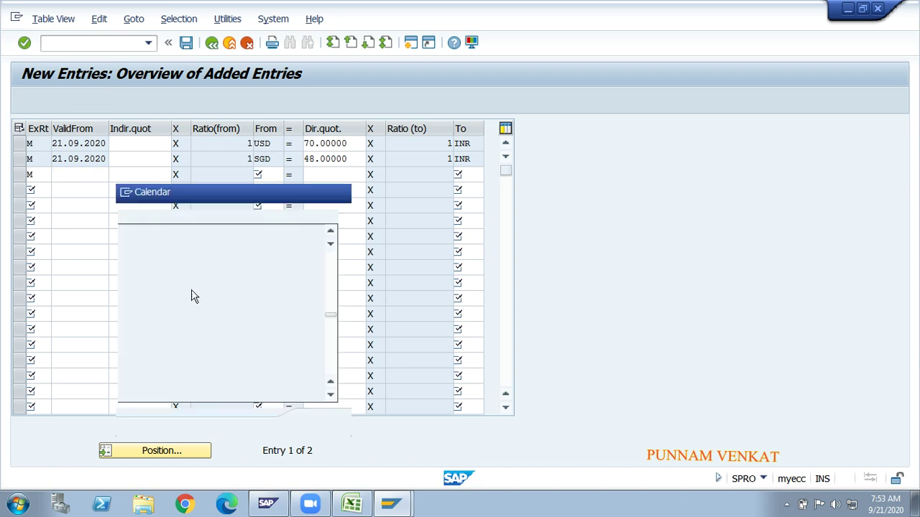
{"action": "left_click", "coordinate": [319, 423]}
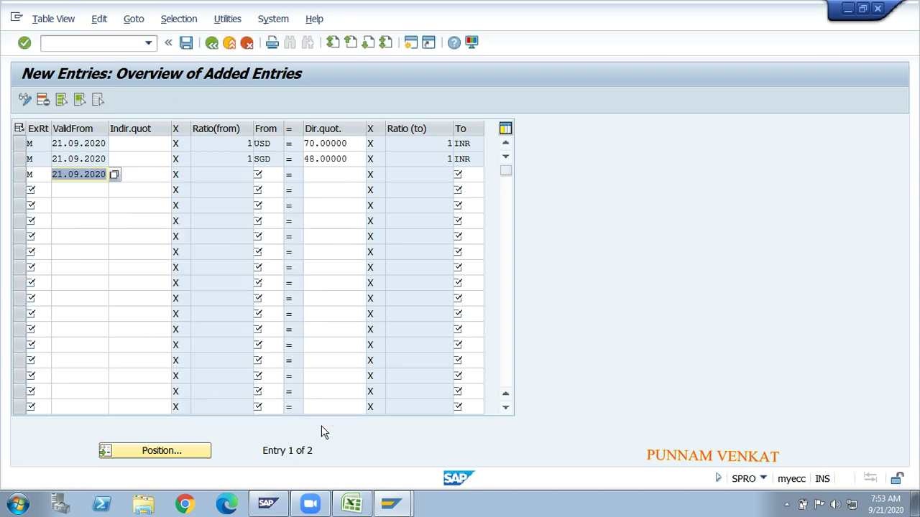
{"action": "key", "text": "Tab"}
{"action": "key", "text": "Tab"}
- Complete the third entry with source currency GBP, direct quotation 90 and target currency INR
{"action": "type", "text": "GP"}
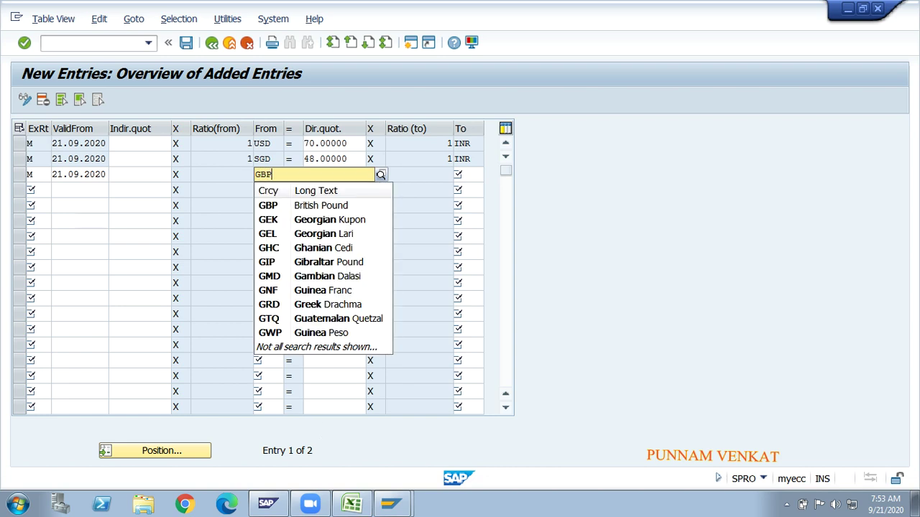
{"action": "left_click", "coordinate": [293, 207]}
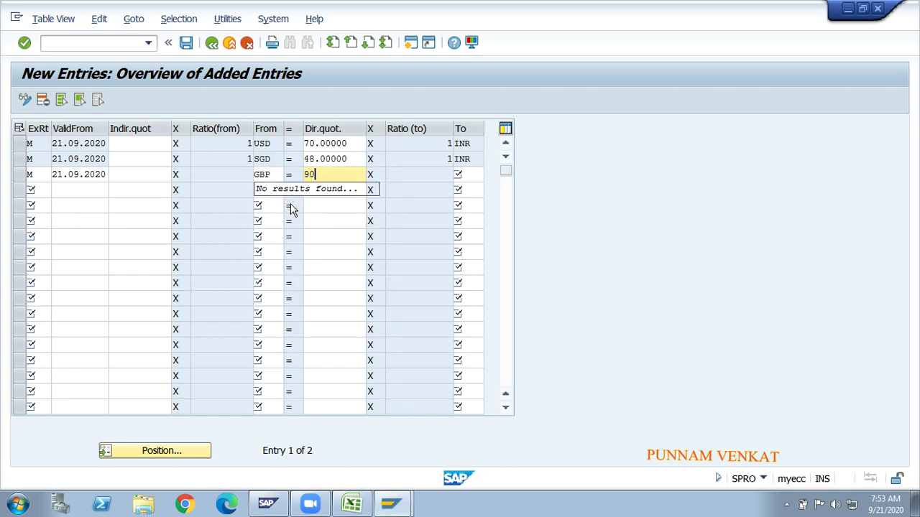
{"action": "key", "text": "Tab"}
{"action": "type", "text": "INR"}
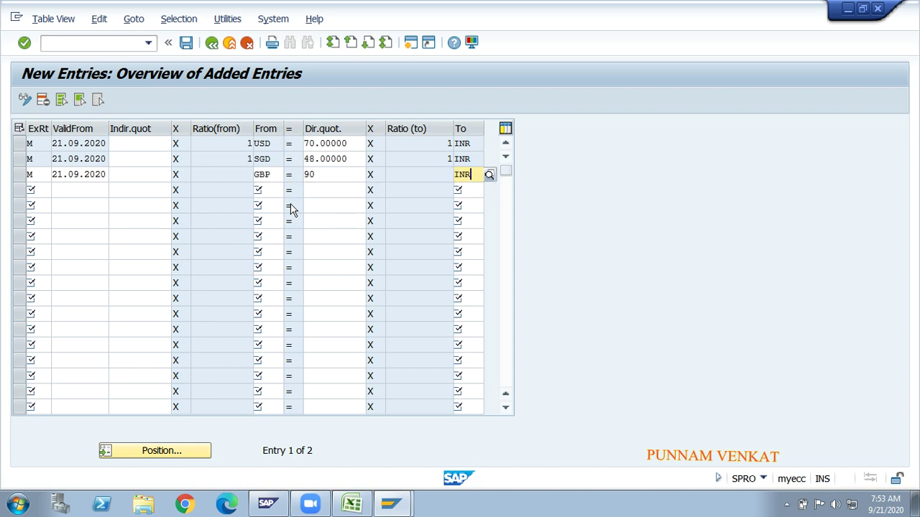
{"action": "key", "text": "Return"}
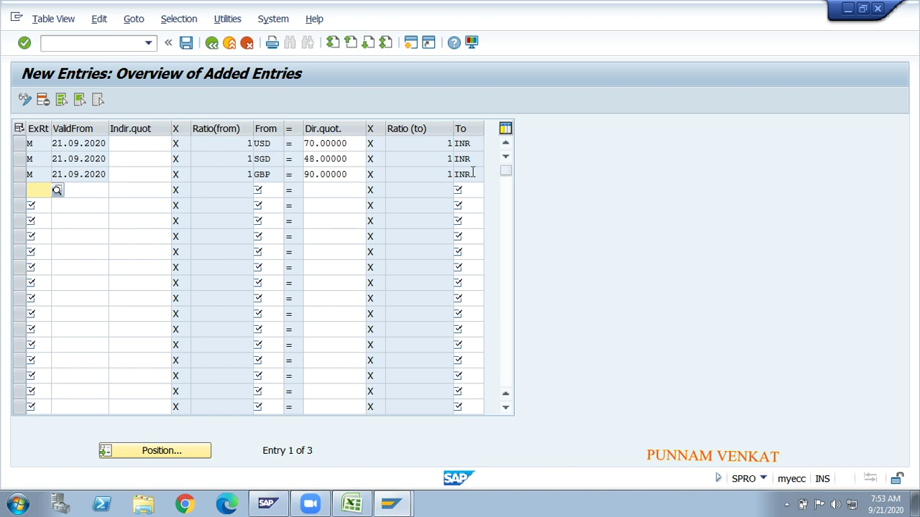
- Review the GBP, SGD and USD entries, comparing each source currency with its direct quotation in INR
{"action": "left_click", "coordinate": [265, 174]}
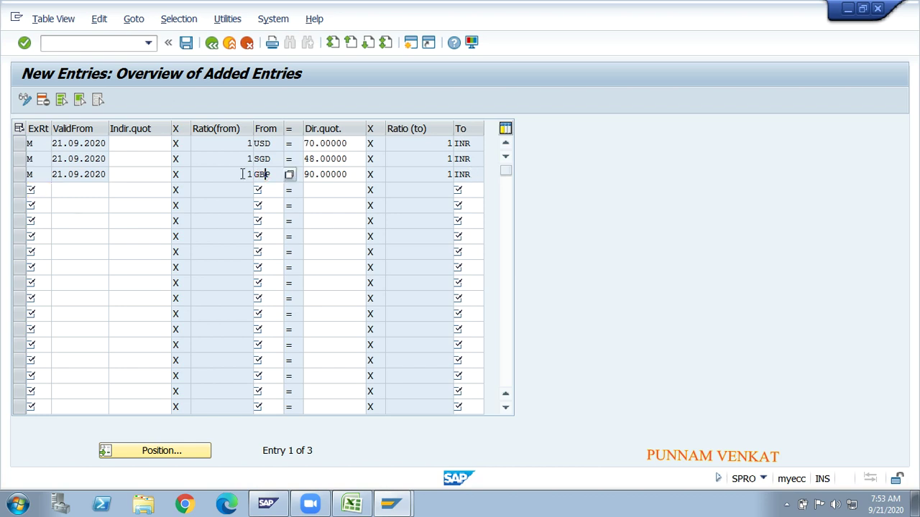
{"action": "left_click", "coordinate": [242, 174]}
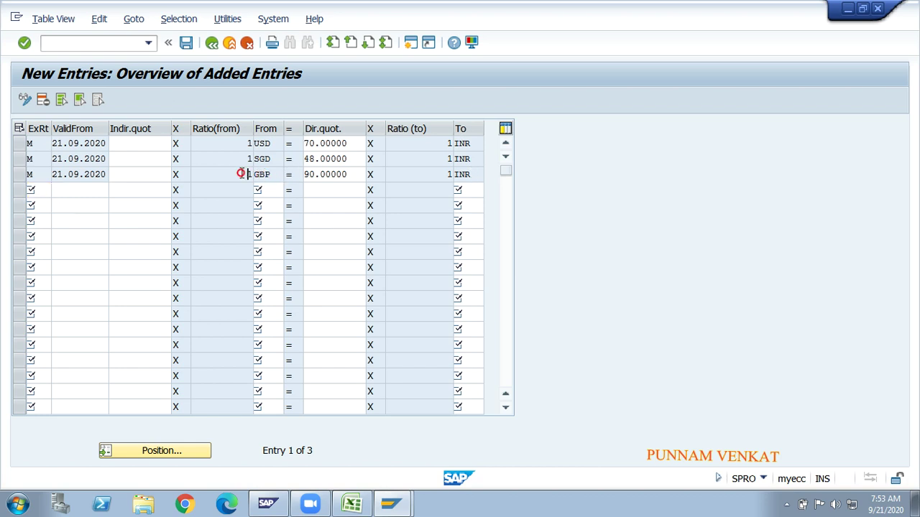
{"action": "left_click", "coordinate": [312, 174]}
{"action": "left_click", "coordinate": [471, 174]}
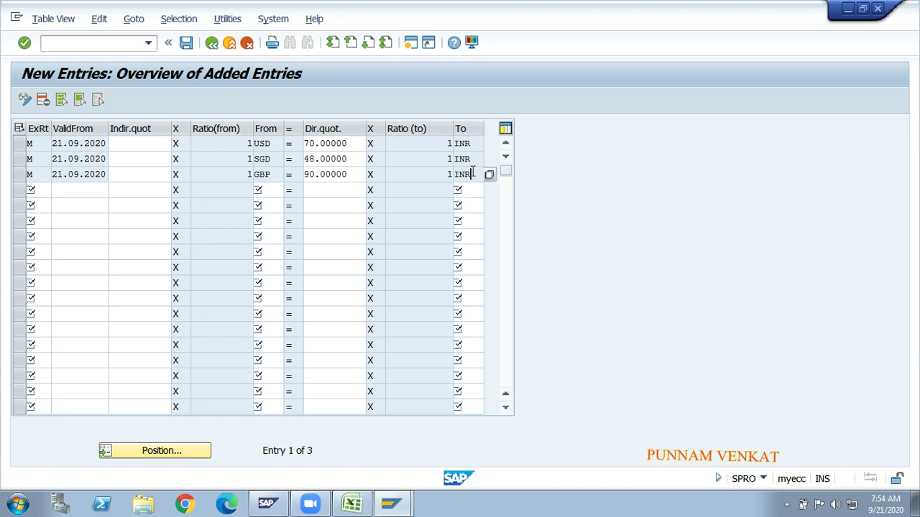
{"action": "left_click", "coordinate": [263, 159]}
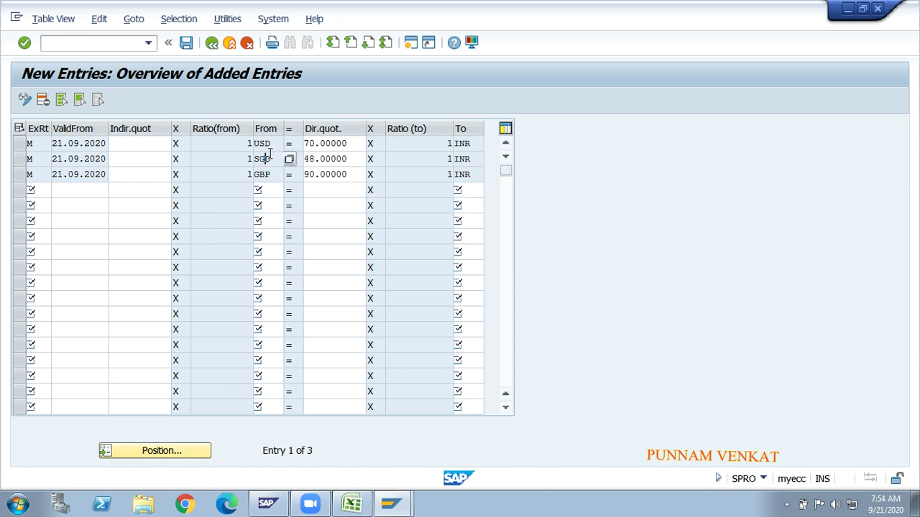
{"action": "left_click", "coordinate": [328, 158]}
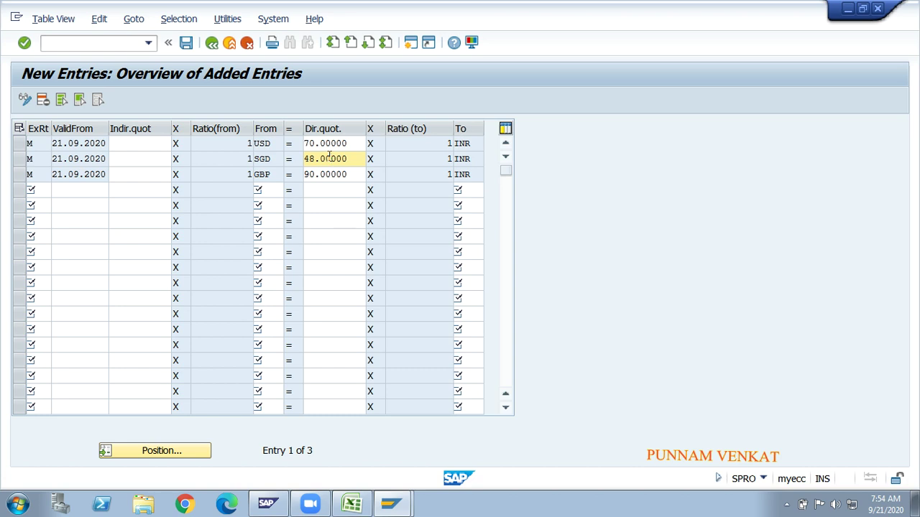
{"action": "left_click", "coordinate": [265, 144]}
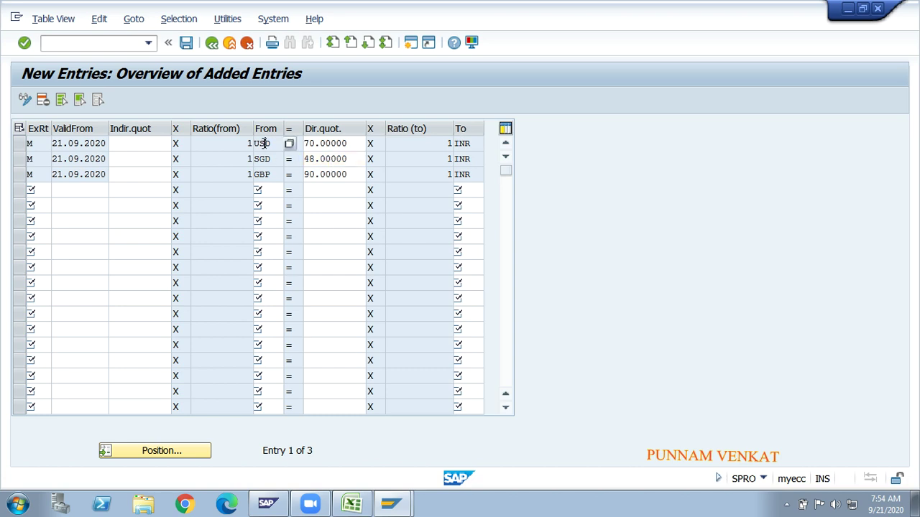
{"action": "left_click", "coordinate": [327, 144]}
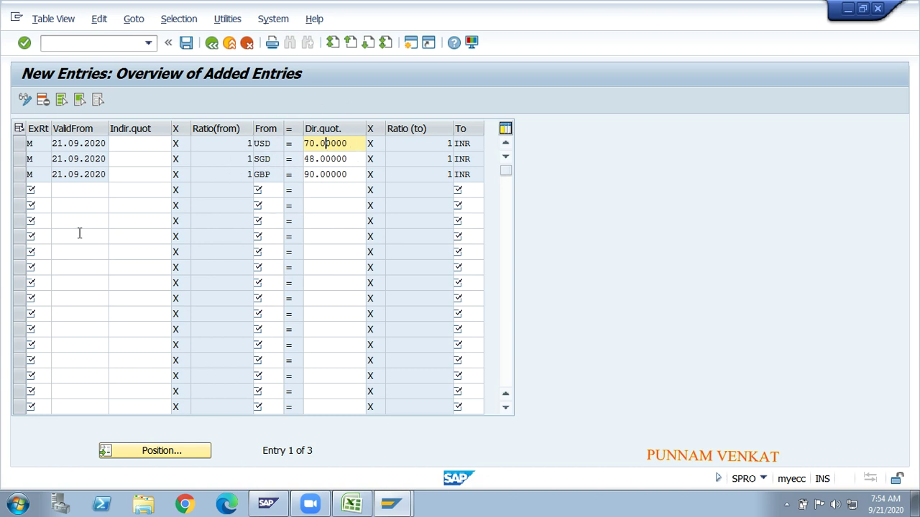
- Start the fourth exchange rate entry with rate type M, valid from 21.09.2020
{"action": "left_click", "coordinate": [41, 191]}
{"action": "type", "text": "M"}
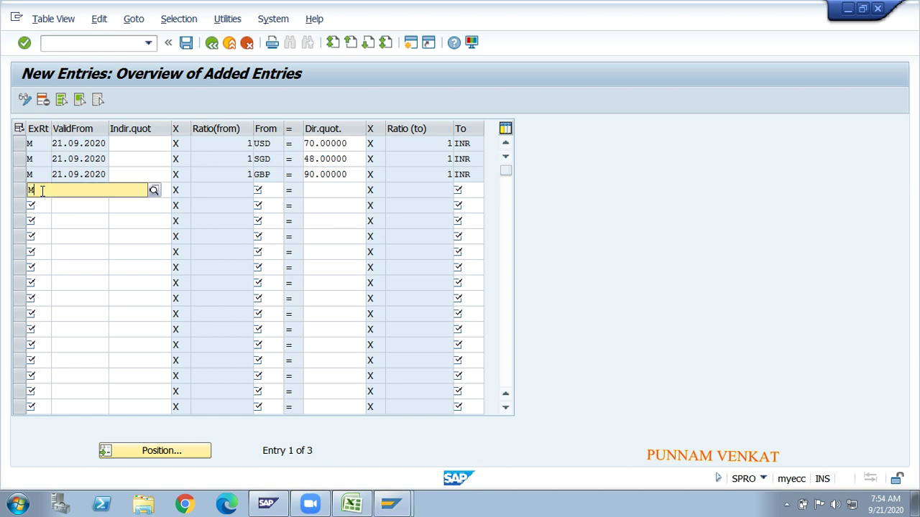
{"action": "key", "text": "Tab"}
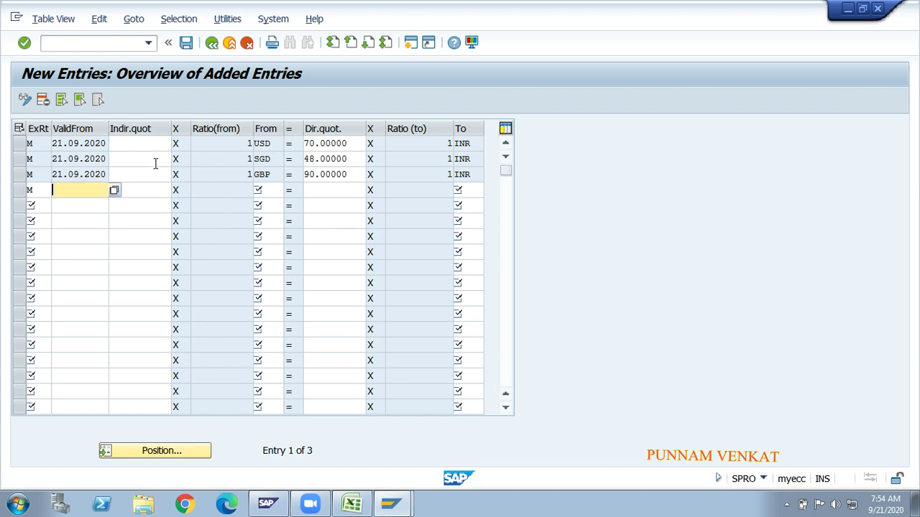
{"action": "left_click", "coordinate": [112, 191]}
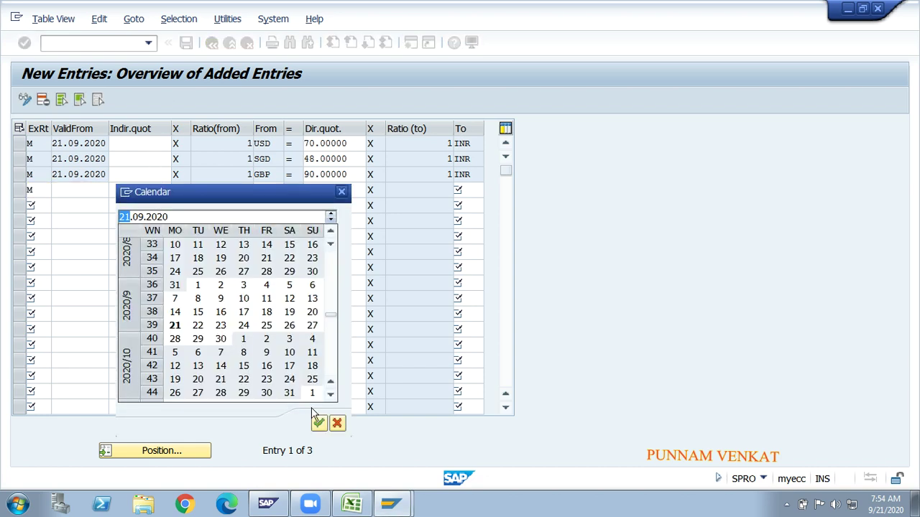
{"action": "left_click", "coordinate": [318, 424]}
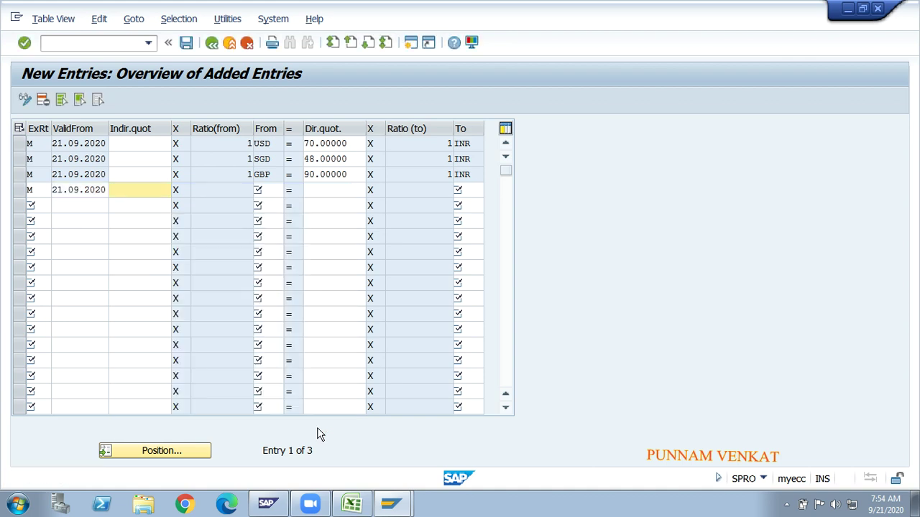
- Complete the fourth entry with source currency EUR, direct quotation 50 and target currency INR
{"action": "type", "text": "EUR"}
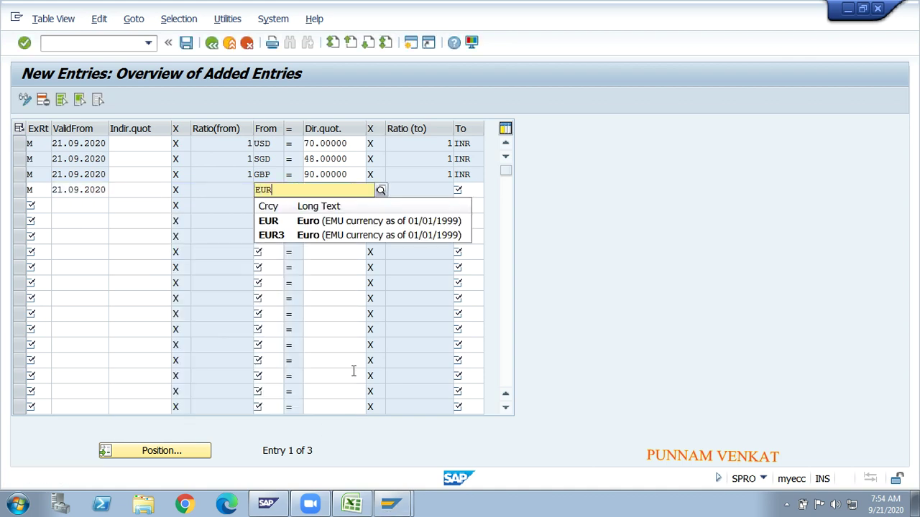
{"action": "left_click", "coordinate": [291, 221]}
{"action": "key", "text": "Tab"}
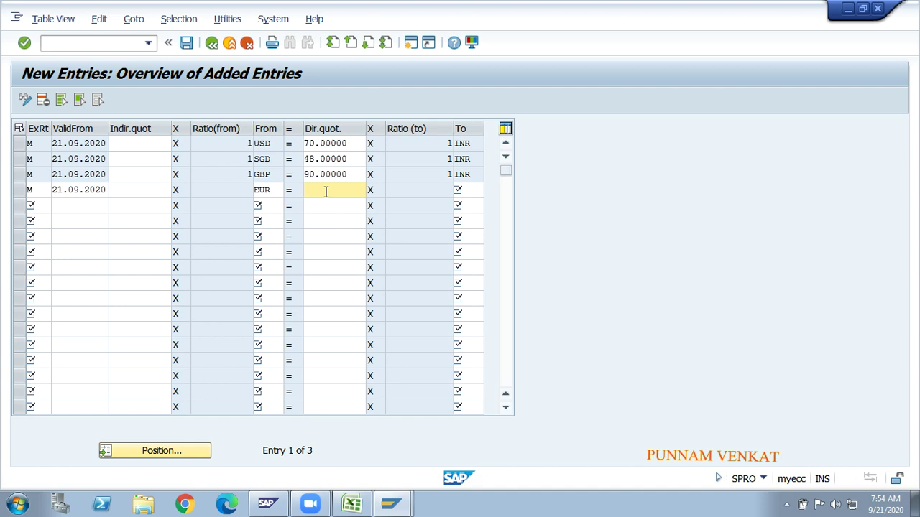
{"action": "type", "text": "50"}
{"action": "key", "text": "Tab"}
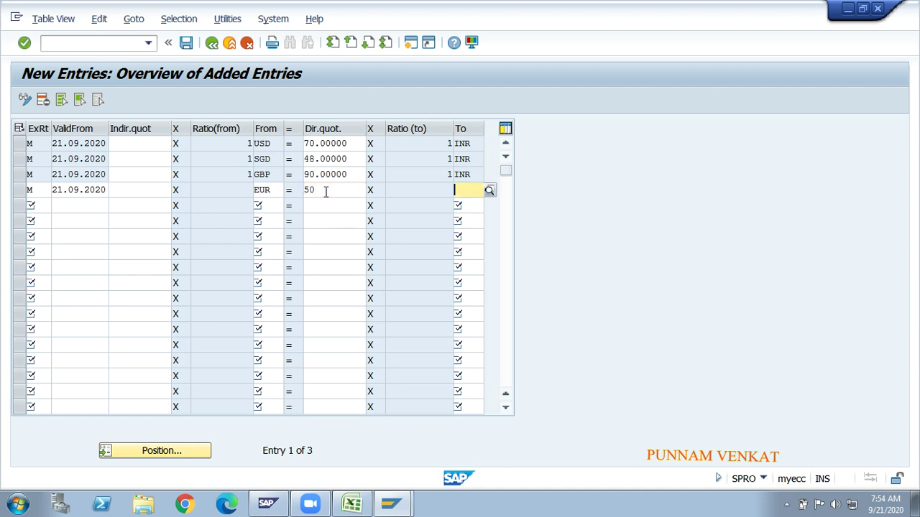
{"action": "type", "text": "INR"}
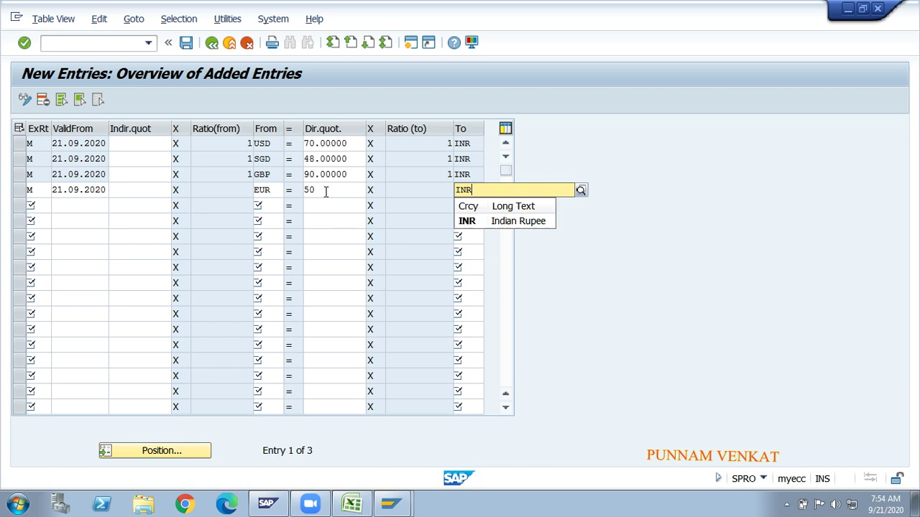
{"action": "key", "text": "Return"}
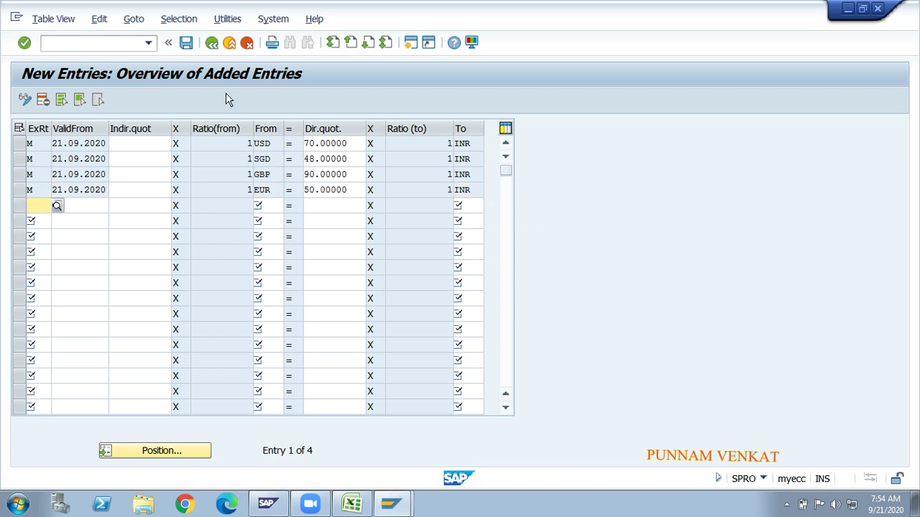
- Save the new exchange rates to the proposed customizing request and leave the exchange rate table
{"action": "left_click", "coordinate": [185, 44]}
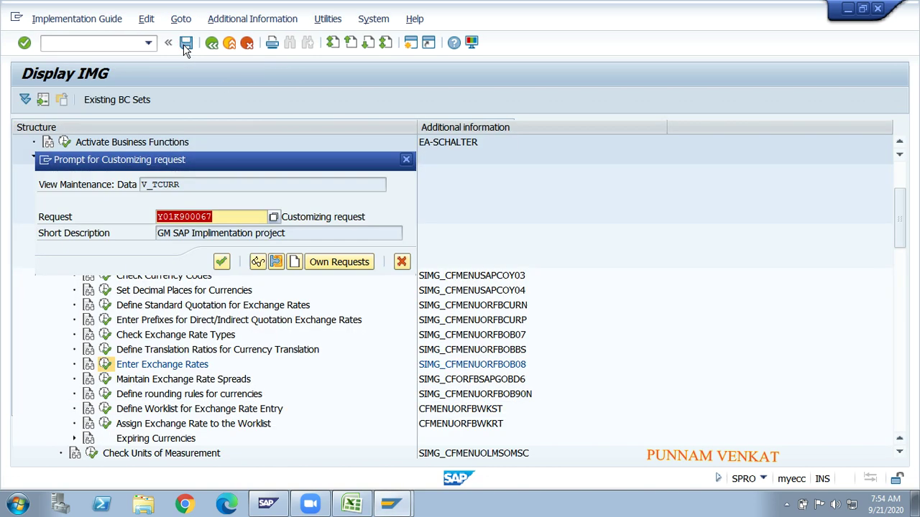
{"action": "left_click", "coordinate": [224, 261]}
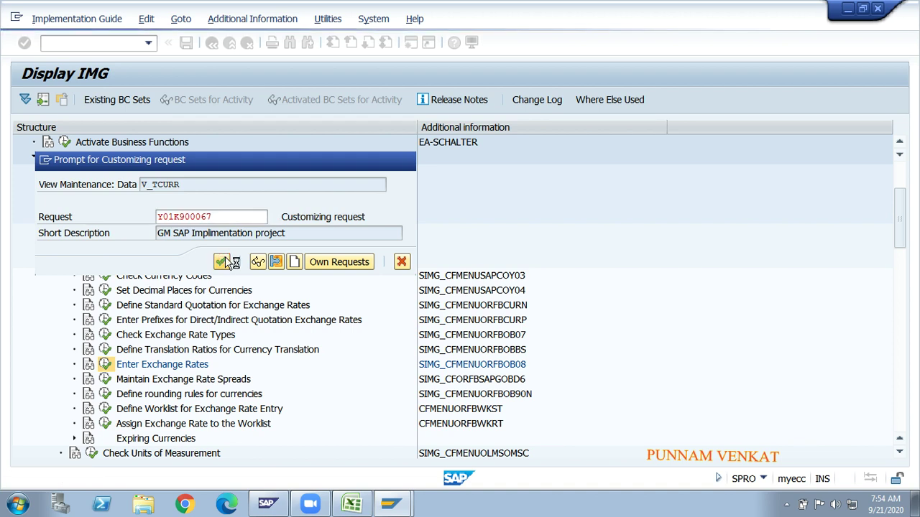
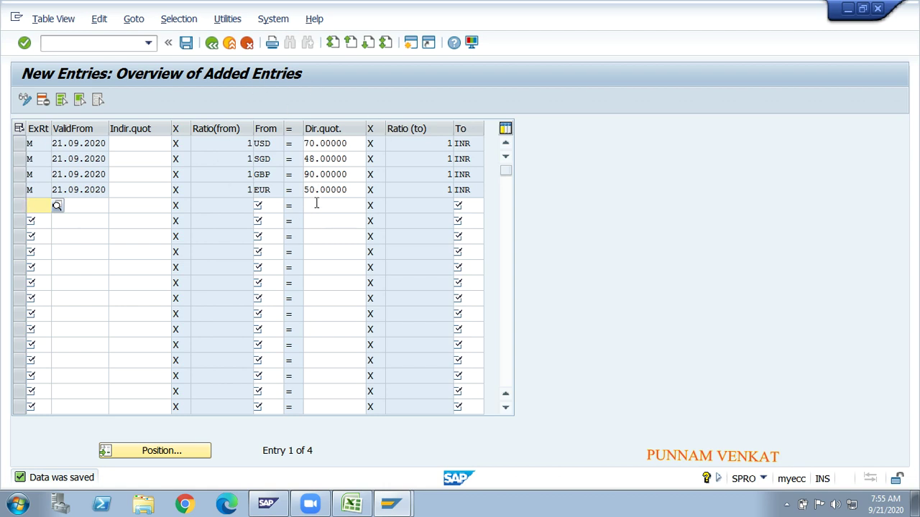
{"action": "left_click", "coordinate": [185, 44]}
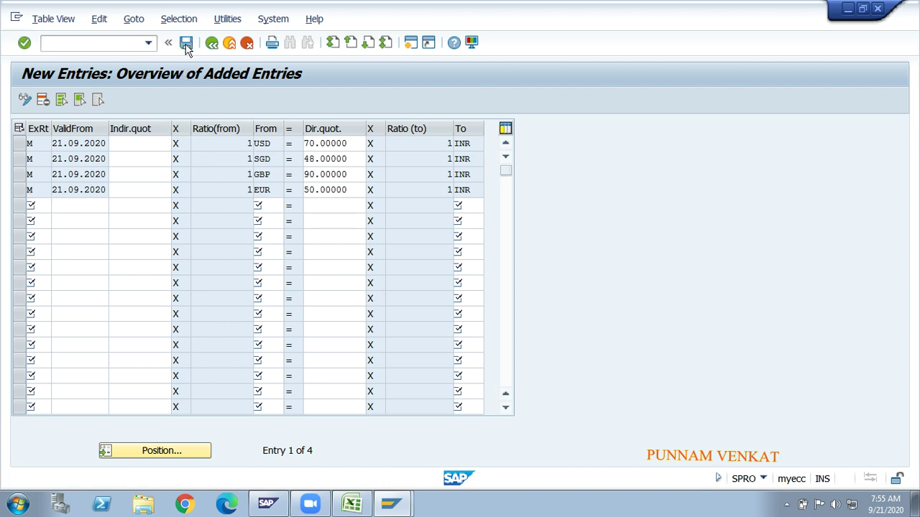
{"action": "left_click", "coordinate": [212, 43]}
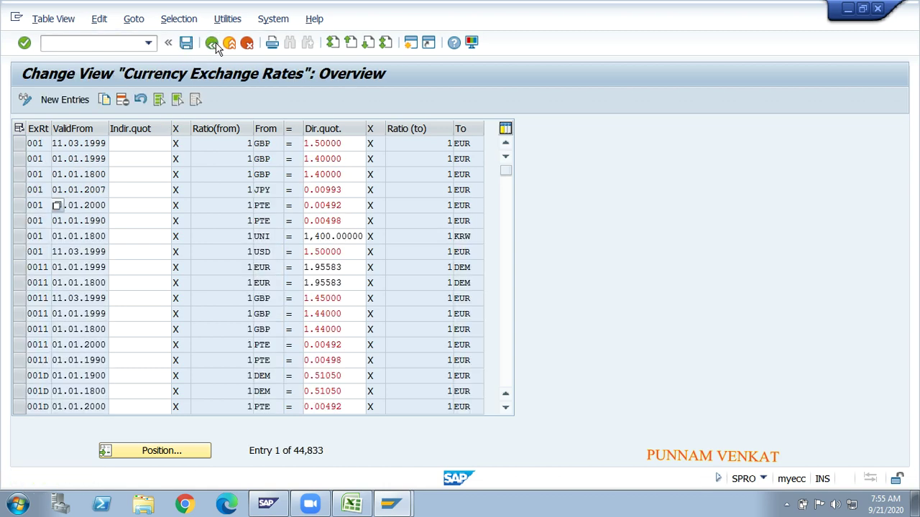
{"action": "left_click", "coordinate": [213, 43]}
- Switch to the SAP_NEW workbook in Excel and examine section 15, Check Exchange Rate Types, at 100% zoom
{"action": "key", "text": "alt+Tab"}
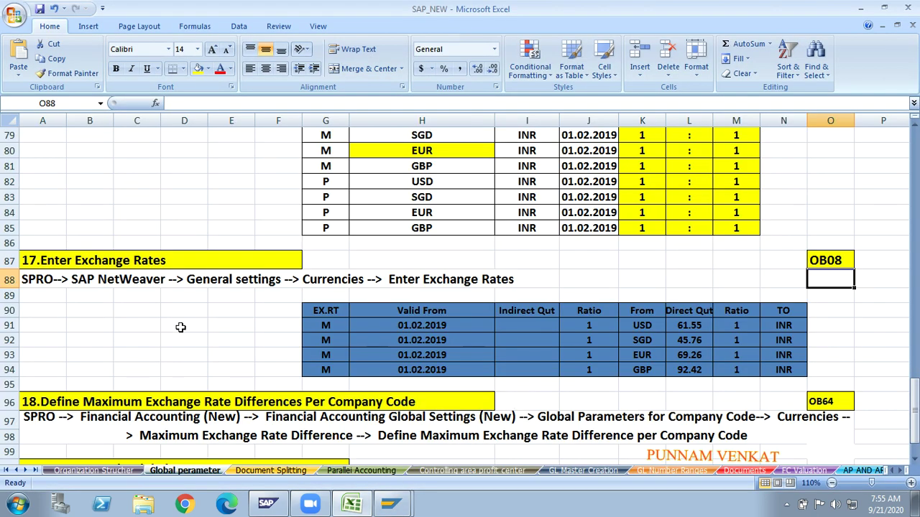
{"action": "left_click", "coordinate": [180, 327]}
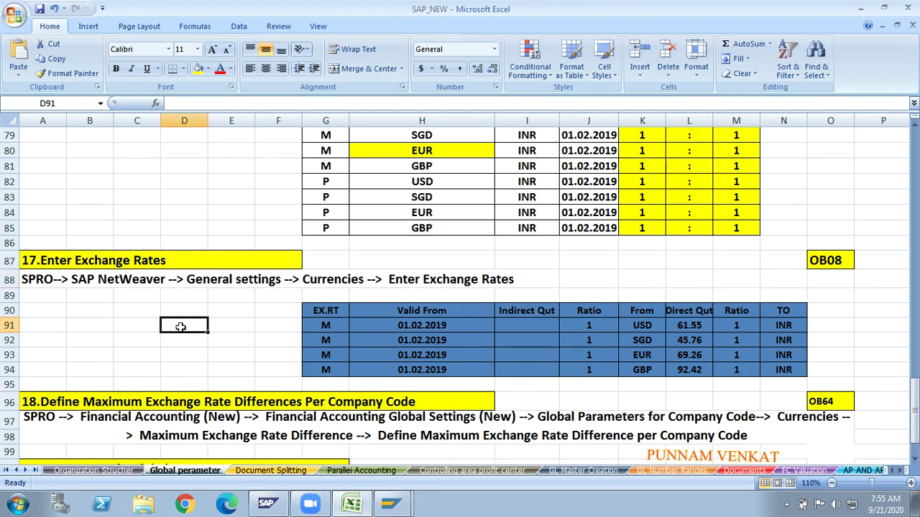
{"action": "left_click", "coordinate": [832, 483]}
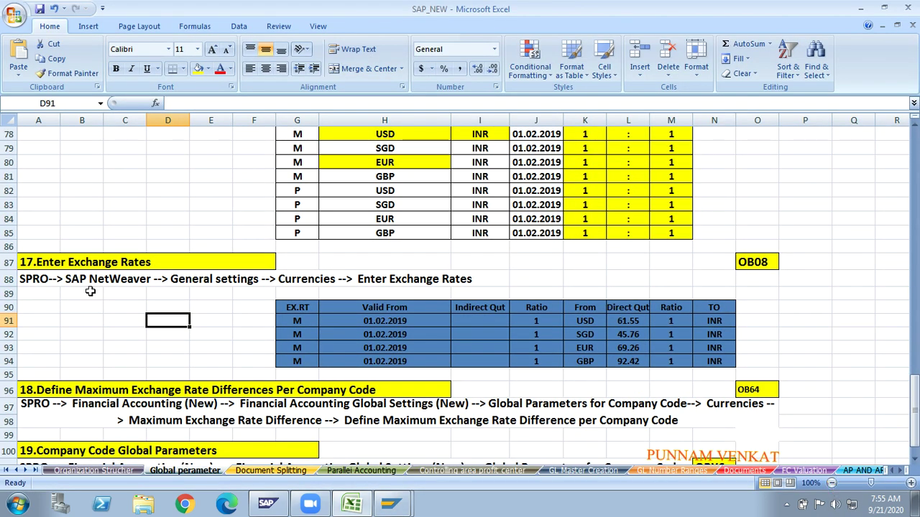
{"action": "left_click", "coordinate": [51, 275]}
{"action": "key", "text": "Up"}
{"action": "key", "text": "Up"}
{"action": "key", "text": "Up"}
{"action": "key", "text": "Up"}
{"action": "key", "text": "Up"}
{"action": "key", "text": "Up"}
{"action": "key", "text": "Up"}
{"action": "key", "text": "Up"}
{"action": "key", "text": "Up"}
{"action": "key", "text": "Up"}
{"action": "key", "text": "Up"}
{"action": "key", "text": "Up"}
{"action": "key", "text": "Up"}
{"action": "key", "text": "Up"}
{"action": "key", "text": "Up"}
{"action": "key", "text": "Up"}
{"action": "key", "text": "Up"}
{"action": "key", "text": "Up"}
{"action": "key", "text": "Up"}
{"action": "key", "text": "Up"}
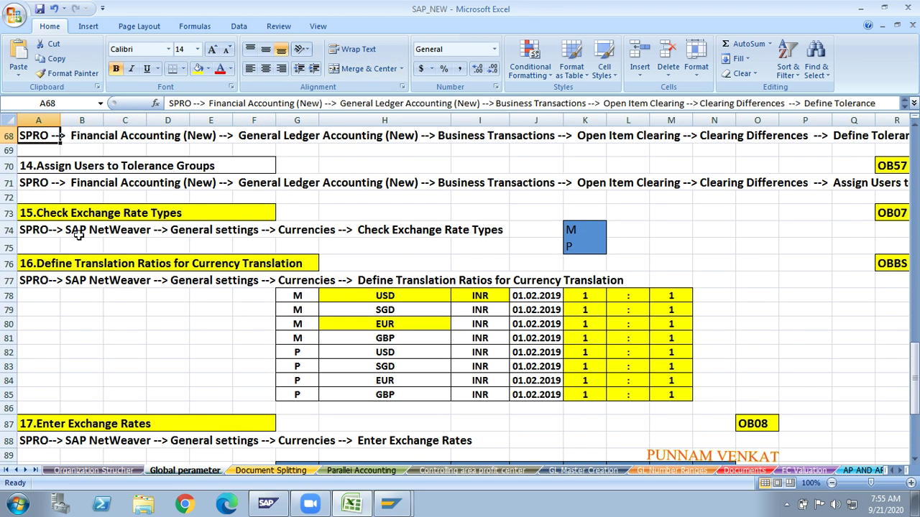
{"action": "left_click", "coordinate": [60, 218]}
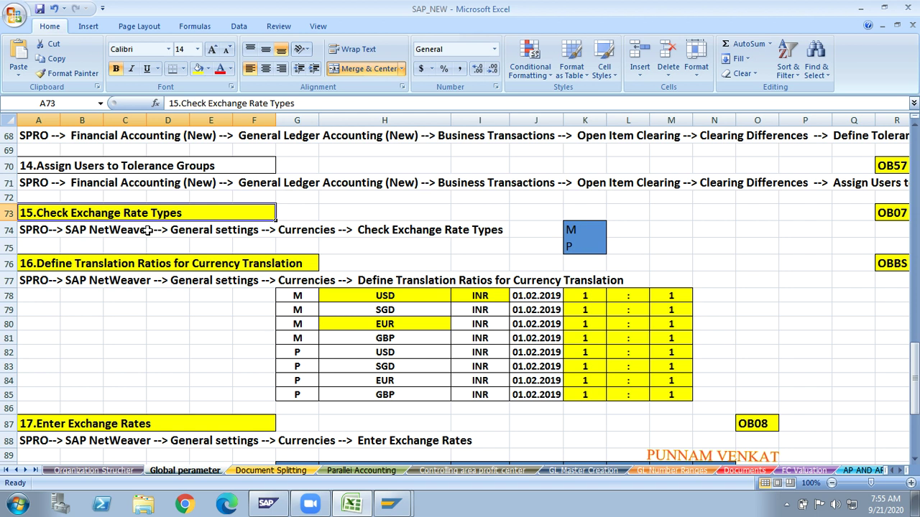
- Enter exchange rate type B in cell K76, directly below types M and P
{"action": "left_click", "coordinate": [579, 230]}
{"action": "left_click", "coordinate": [579, 247]}
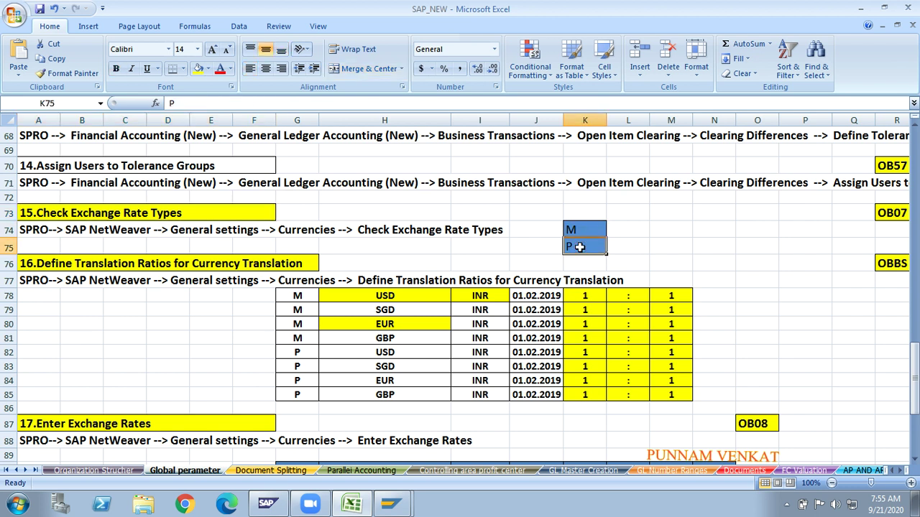
{"action": "left_click", "coordinate": [577, 265]}
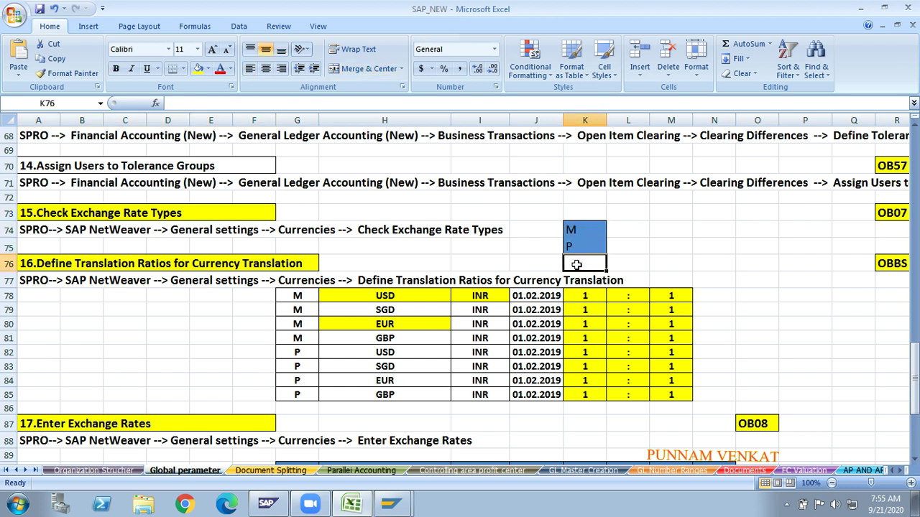
{"action": "type", "text": "B"}
{"action": "left_click", "coordinate": [624, 260]}
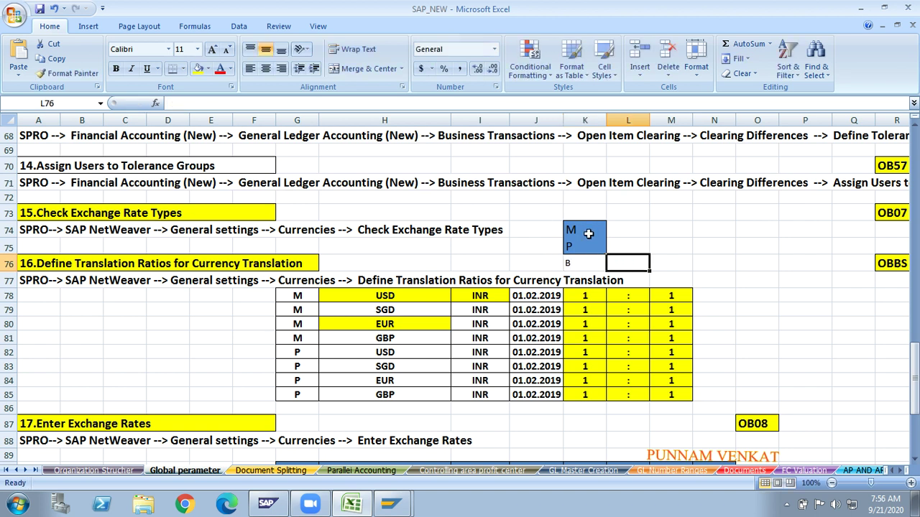
- Examine section 16, Define Translation Ratios for Currency Translation, including the type M ratio from EUR to INR
{"action": "left_click", "coordinate": [91, 310]}
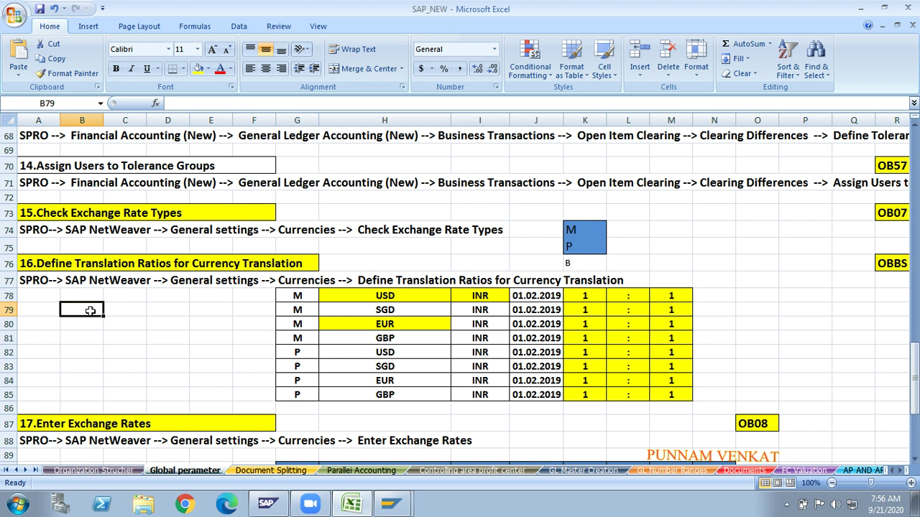
{"action": "left_click", "coordinate": [319, 13]}
{"action": "left_click", "coordinate": [79, 266]}
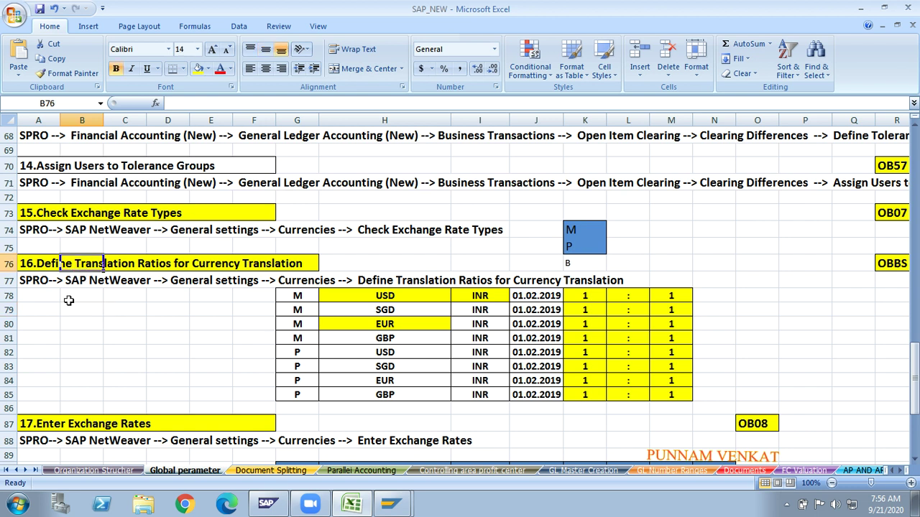
{"action": "left_click", "coordinate": [67, 299]}
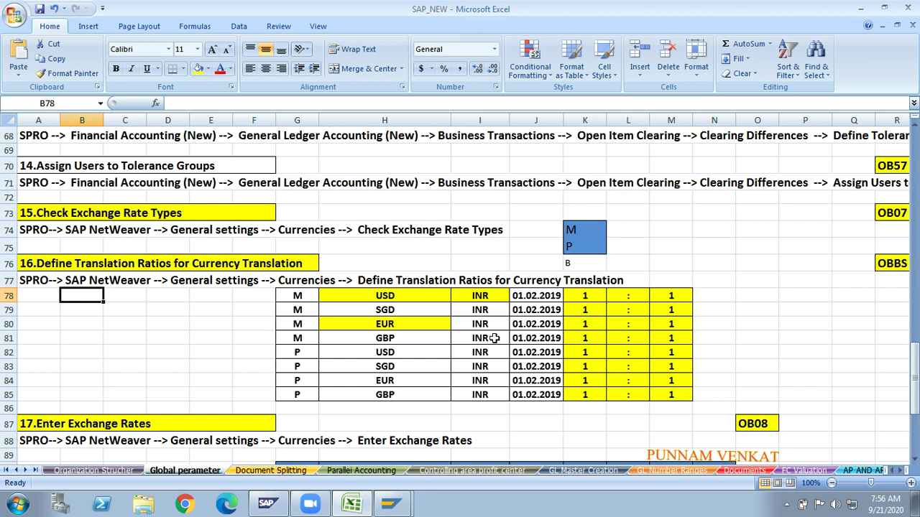
{"action": "left_click", "coordinate": [588, 324]}
{"action": "left_click", "coordinate": [680, 329]}
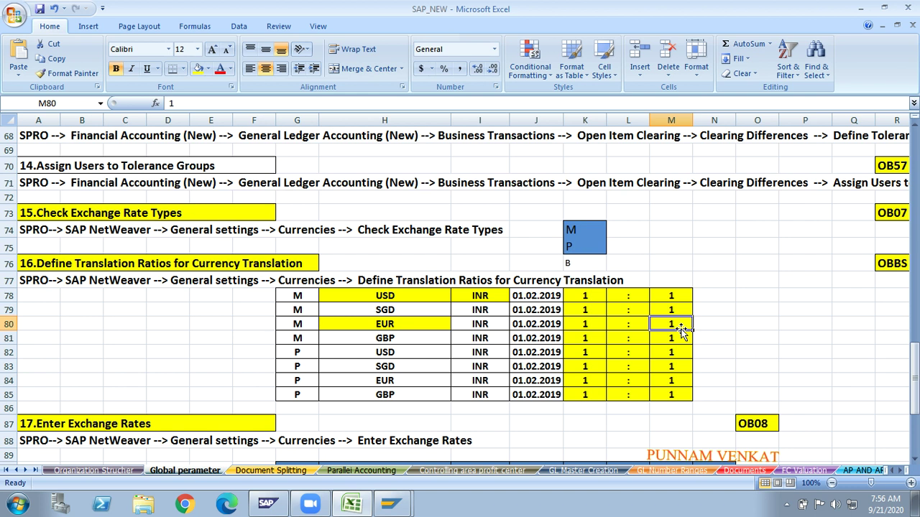
{"action": "left_click", "coordinate": [412, 328]}
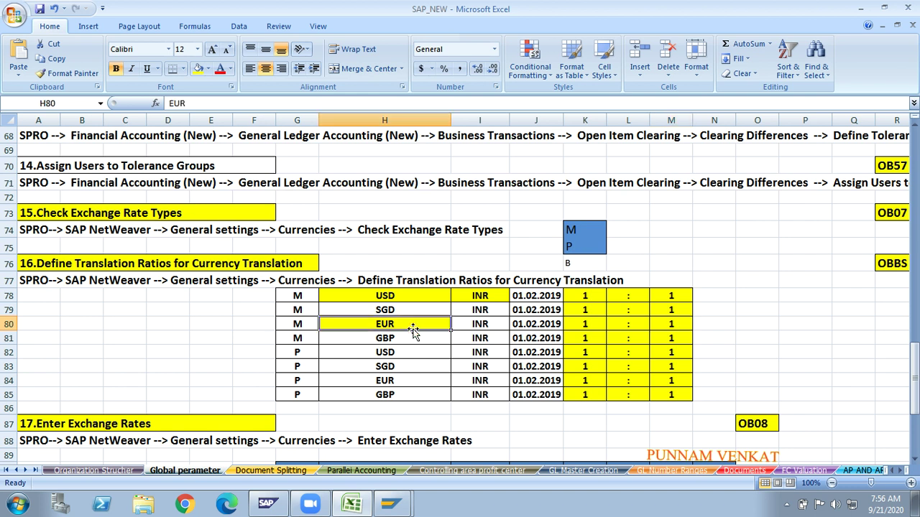
{"action": "left_click", "coordinate": [478, 329]}
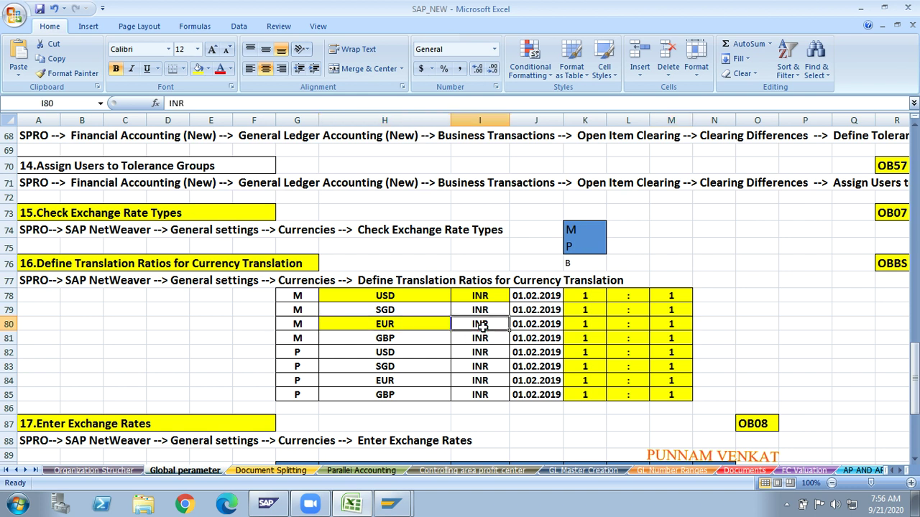
- Compare the USD and SGD source currencies with target currency INR in the type M translation ratio rows
{"action": "left_click", "coordinate": [386, 295]}
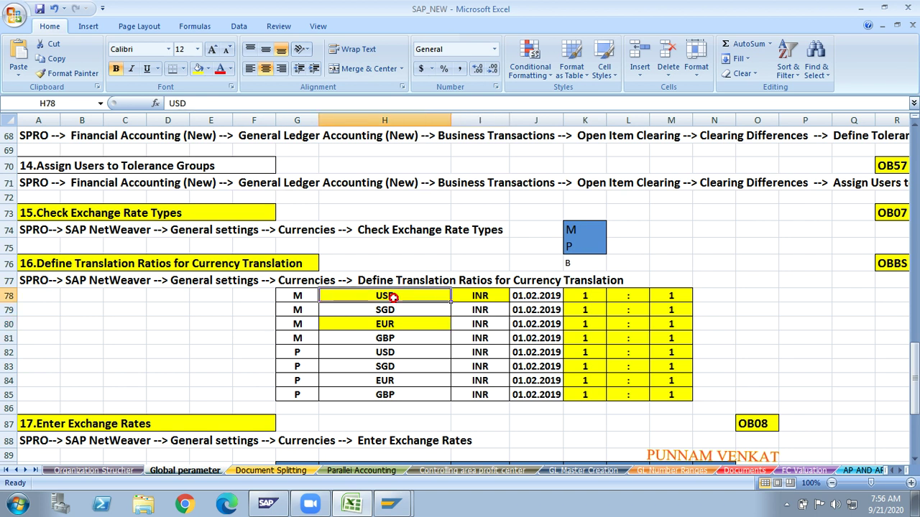
{"action": "left_click", "coordinate": [478, 296]}
{"action": "left_click", "coordinate": [415, 309]}
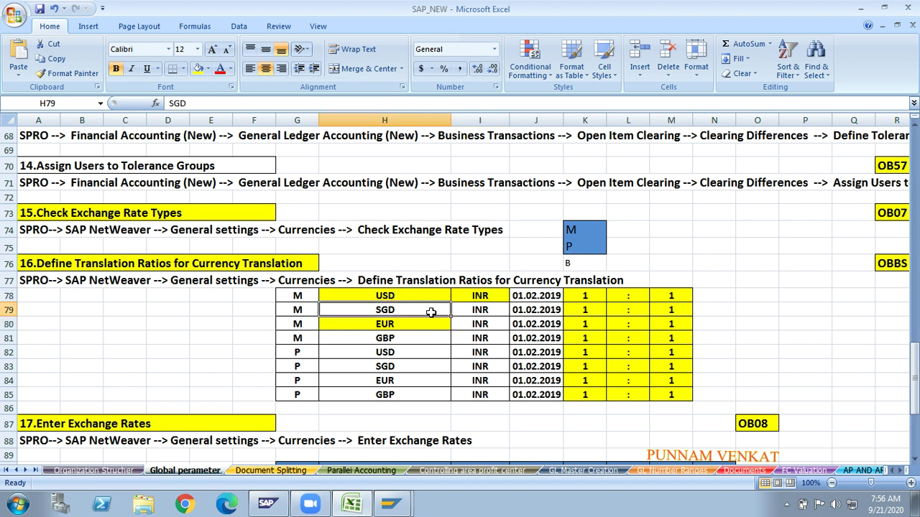
{"action": "left_click", "coordinate": [405, 295]}
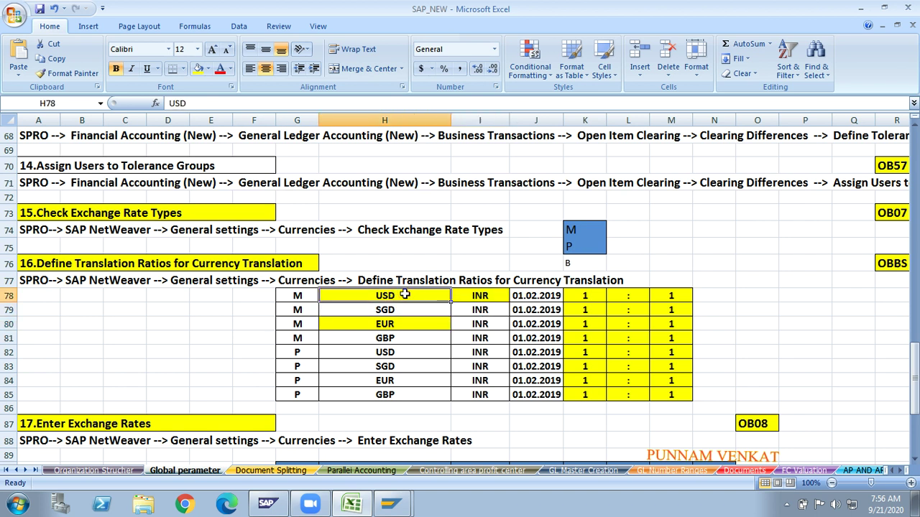
{"action": "left_click", "coordinate": [481, 296]}
{"action": "left_click", "coordinate": [401, 298]}
{"action": "left_click", "coordinate": [475, 297]}
{"action": "left_click", "coordinate": [416, 294]}
{"action": "left_click", "coordinate": [475, 298]}
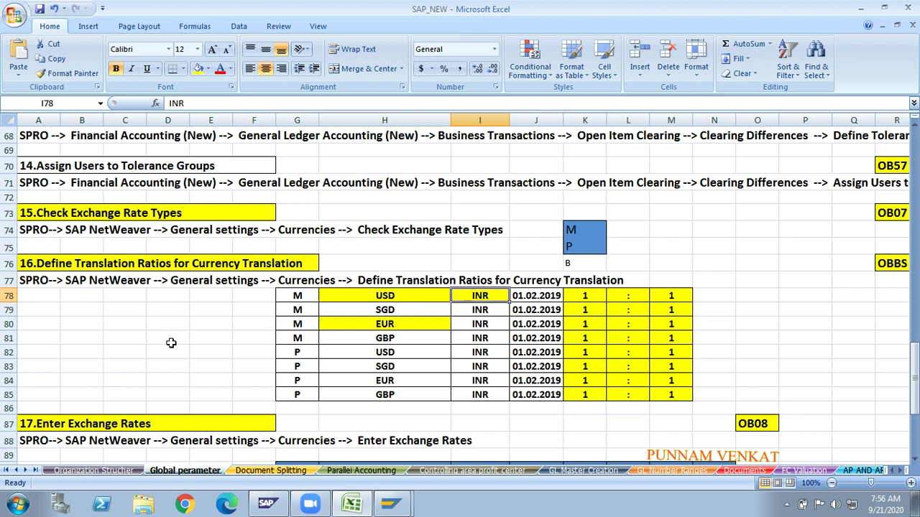
- Examine section 17, Enter Exchange Rates, checking the USD row's source currency, target currency and direct quotation
{"action": "left_click", "coordinate": [125, 343]}
{"action": "key", "text": "Down"}
{"action": "key", "text": "Down"}
{"action": "key", "text": "Down"}
{"action": "key", "text": "Down"}
{"action": "key", "text": "Down"}
{"action": "scroll", "coordinate": [125, 346], "scroll_direction": "down", "scroll_amount": 1}
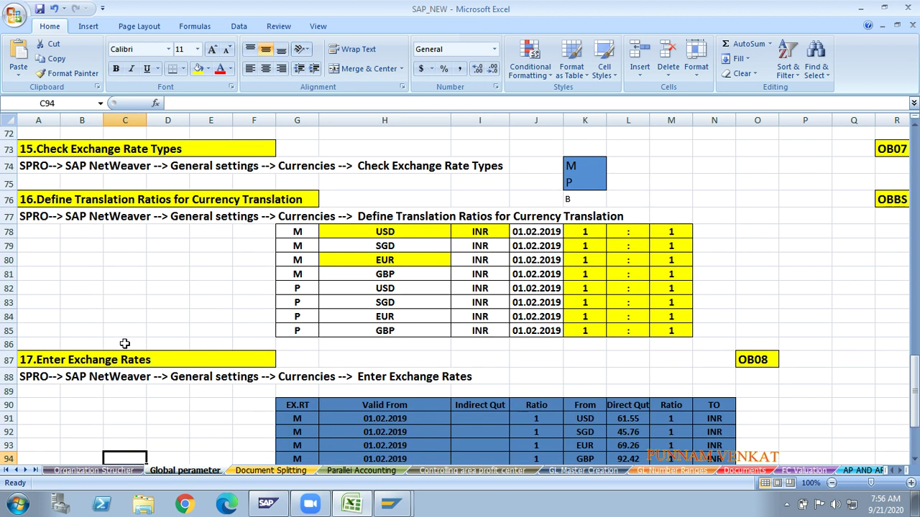
{"action": "left_click", "coordinate": [93, 359]}
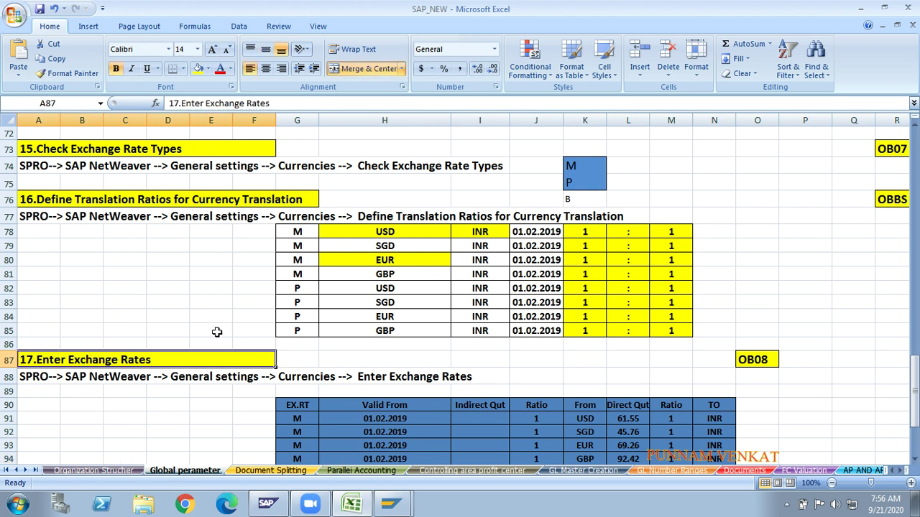
{"action": "left_click", "coordinate": [162, 443]}
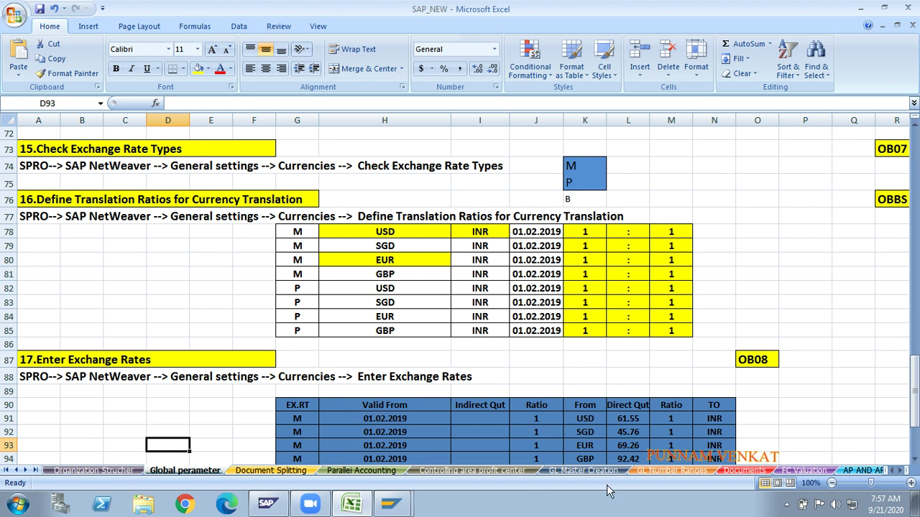
{"action": "left_click", "coordinate": [584, 421]}
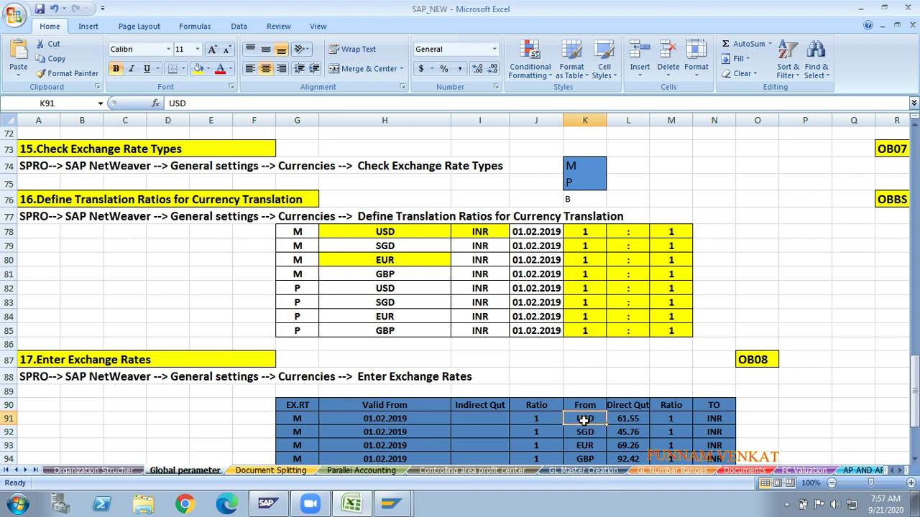
{"action": "left_click", "coordinate": [719, 418]}
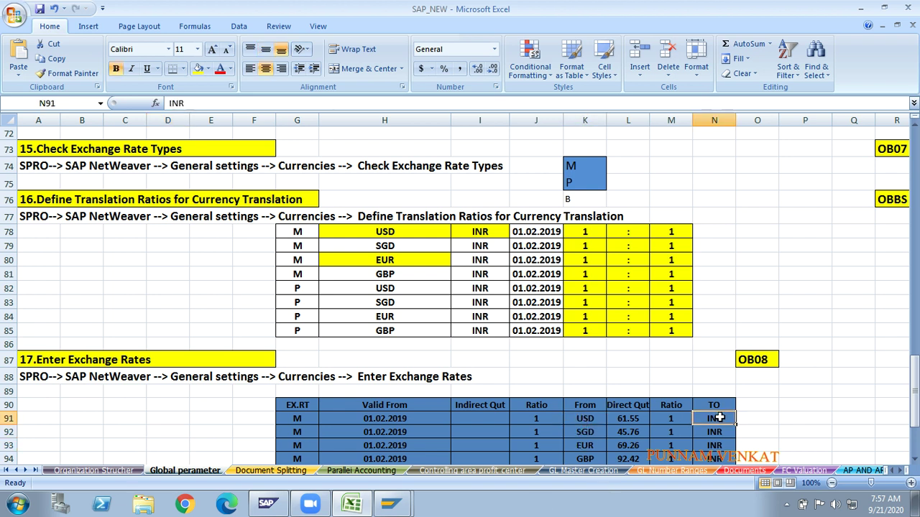
{"action": "left_click", "coordinate": [622, 417]}
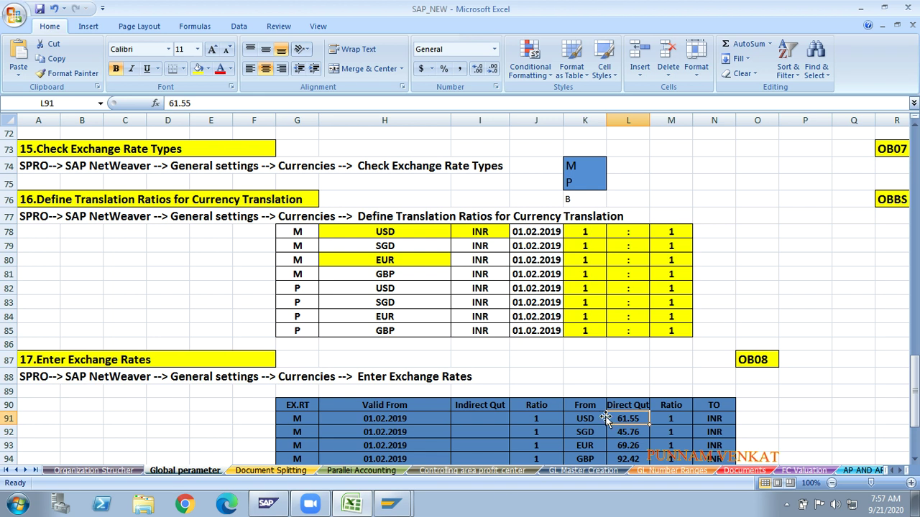
- Go down the sheet to examine section 18, Define Maximum Exchange Rate Differences Per Company Code
{"action": "left_click", "coordinate": [202, 407]}
{"action": "key", "text": "Down"}
{"action": "key", "text": "Down"}
{"action": "key", "text": "Down"}
{"action": "key", "text": "Down"}
{"action": "key", "text": "Down"}
{"action": "key", "text": "Down"}
{"action": "key", "text": "Down"}
{"action": "key", "text": "Down"}
{"action": "key", "text": "Down"}
{"action": "key", "text": "Down"}
{"action": "key", "text": "Down"}
{"action": "key", "text": "Down"}
{"action": "key", "text": "Down"}
{"action": "key", "text": "Down"}
{"action": "key", "text": "Down"}
{"action": "key", "text": "Down"}
{"action": "key", "text": "Down"}
{"action": "key", "text": "Down"}
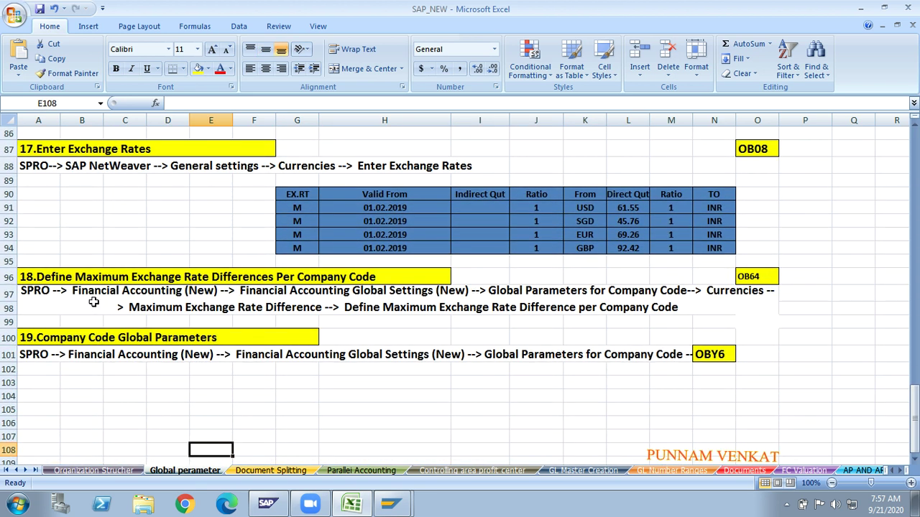
- Examine section 18's heading, Define Maximum Exchange Rate Differences Per Company Code, and the SPRO path below it
{"action": "left_click", "coordinate": [127, 280]}
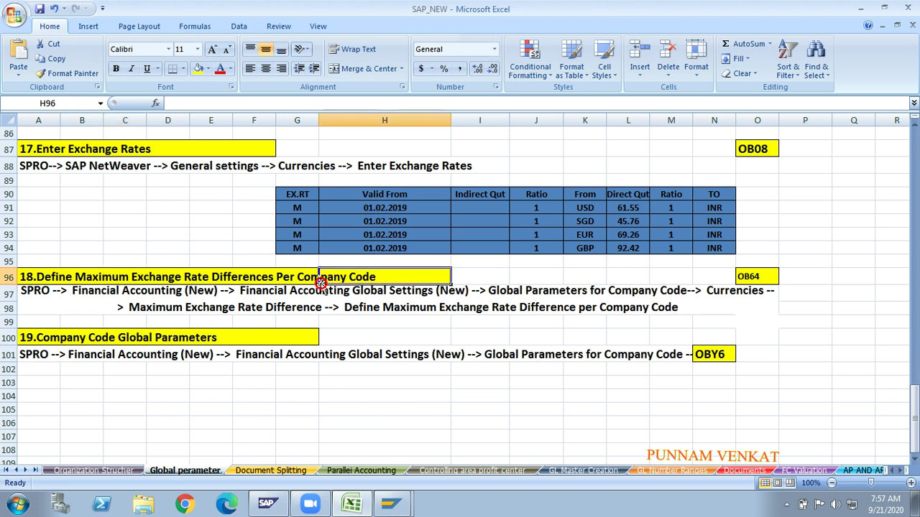
{"action": "left_click", "coordinate": [61, 287]}
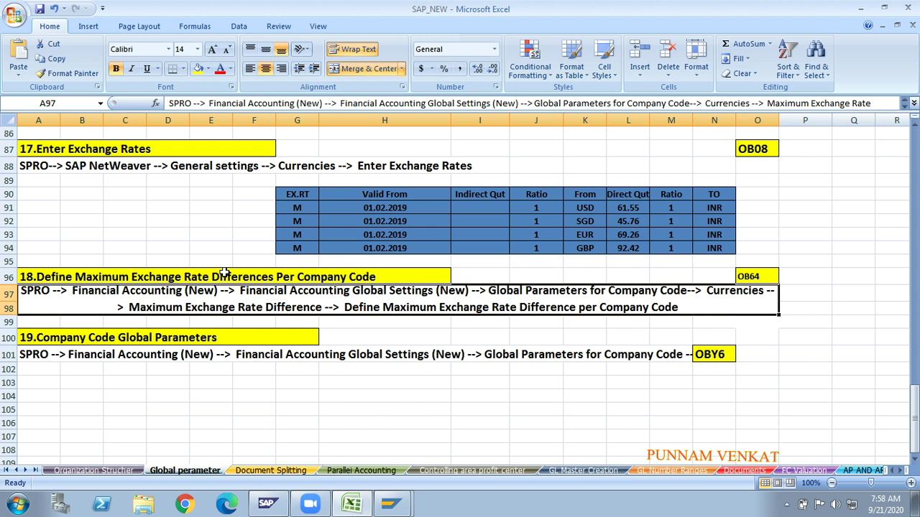
{"action": "left_click", "coordinate": [787, 506]}
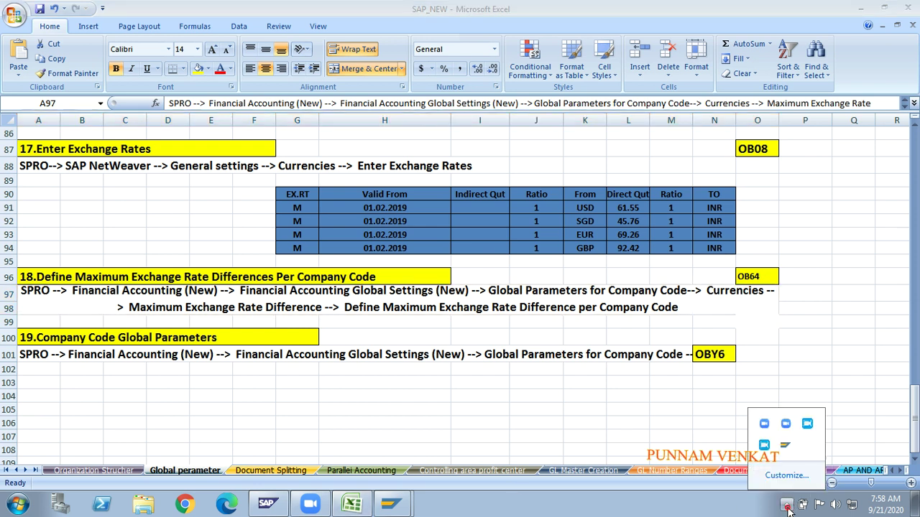
{"action": "left_click", "coordinate": [787, 506]}
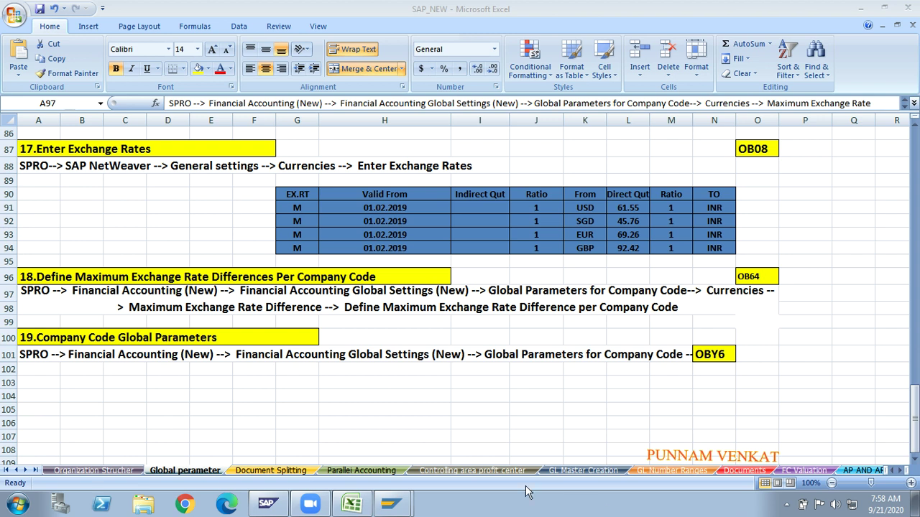
{"action": "left_click", "coordinate": [61, 281]}
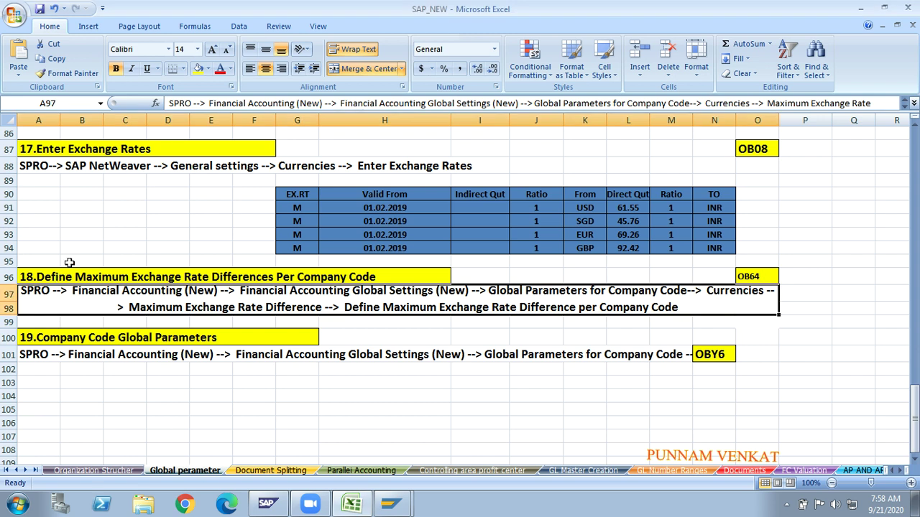
{"action": "left_click", "coordinate": [69, 263]}
{"action": "left_click", "coordinate": [96, 280]}
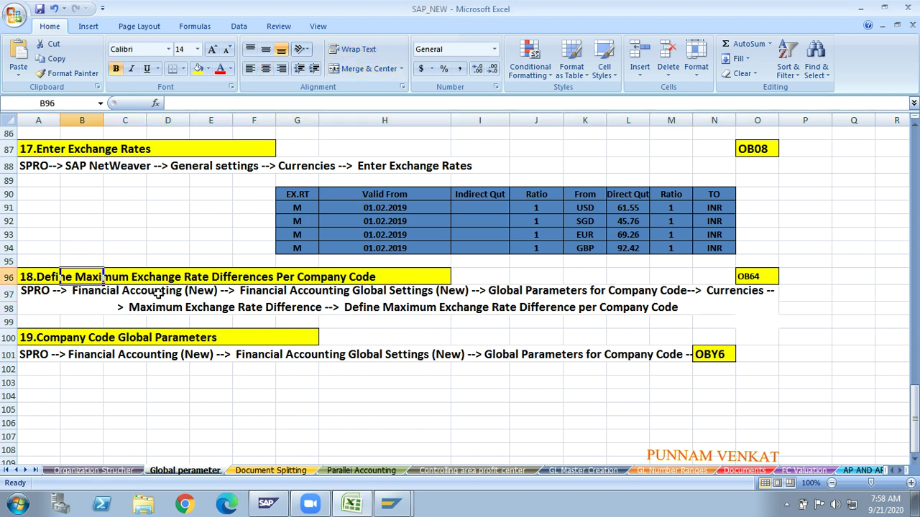
{"action": "left_click", "coordinate": [306, 286]}
{"action": "left_click", "coordinate": [302, 279]}
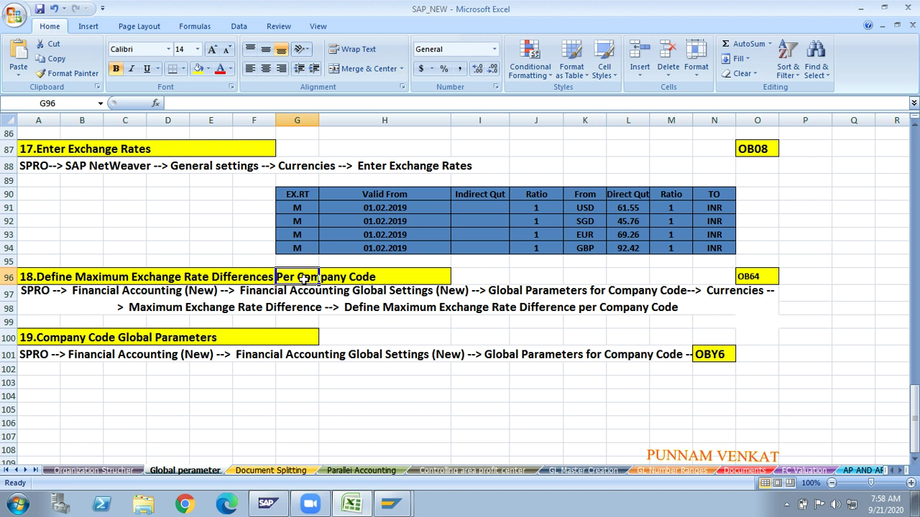
{"action": "left_click", "coordinate": [117, 181]}
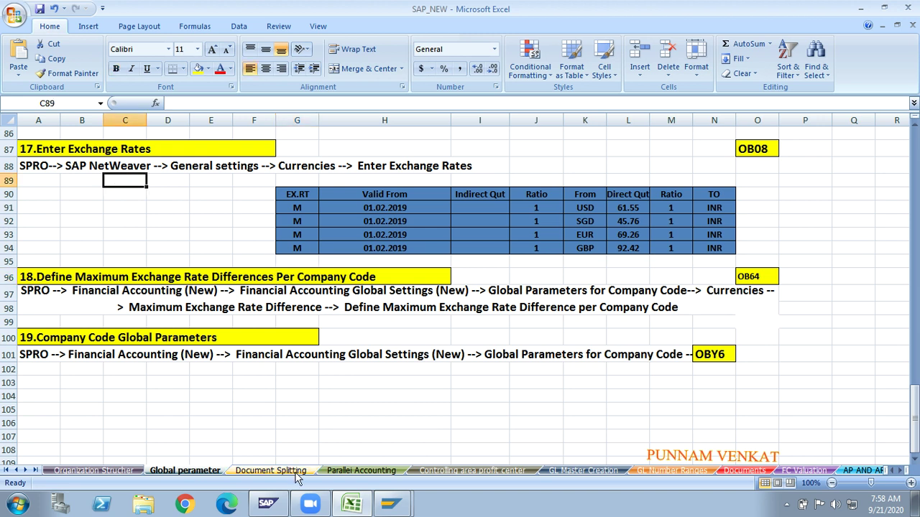
- Enter the example amount 10 in G107 and its currency USD in H107, below section 19
{"action": "left_click", "coordinate": [281, 373]}
{"action": "key", "text": "Down"}
{"action": "key", "text": "Down"}
{"action": "key", "text": "Down"}
{"action": "key", "text": "Down"}
{"action": "key", "text": "Down"}
{"action": "key", "text": "Down"}
{"action": "key", "text": "Down"}
{"action": "key", "text": "Down"}
{"action": "key", "text": "Down"}
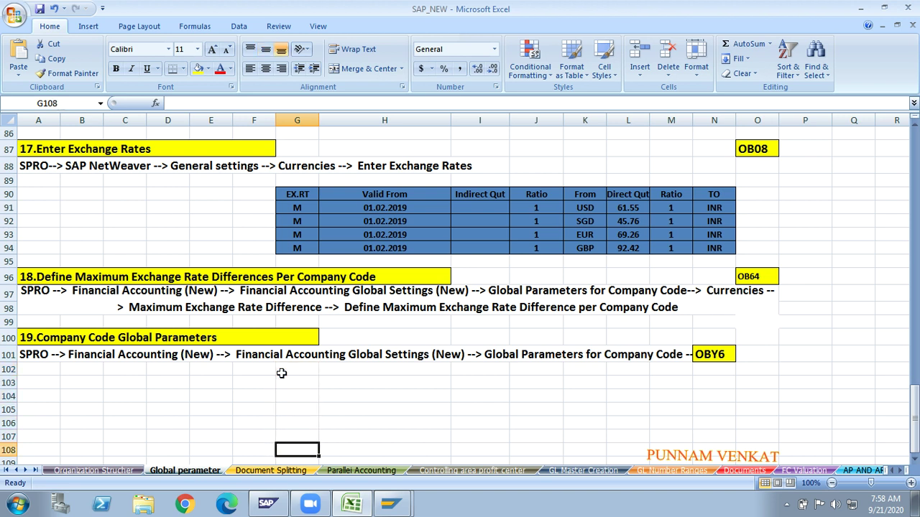
{"action": "key", "text": "Up"}
{"action": "key", "text": "Up"}
{"action": "key", "text": "Up"}
{"action": "key", "text": "Up"}
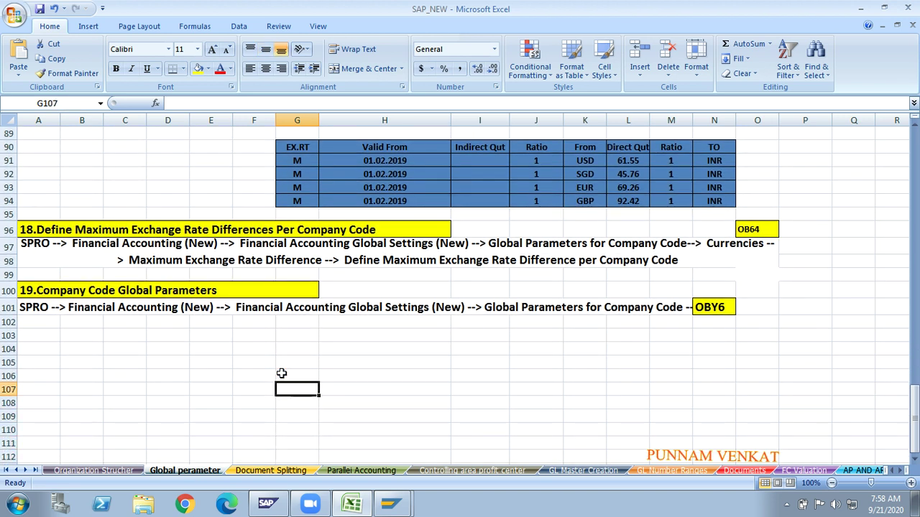
{"action": "type", "text": "10"}
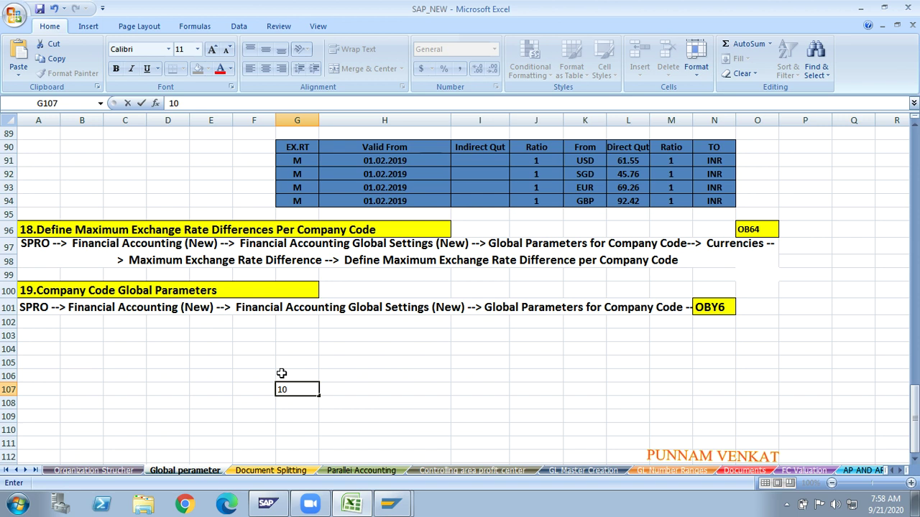
{"action": "key", "text": "Right"}
{"action": "type", "text": "USD"}
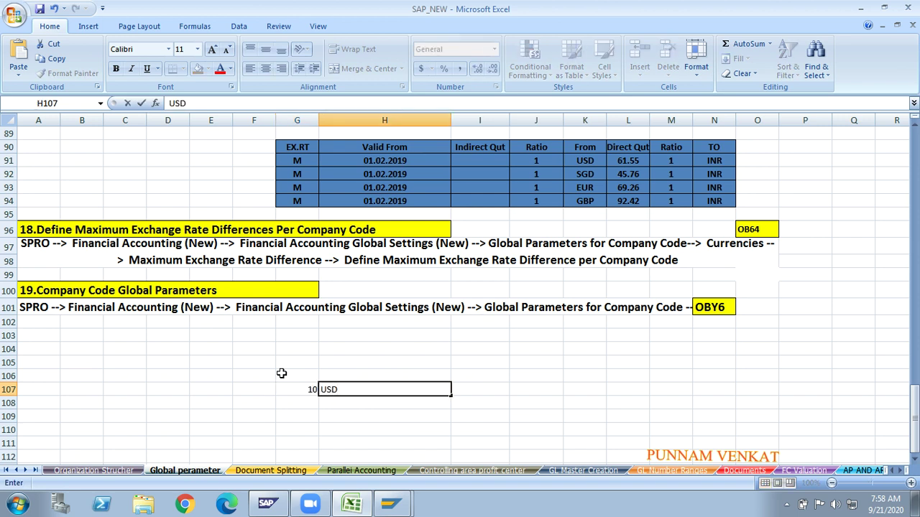
{"action": "key", "text": "Right"}
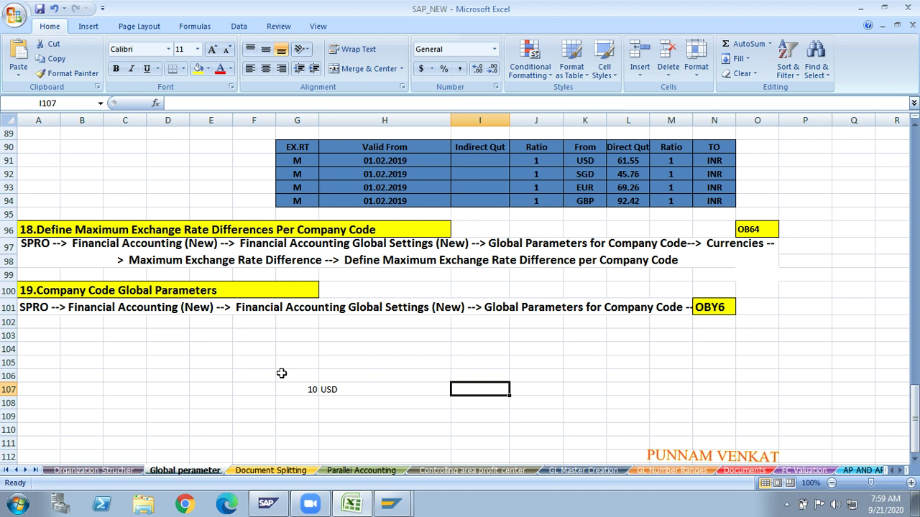
- Add the converted amount 700.50 in I107 and its currency INR in J107
{"action": "type", "text": "700"}
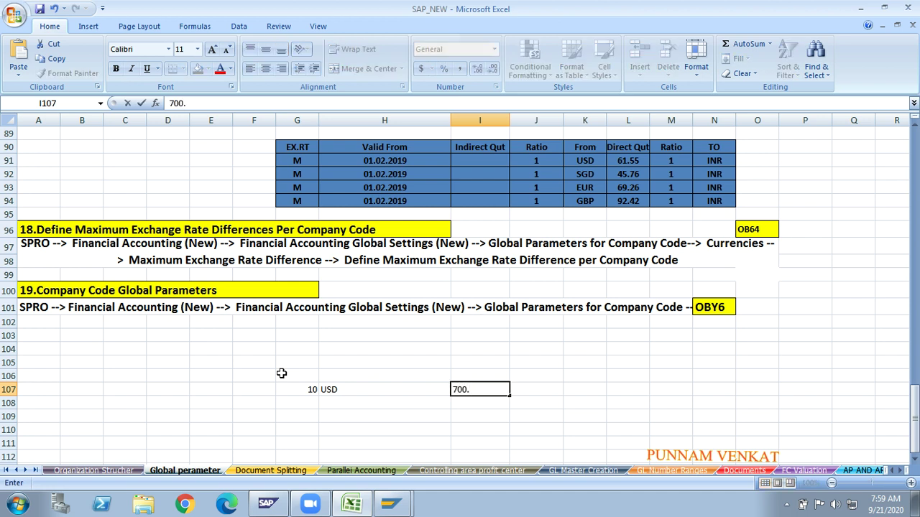
{"action": "type", "text": ".50"}
{"action": "key", "text": "Tab"}
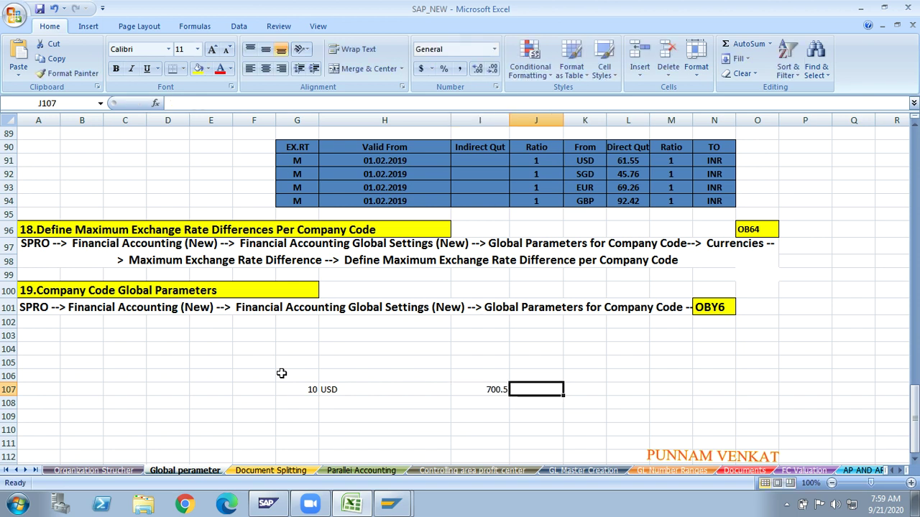
{"action": "type", "text": "INR"}
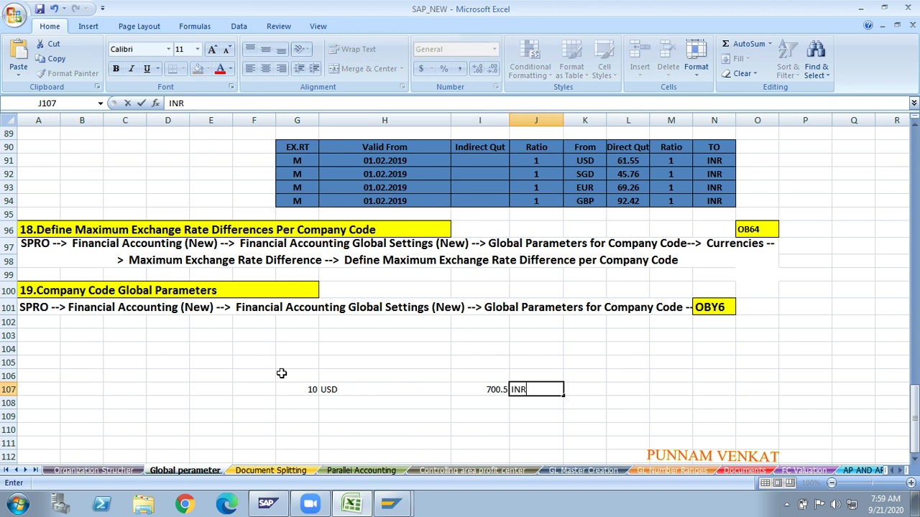
{"action": "left_click", "coordinate": [372, 457]}
- Enter the comparison amount 700 in I109, two rows below the converted amount
{"action": "left_click", "coordinate": [476, 419]}
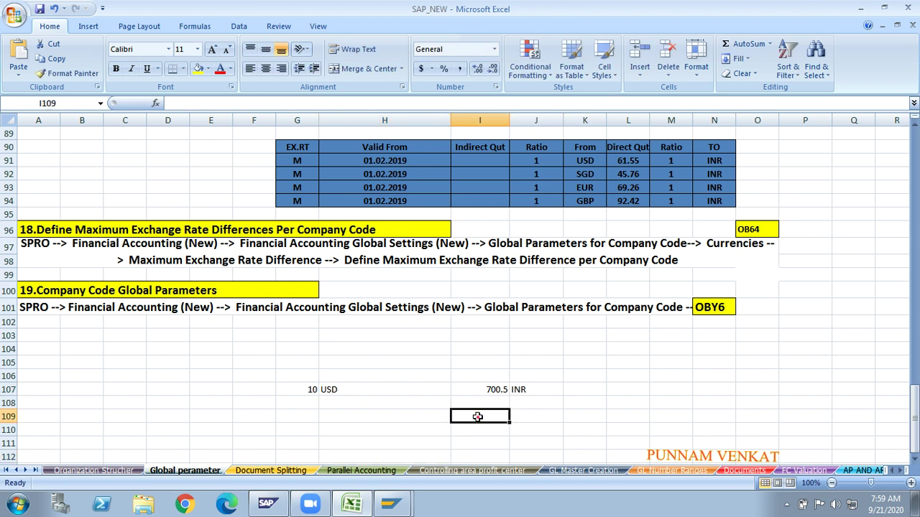
{"action": "type", "text": "700"}
{"action": "key", "text": "Return"}
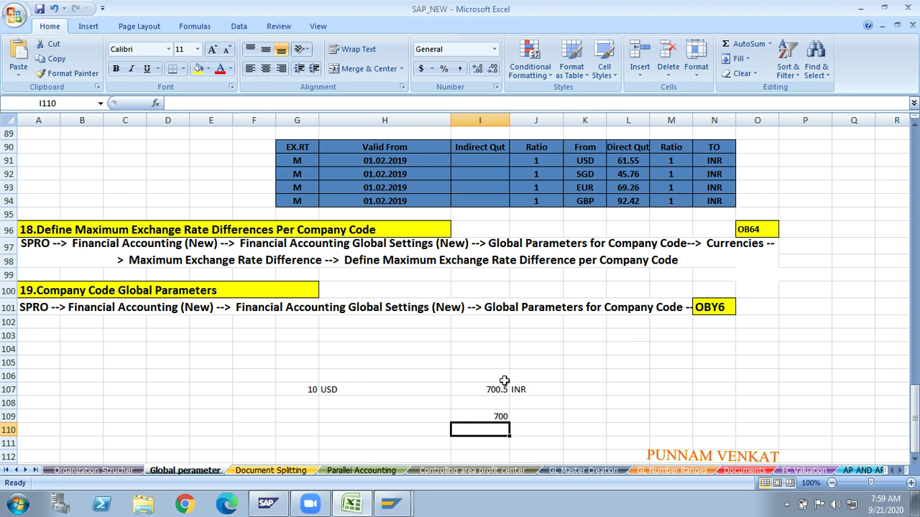
- Compare the USD example amount in row 107 with the two INR amounts in column I, referring back to section 18's heading
{"action": "left_click", "coordinate": [305, 392]}
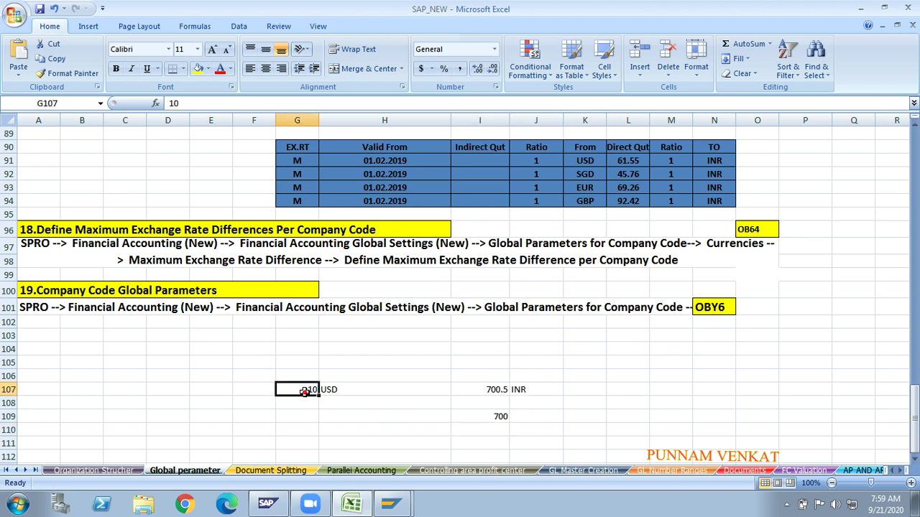
{"action": "left_click", "coordinate": [514, 390]}
{"action": "left_click", "coordinate": [304, 391]}
{"action": "left_click", "coordinate": [528, 389]}
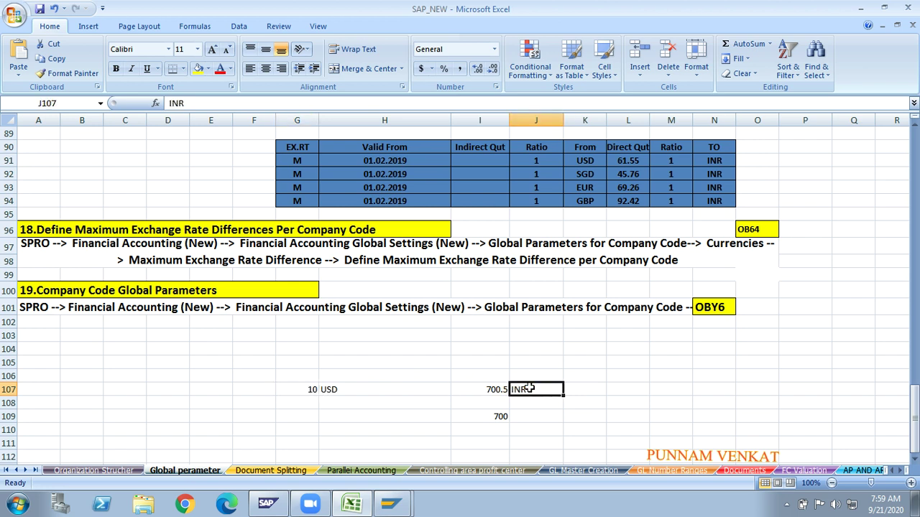
{"action": "left_click", "coordinate": [303, 390]}
{"action": "left_click", "coordinate": [336, 393]}
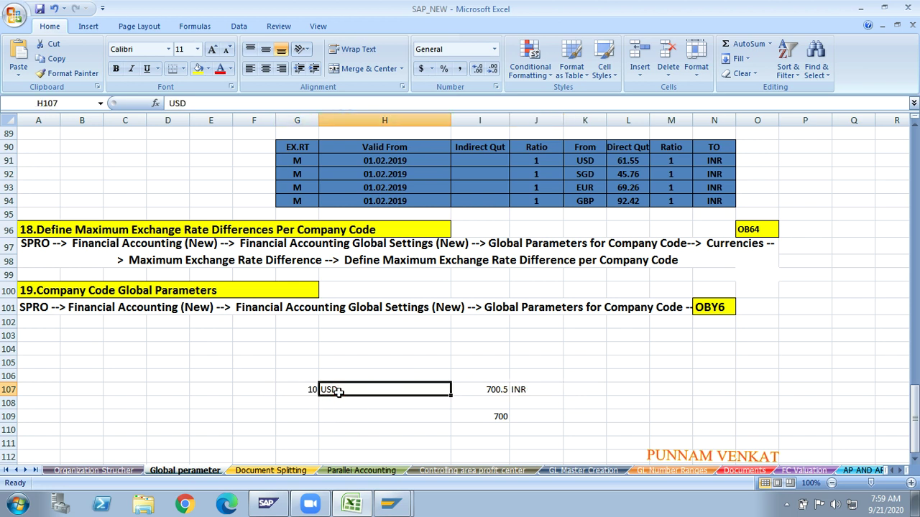
{"action": "left_click", "coordinate": [473, 389]}
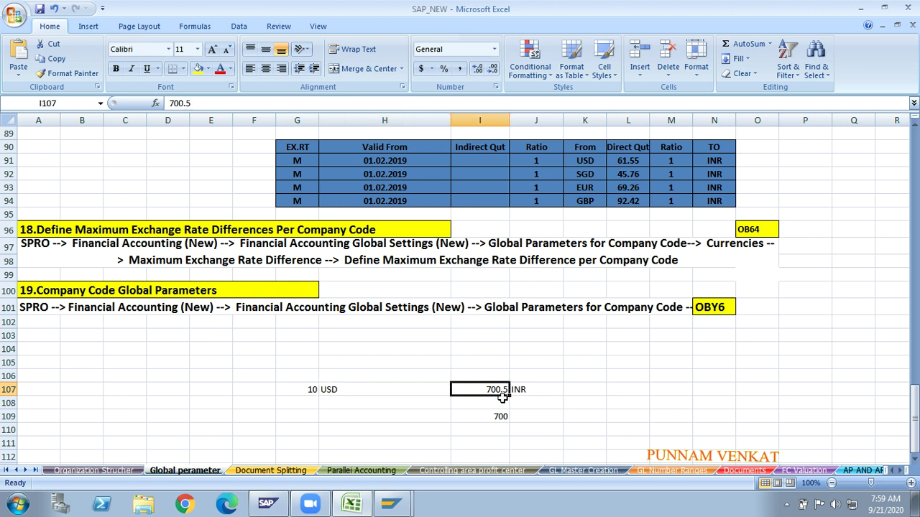
{"action": "left_click", "coordinate": [480, 417]}
{"action": "left_click", "coordinate": [499, 389]}
{"action": "left_click", "coordinate": [181, 229]}
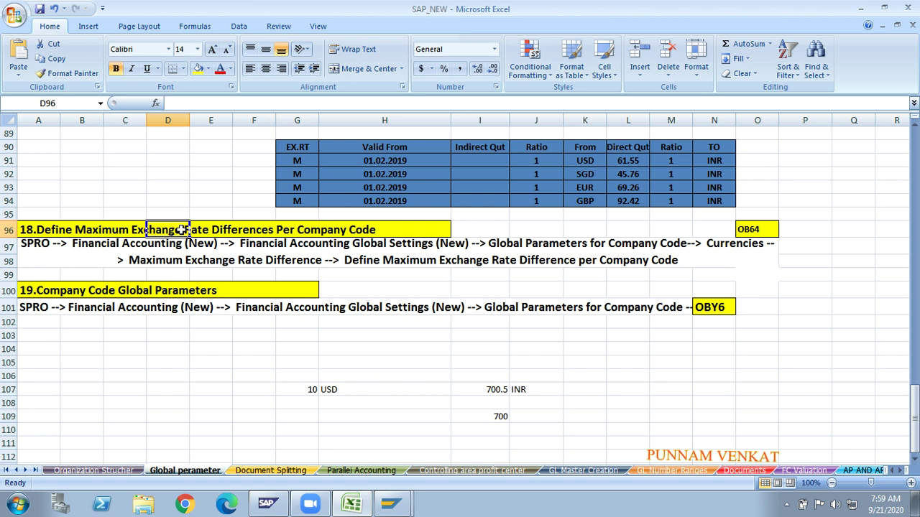
- Enter a difference limit example of 10 in C107 with the unit RS in D107
{"action": "left_click", "coordinate": [107, 401]}
{"action": "left_click", "coordinate": [114, 392]}
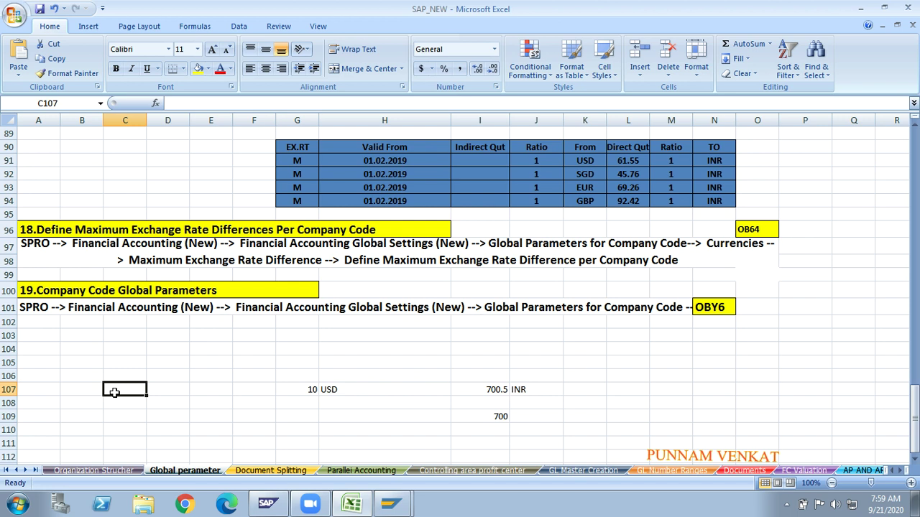
{"action": "type", "text": "10"}
{"action": "key", "text": "Return"}
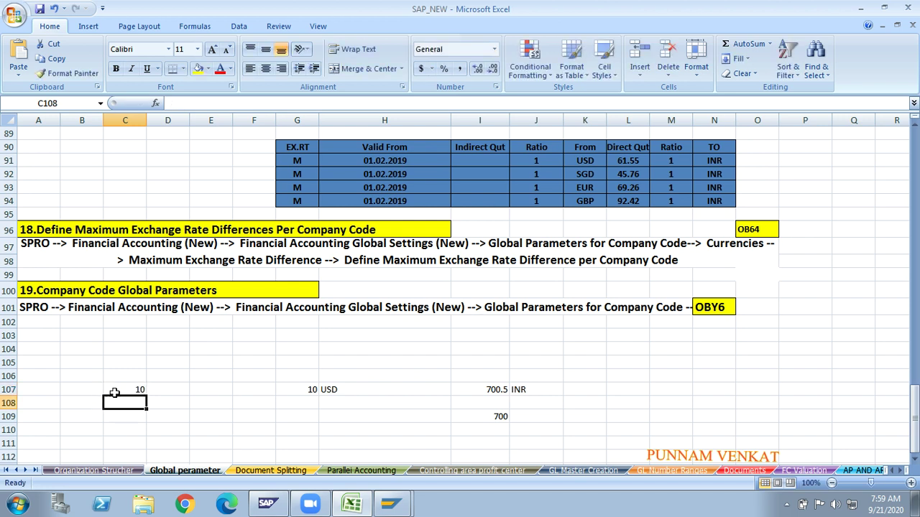
{"action": "left_click", "coordinate": [173, 390]}
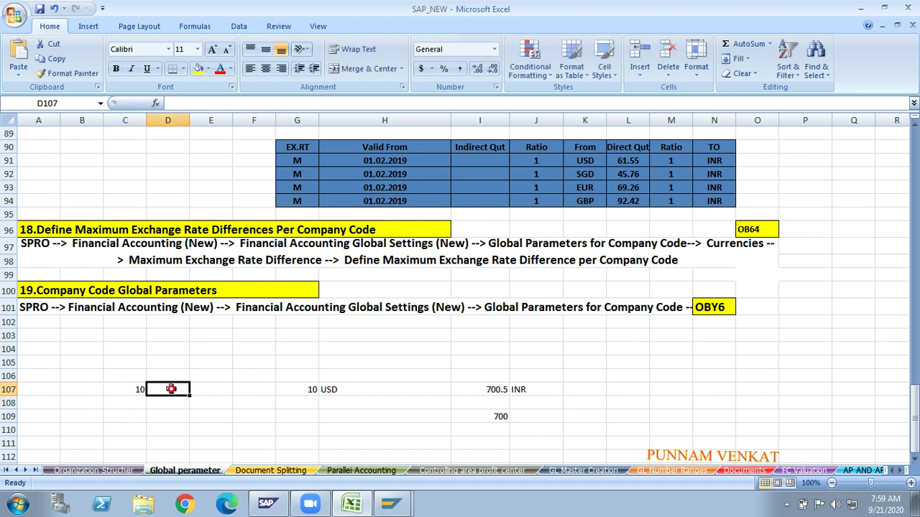
{"action": "type", "text": "RS"}
{"action": "key", "text": "Return"}
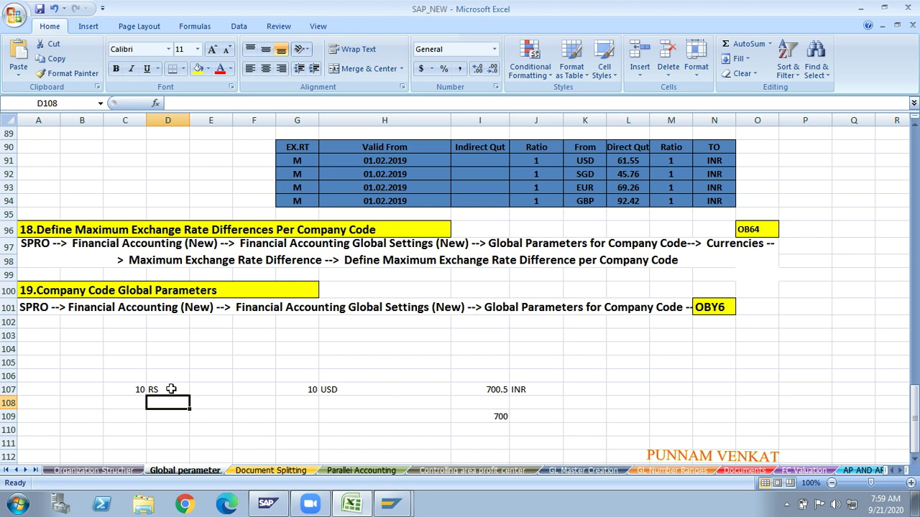
- Compare the RS amount in C107 with the INR example amounts in column I
{"action": "left_click", "coordinate": [486, 401]}
{"action": "left_click", "coordinate": [143, 401]}
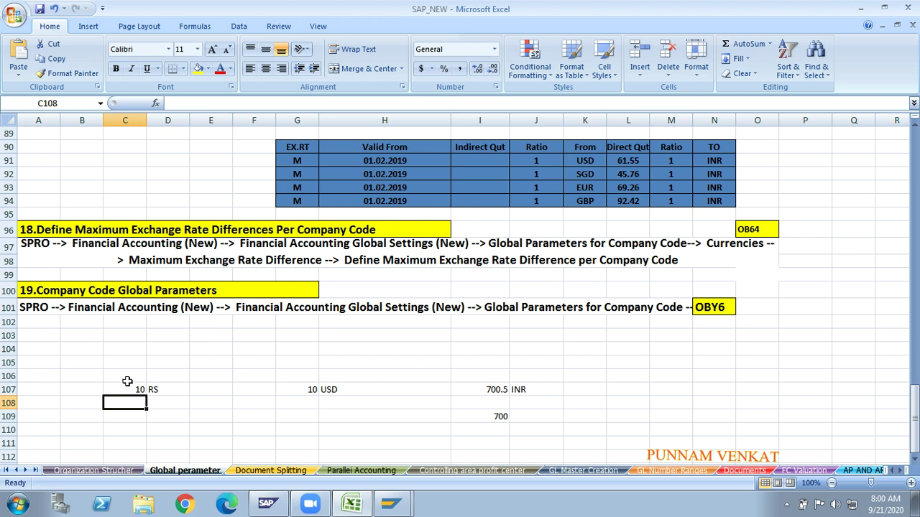
{"action": "left_click", "coordinate": [126, 389]}
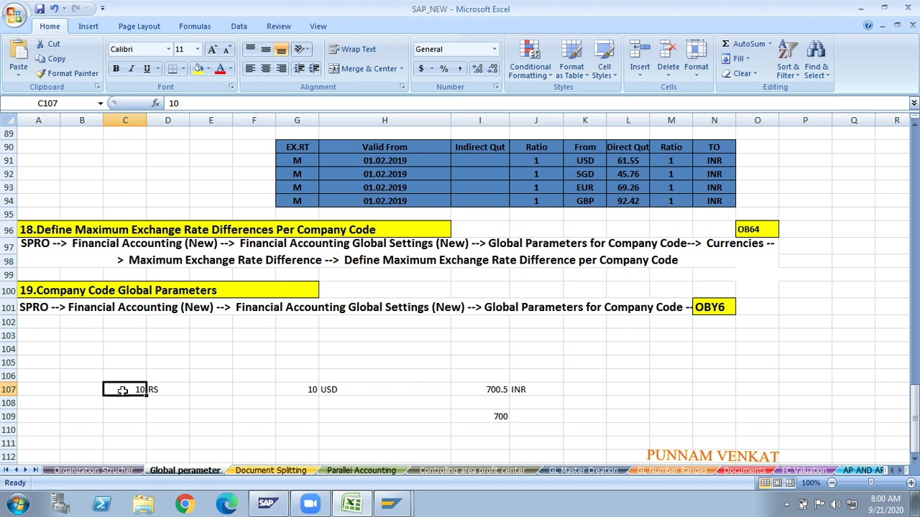
{"action": "left_click", "coordinate": [156, 390]}
{"action": "left_click", "coordinate": [128, 388]}
{"action": "left_click", "coordinate": [132, 418]}
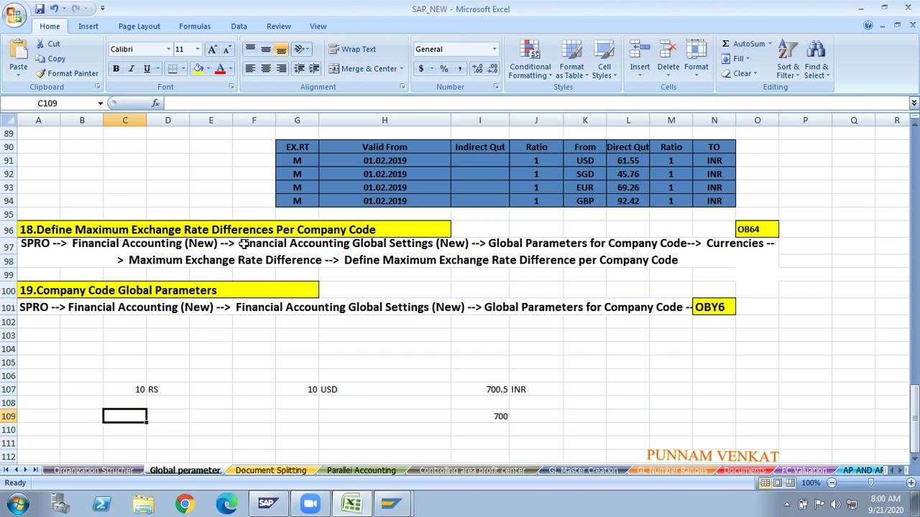
{"action": "left_click", "coordinate": [133, 389]}
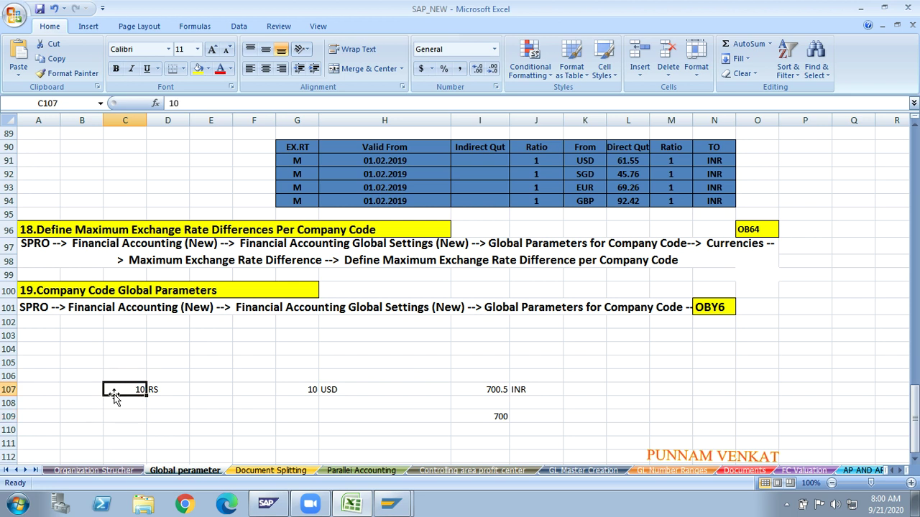
{"action": "left_click", "coordinate": [113, 441]}
{"action": "left_click", "coordinate": [129, 388]}
{"action": "left_click", "coordinate": [471, 427]}
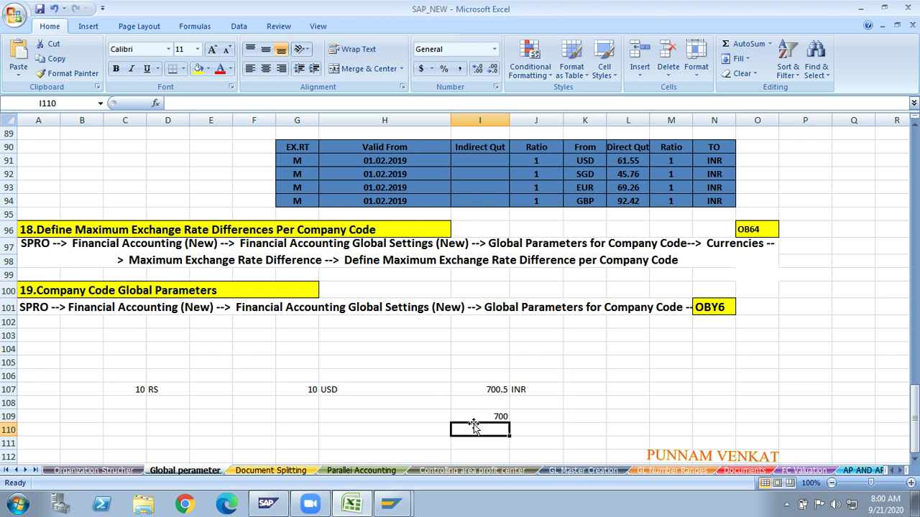
- Change the RS amount in C107 to 100
{"action": "left_click", "coordinate": [142, 391]}
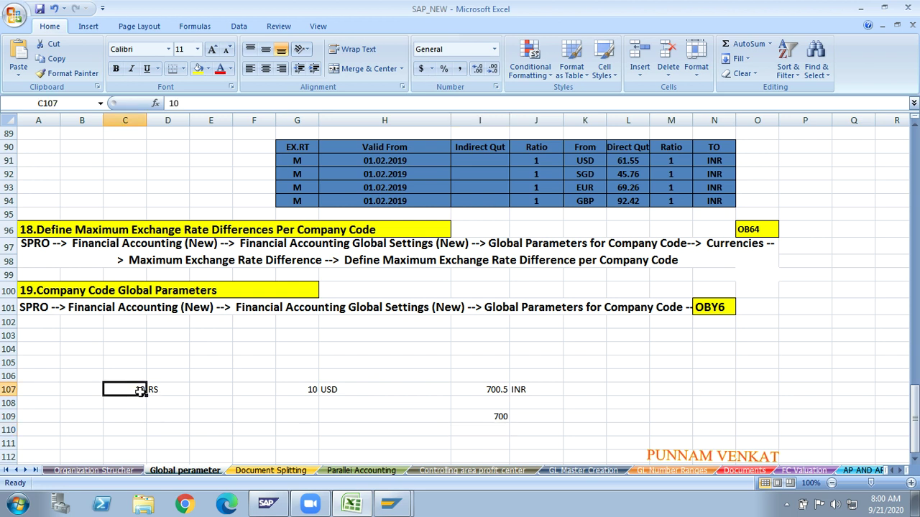
{"action": "type", "text": "100"}
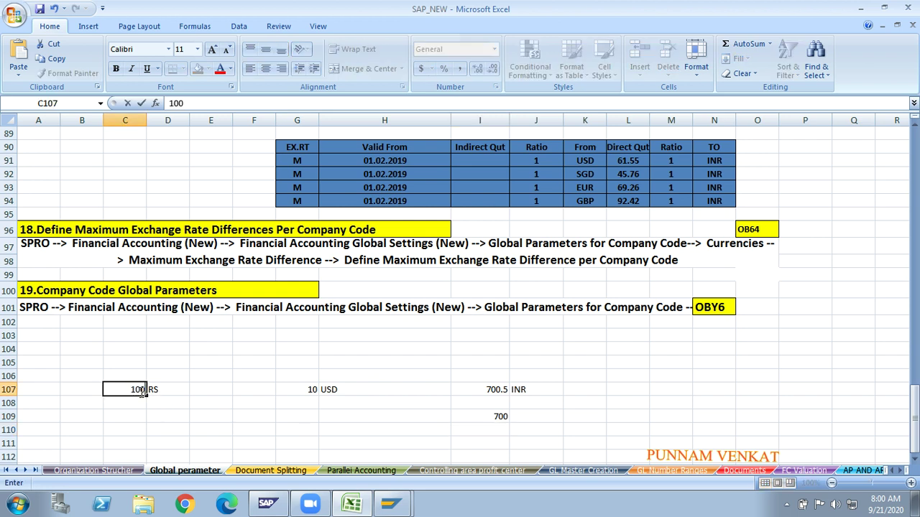
{"action": "key", "text": "Return"}
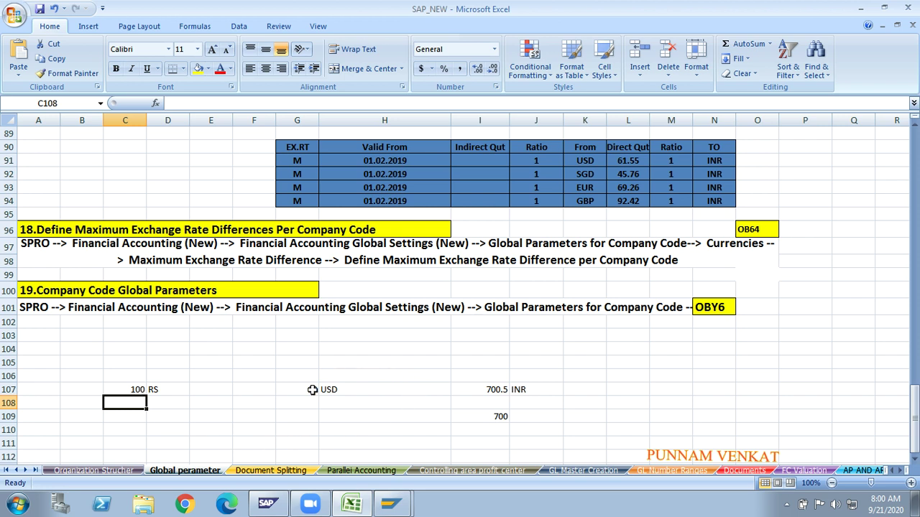
- Add another difference limit example of 50 in C110, below the RS amount
{"action": "left_click", "coordinate": [91, 444]}
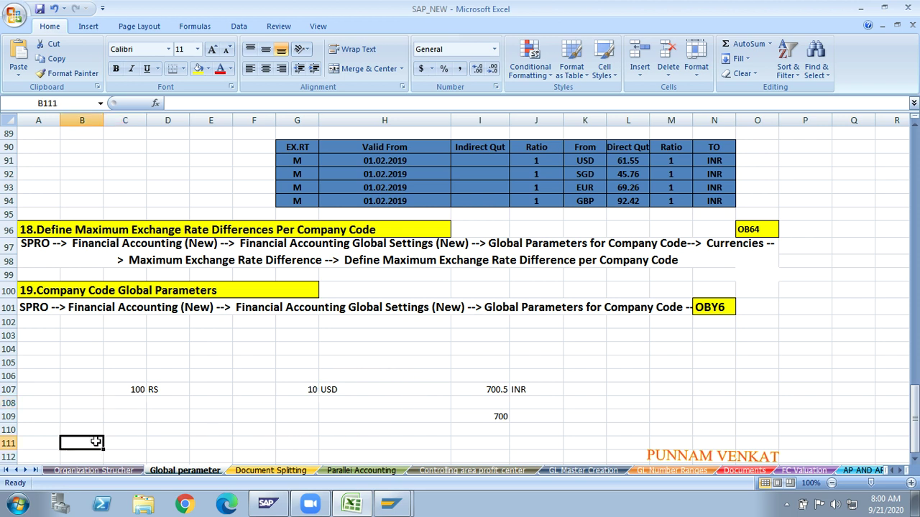
{"action": "left_click", "coordinate": [117, 391]}
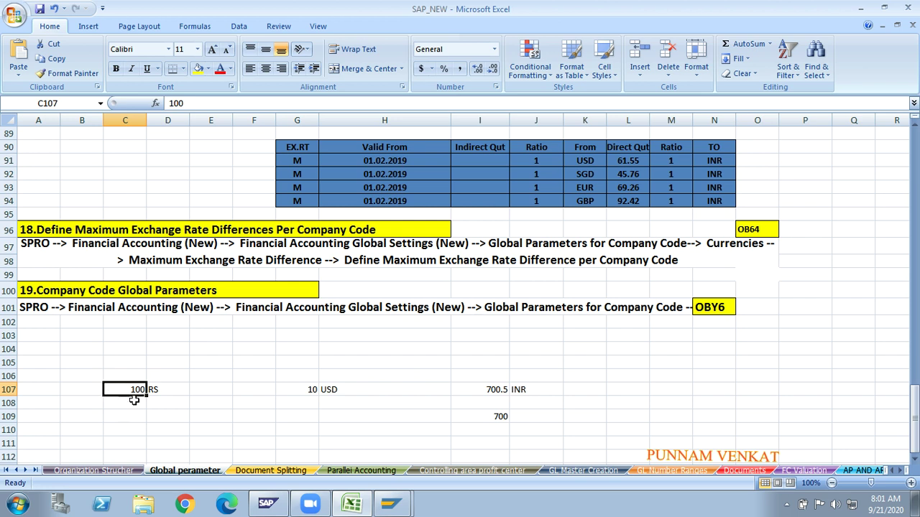
{"action": "left_click", "coordinate": [139, 442]}
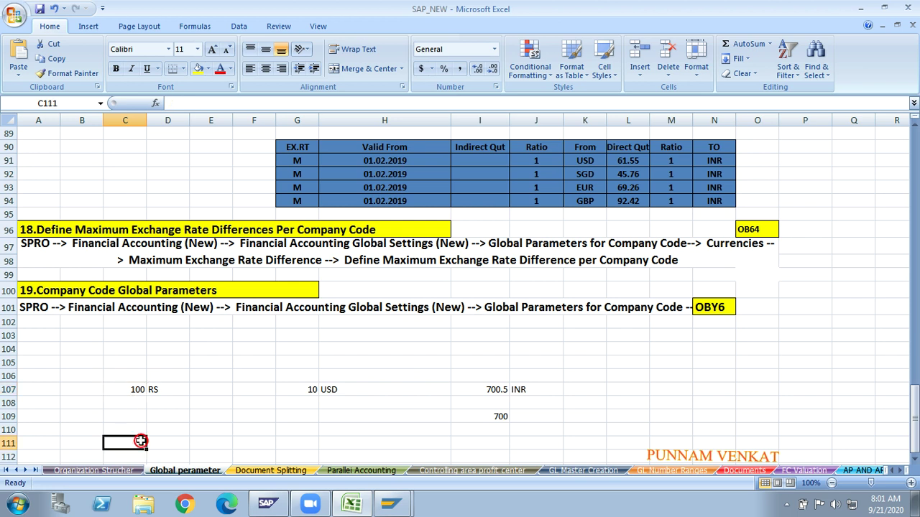
{"action": "left_click", "coordinate": [134, 426]}
{"action": "type", "text": "50"}
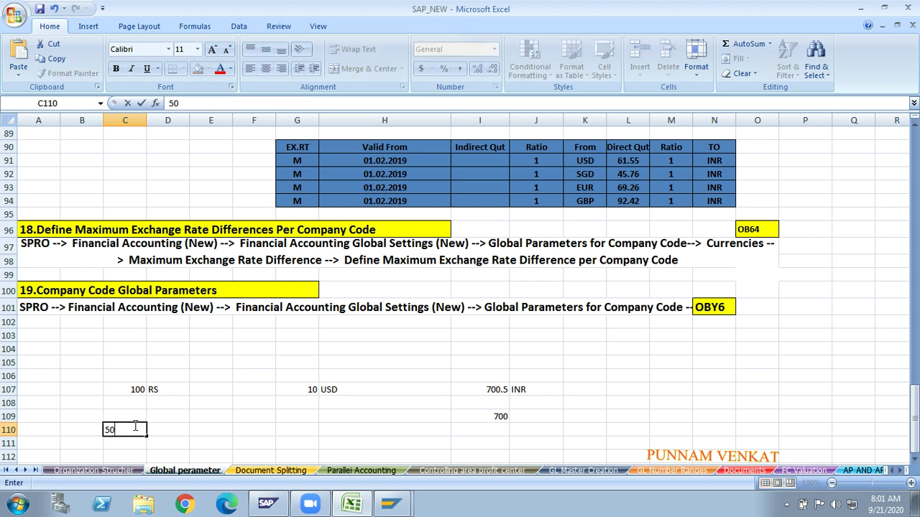
{"action": "key", "text": "Return"}
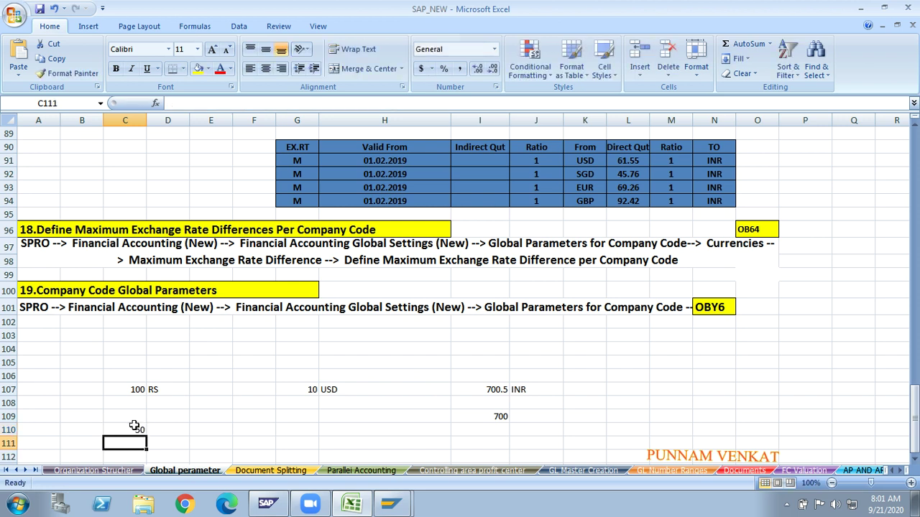
{"action": "left_click", "coordinate": [135, 426]}
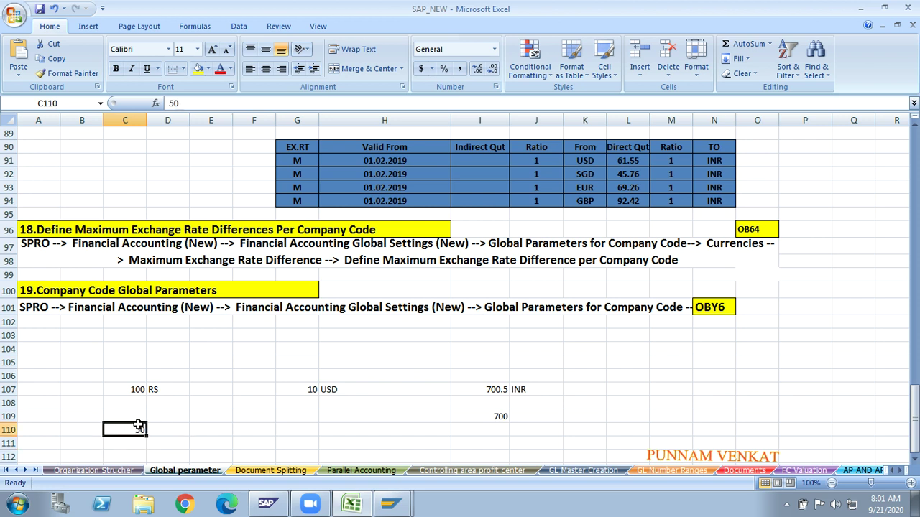
- Review the section 18 heading on maximum exchange rate differences in row 96
{"action": "left_click", "coordinate": [224, 399]}
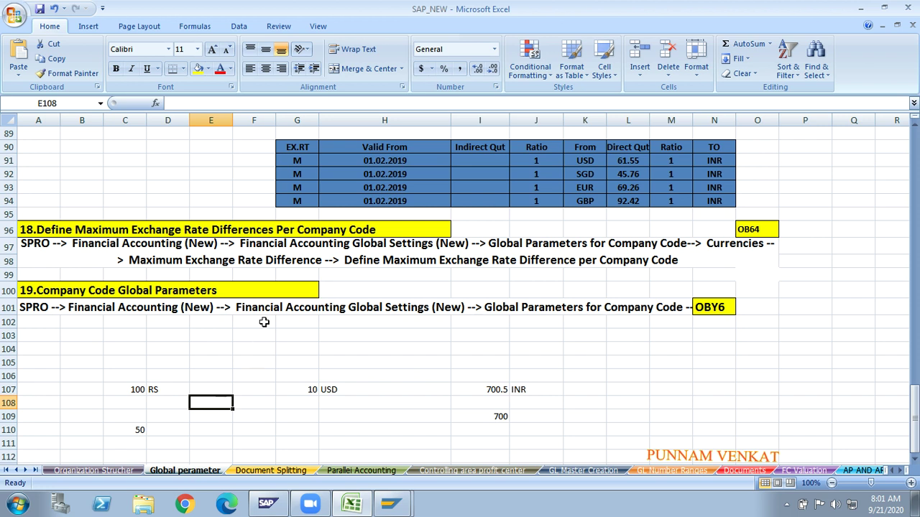
{"action": "left_click", "coordinate": [201, 232]}
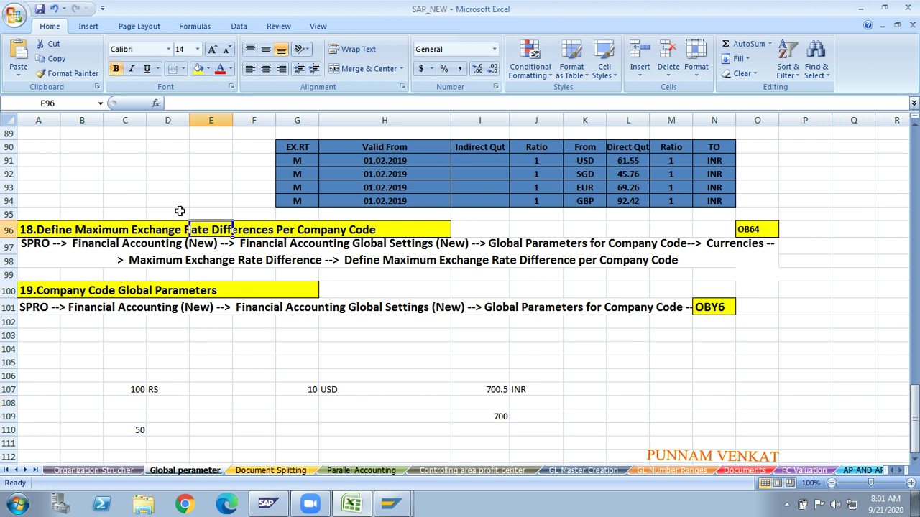
{"action": "left_click", "coordinate": [7, 230]}
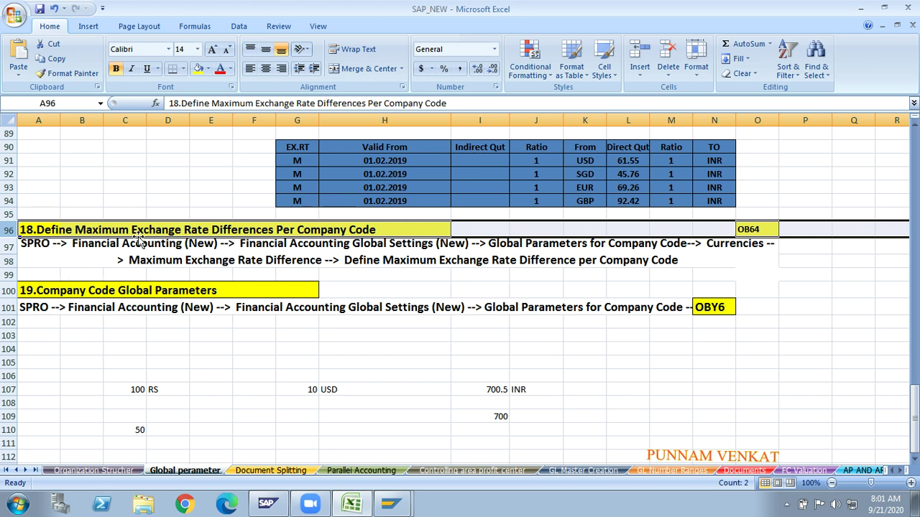
{"action": "left_click", "coordinate": [232, 190]}
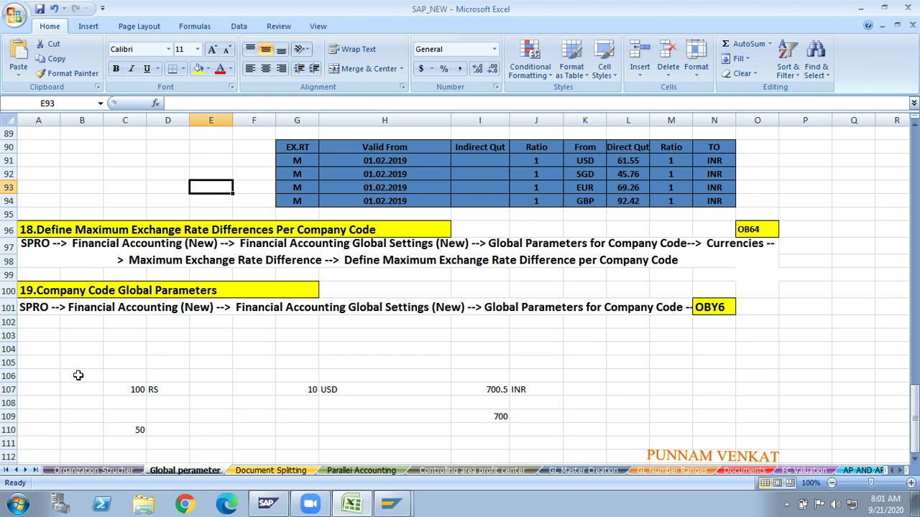
- Clear the currency example values from rows 107 to 110
{"action": "left_click", "coordinate": [8, 389]}
{"action": "left_click_drag", "start_coordinate": [8, 389], "coordinate": [9, 430]}
{"action": "key", "text": "Delete"}
{"action": "left_click", "coordinate": [160, 353]}
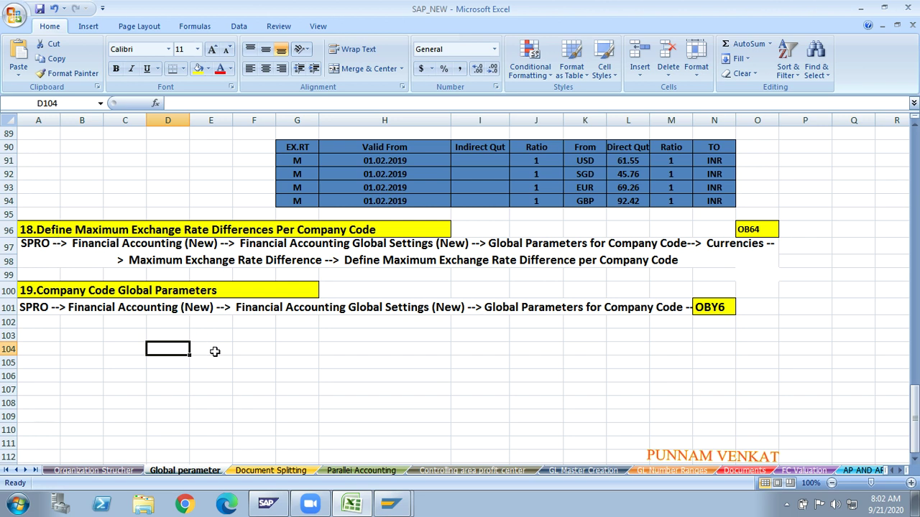
{"action": "left_click", "coordinate": [215, 351]}
{"action": "left_click", "coordinate": [205, 411]}
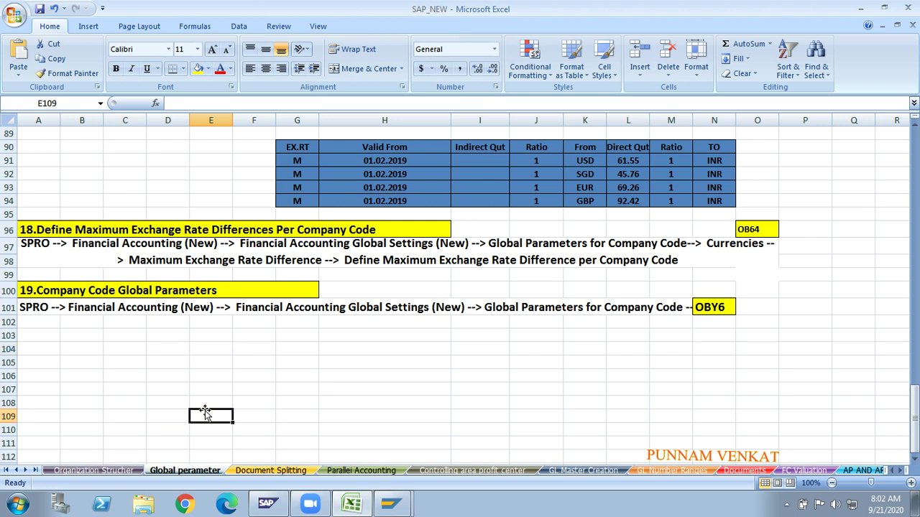
{"action": "left_click", "coordinate": [309, 414]}
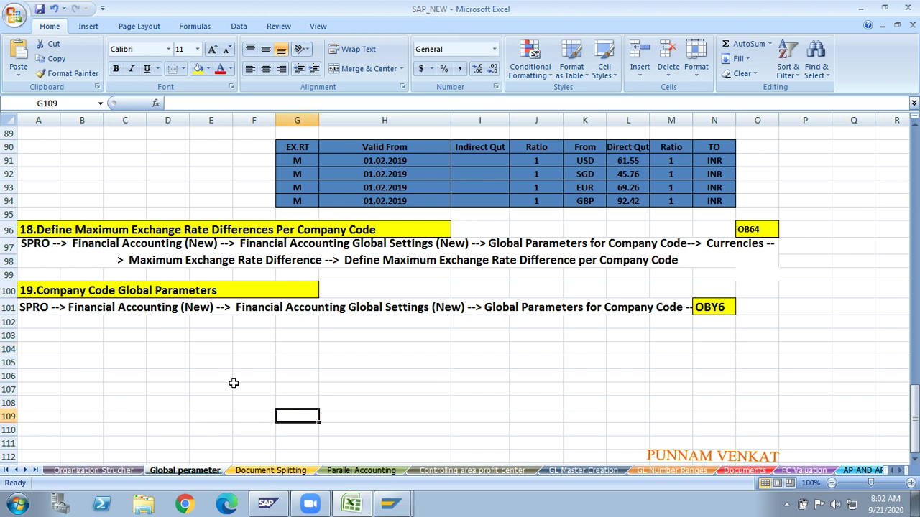
{"action": "left_click", "coordinate": [196, 391]}
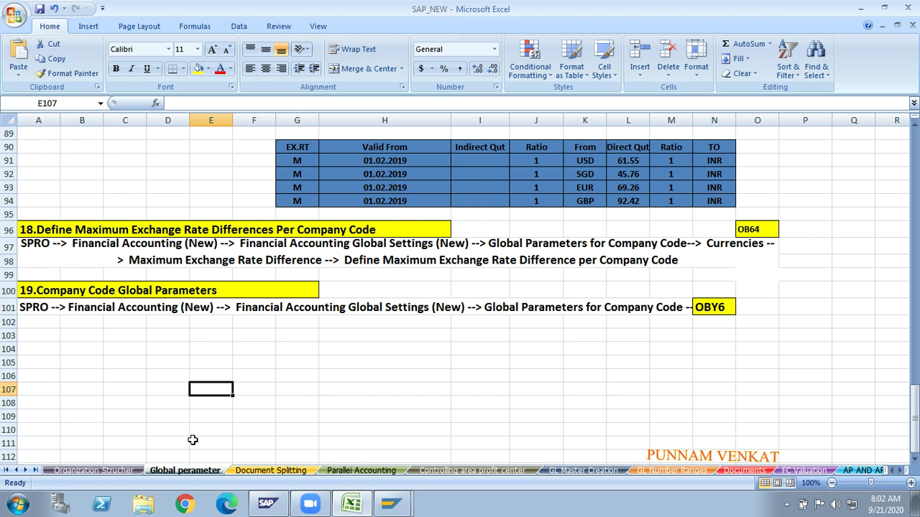
{"action": "left_click", "coordinate": [278, 421]}
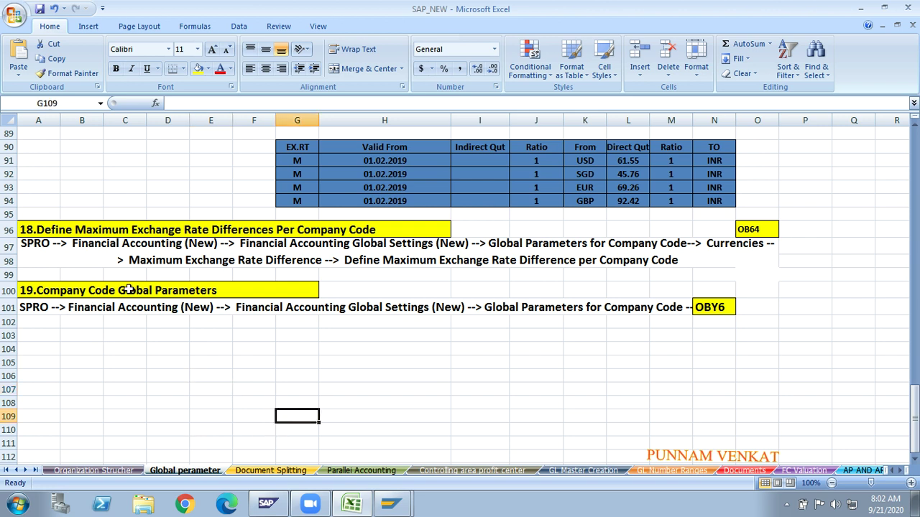
- Read section 18's heading and configuration path along with its transaction code OB64
{"action": "left_click", "coordinate": [105, 232]}
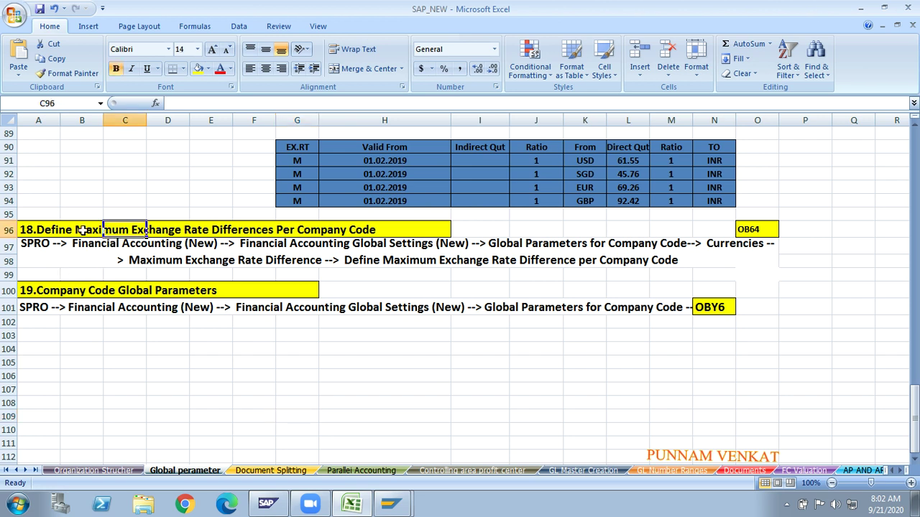
{"action": "left_click", "coordinate": [9, 229]}
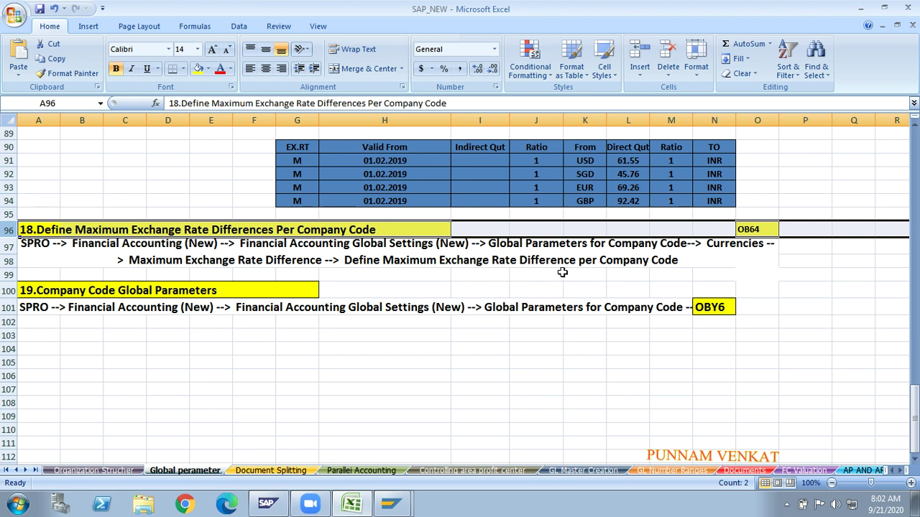
{"action": "left_click", "coordinate": [689, 274]}
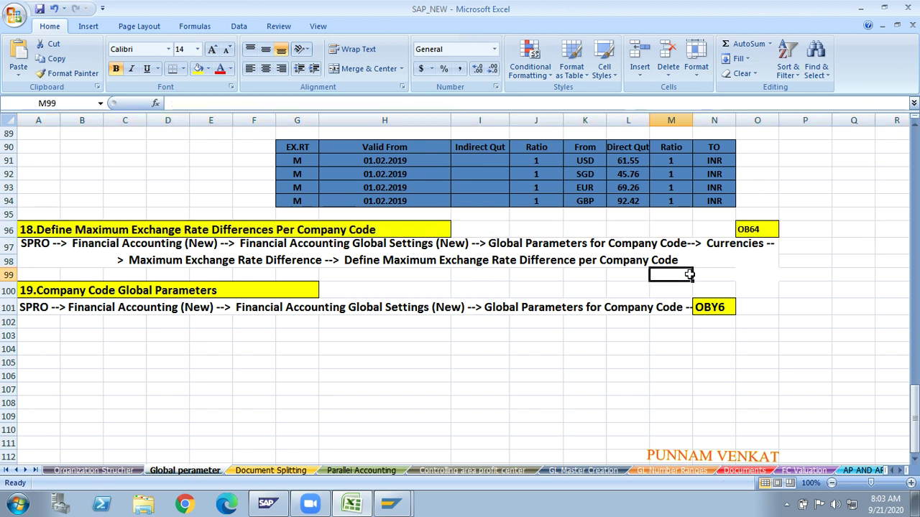
{"action": "left_click", "coordinate": [754, 234]}
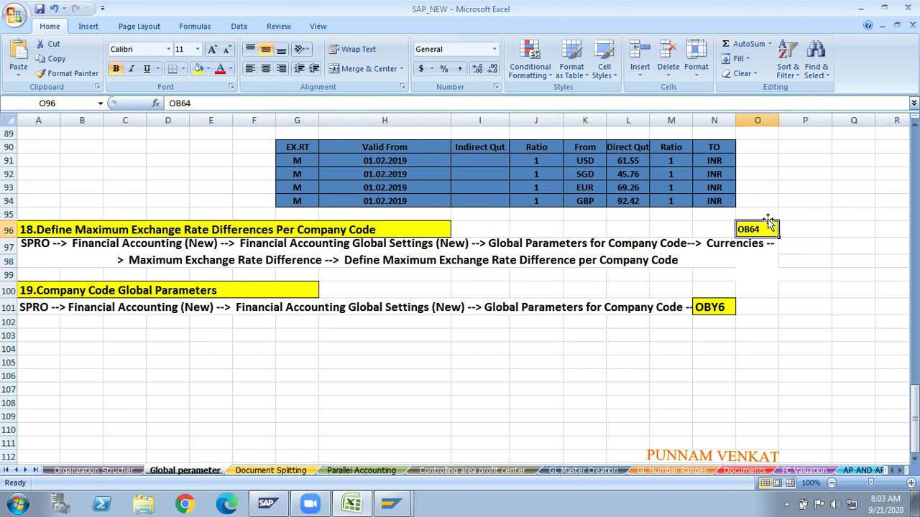
{"action": "left_click", "coordinate": [8, 230]}
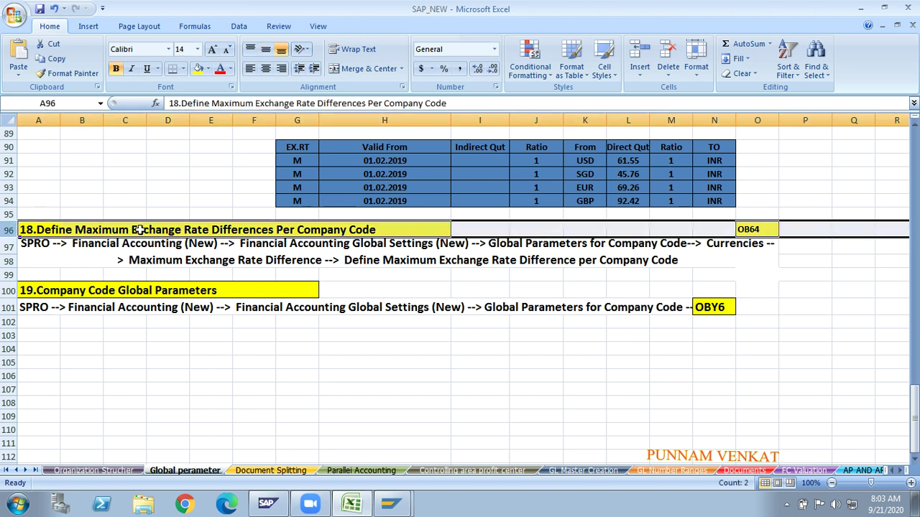
- Enter the difference limit examples 10, 100 and 50 in cells C106 to C108
{"action": "left_click", "coordinate": [134, 374]}
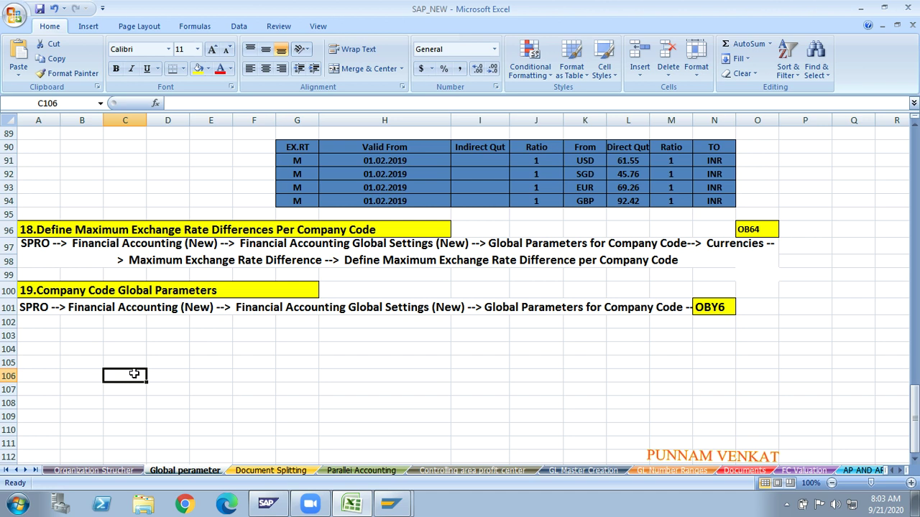
{"action": "type", "text": "10"}
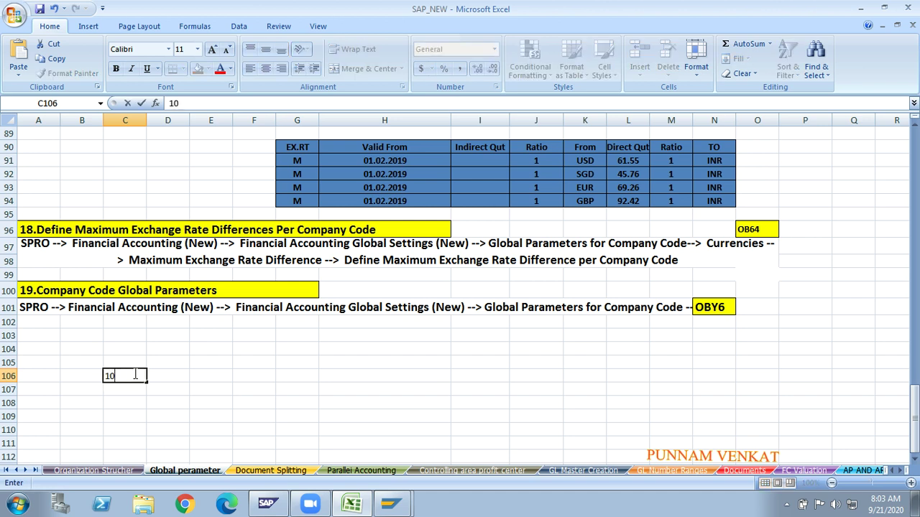
{"action": "key", "text": "Return"}
{"action": "type", "text": "100"}
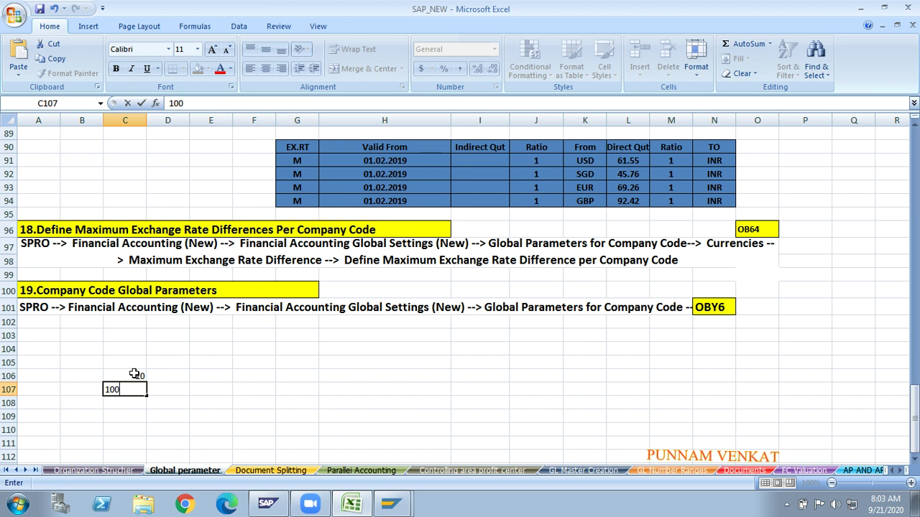
{"action": "key", "text": "Return"}
{"action": "type", "text": "50"}
{"action": "key", "text": "Return"}
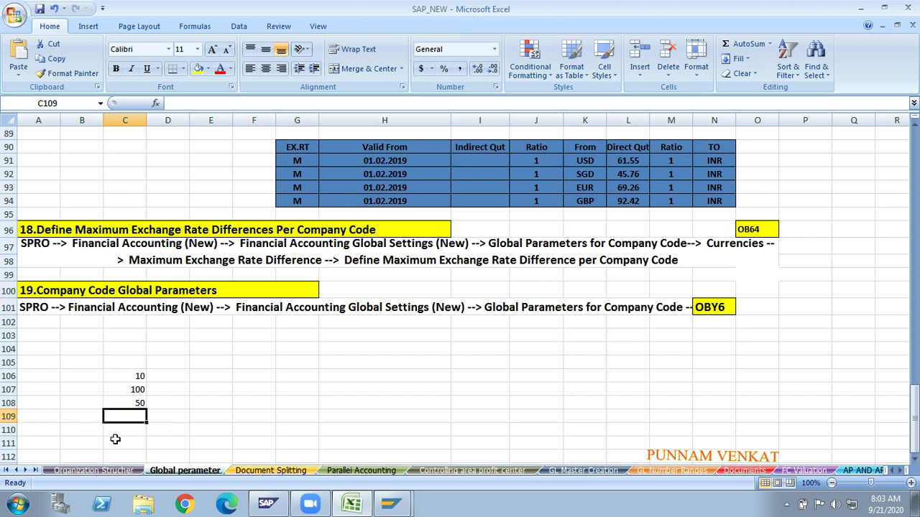
{"action": "left_click", "coordinate": [128, 406]}
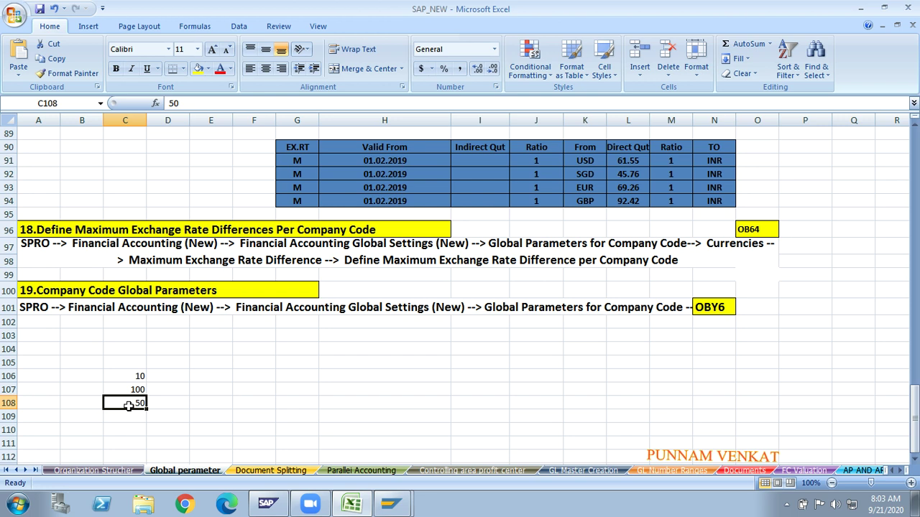
- Switch to SAP, leave the current transaction with /n, and open the SAP Reference IMG through SPRO
{"action": "key", "text": "alt+Tab"}
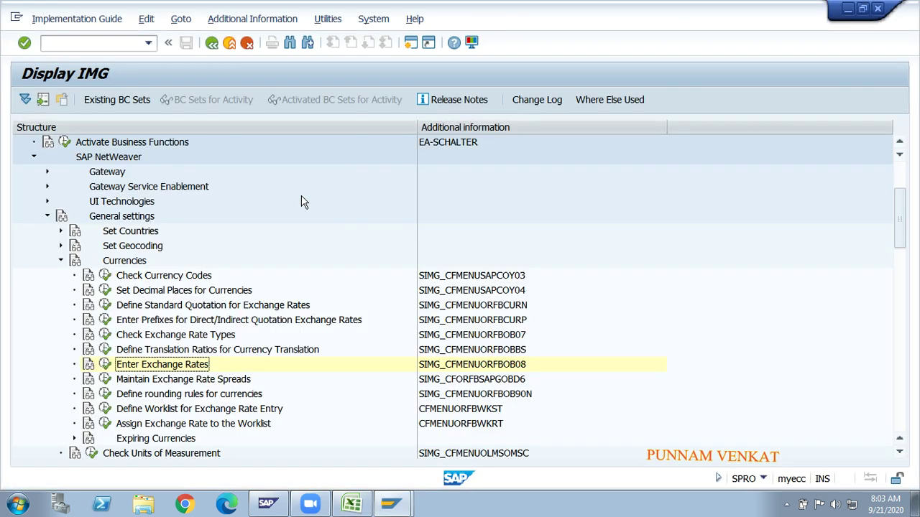
{"action": "left_click", "coordinate": [110, 48]}
{"action": "type", "text": "/n"}
{"action": "key", "text": "Return"}
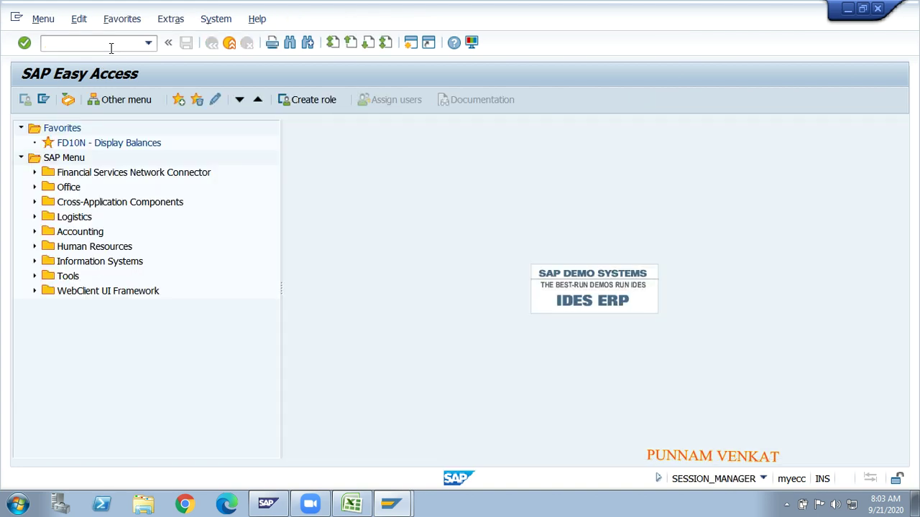
{"action": "type", "text": "SPRO"}
{"action": "key", "text": "Return"}
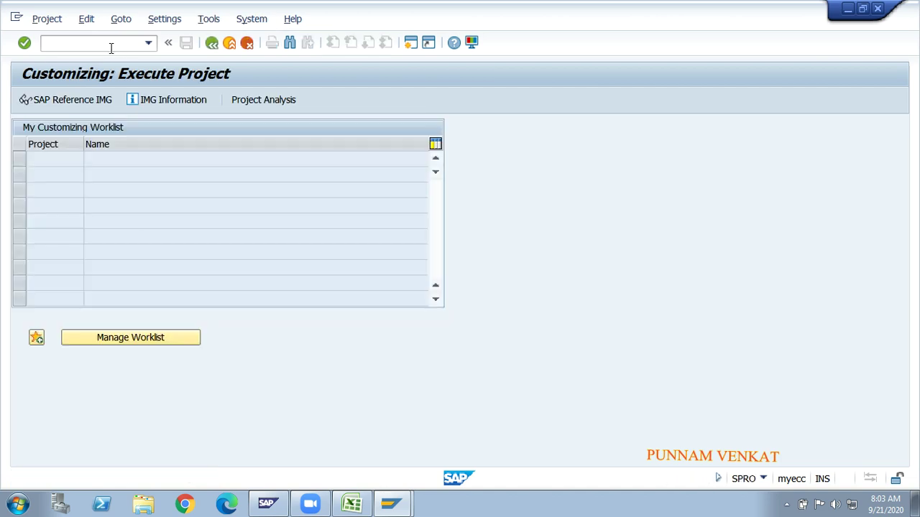
{"action": "left_click", "coordinate": [98, 102]}
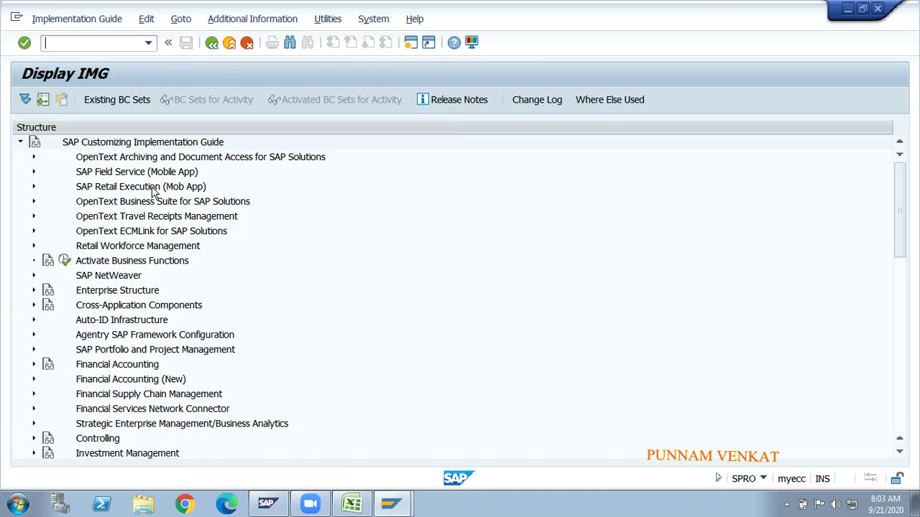
- Expand the Financial Accounting (New) node in the implementation guide
{"action": "left_click", "coordinate": [122, 204]}
{"action": "key", "text": "Down"}
{"action": "key", "text": "Down"}
{"action": "key", "text": "Down"}
{"action": "key", "text": "Down"}
{"action": "key", "text": "Down"}
{"action": "key", "text": "Down"}
{"action": "key", "text": "Down"}
{"action": "key", "text": "Down"}
{"action": "key", "text": "Down"}
{"action": "key", "text": "Down"}
{"action": "key", "text": "Down"}
{"action": "key", "text": "Down"}
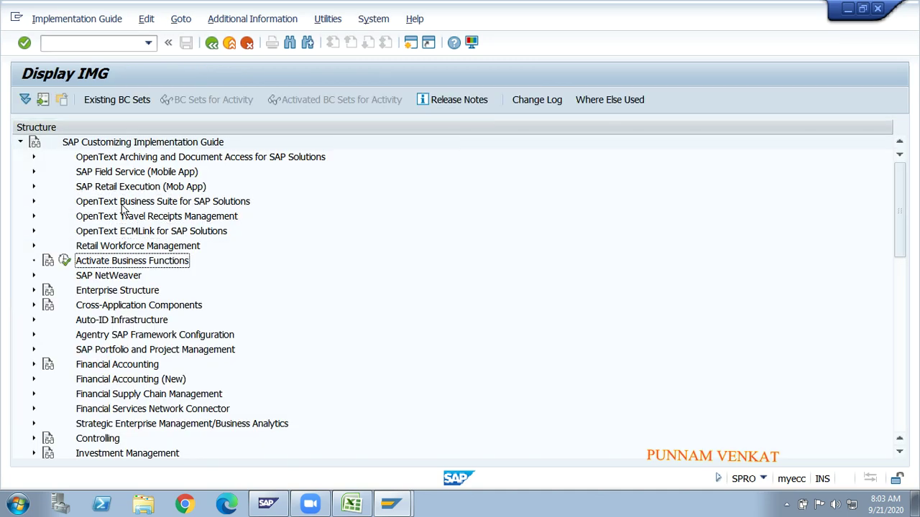
{"action": "key", "text": "Right"}
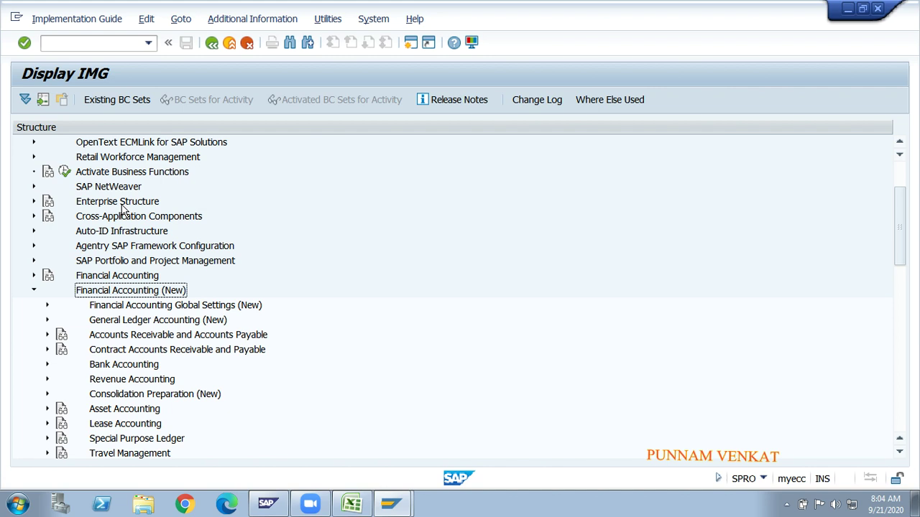
- Expand Financial Accounting Global Settings (New) and its Global Parameters for Company Code node
{"action": "key", "text": "Down"}
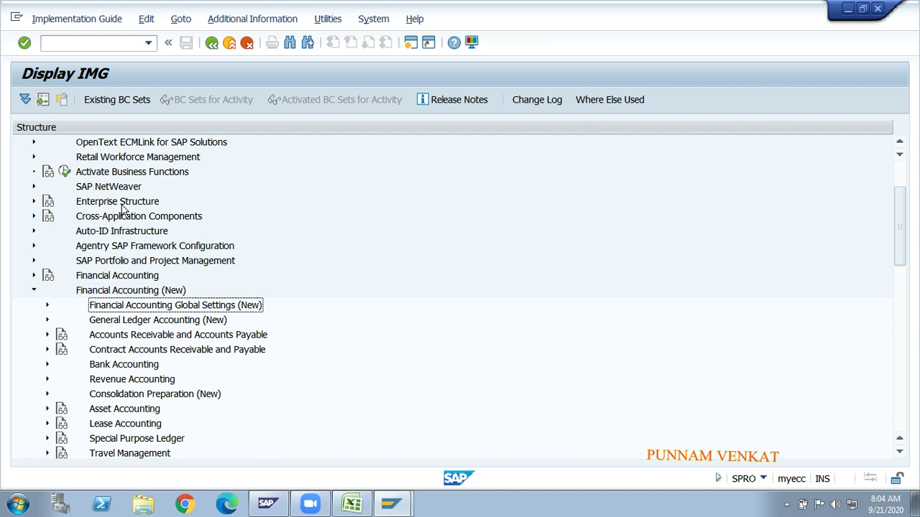
{"action": "key", "text": "Right"}
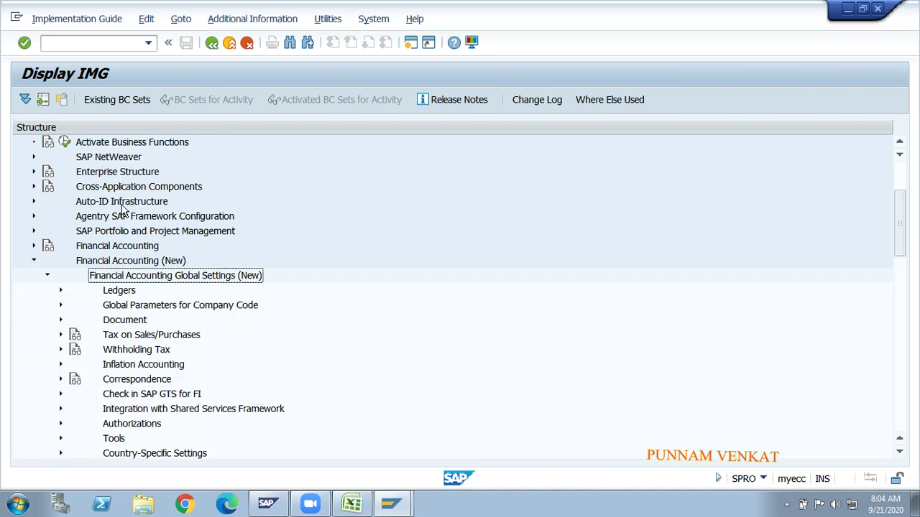
{"action": "key", "text": "Down"}
{"action": "key", "text": "Down"}
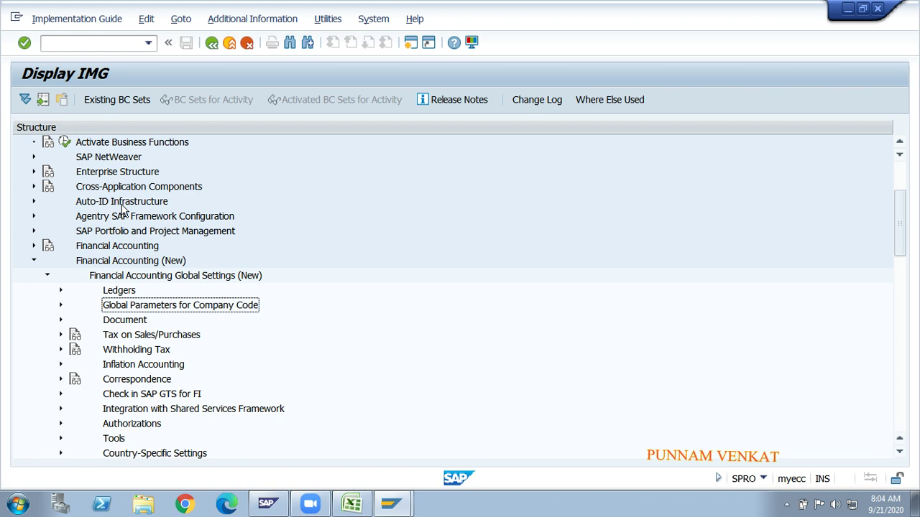
{"action": "key", "text": "Right"}
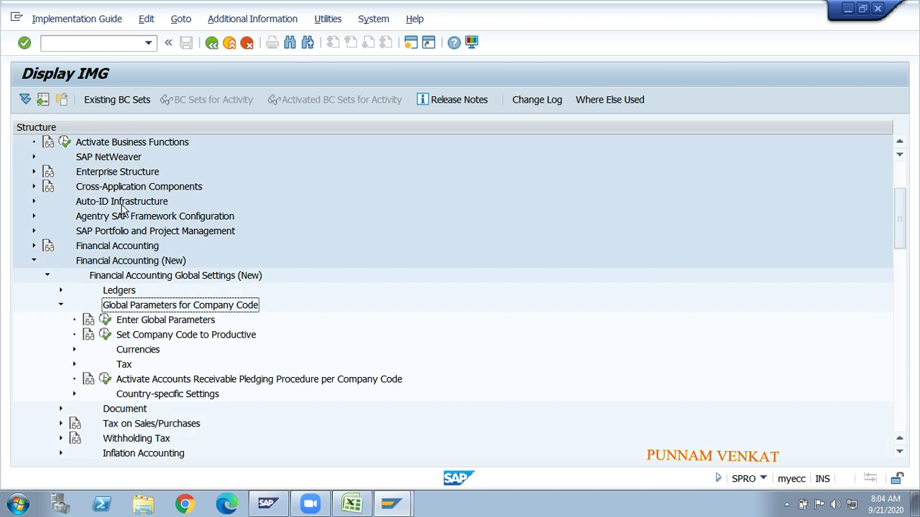
- Expand the Currencies node and its Maximum Exchange Rate Difference subnode under Global Parameters for Company Code
{"action": "key", "text": "Down"}
{"action": "key", "text": "Down"}
{"action": "key", "text": "Down"}
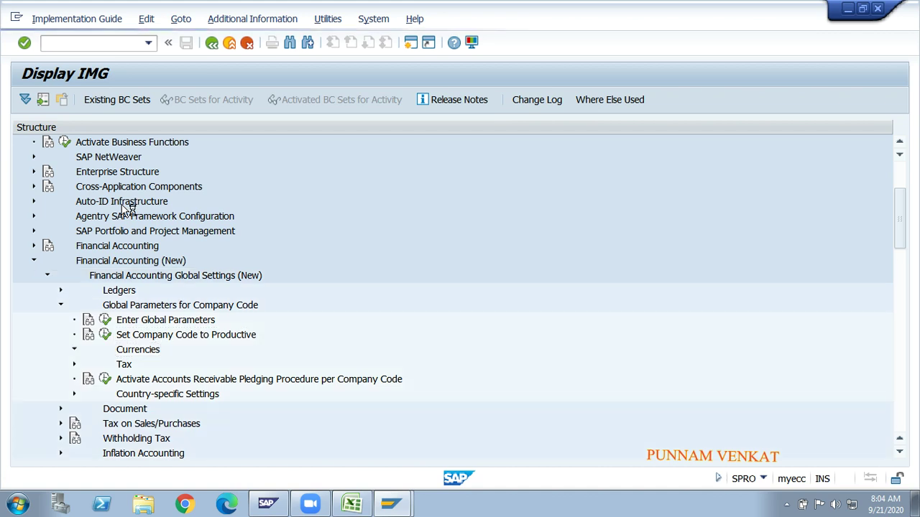
{"action": "key", "text": "Right"}
{"action": "key", "text": "Down"}
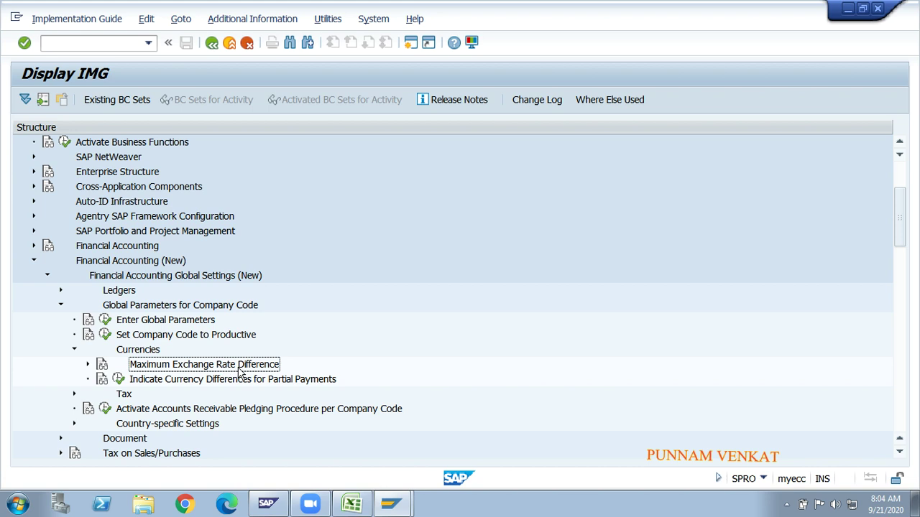
{"action": "key", "text": "Right"}
{"action": "key", "text": "Down"}
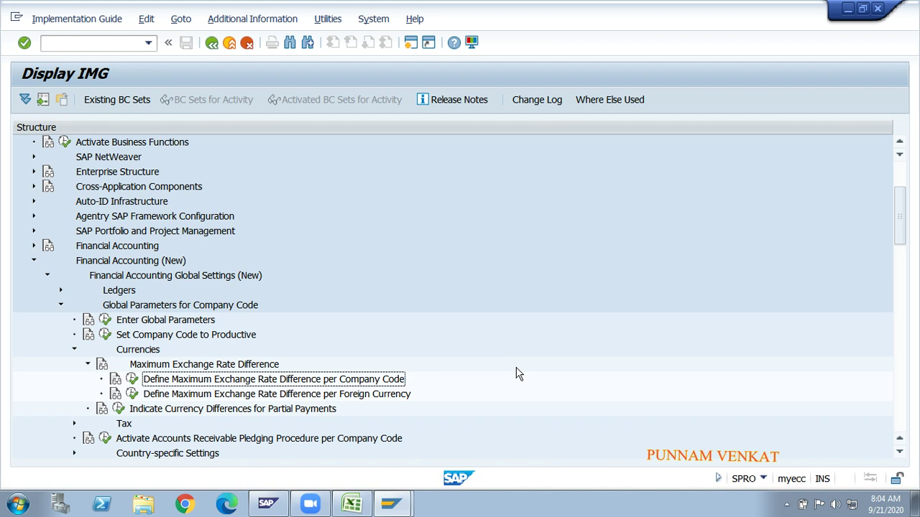
- Display the IMG Activity keys as additional information and widen that column until the full keys fit
{"action": "left_click", "coordinate": [230, 22]}
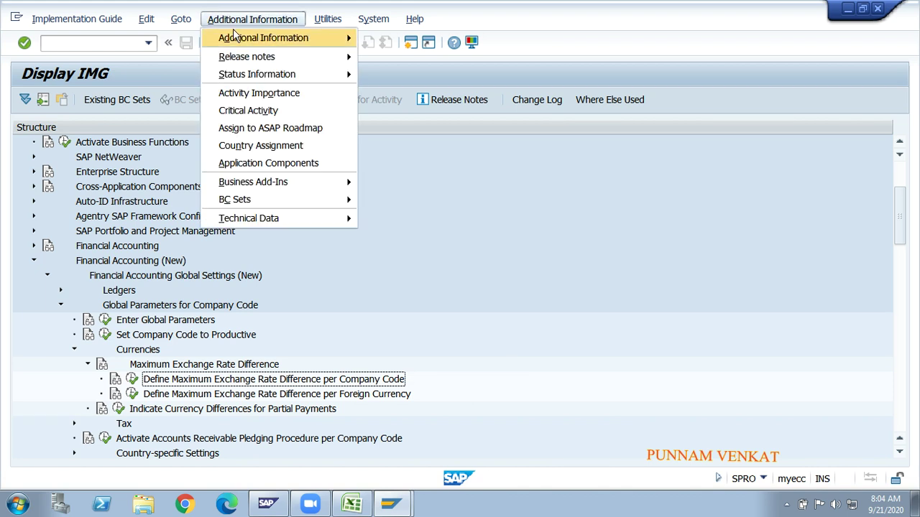
{"action": "mouse_move", "coordinate": [232, 37]}
{"action": "mouse_move", "coordinate": [383, 56]}
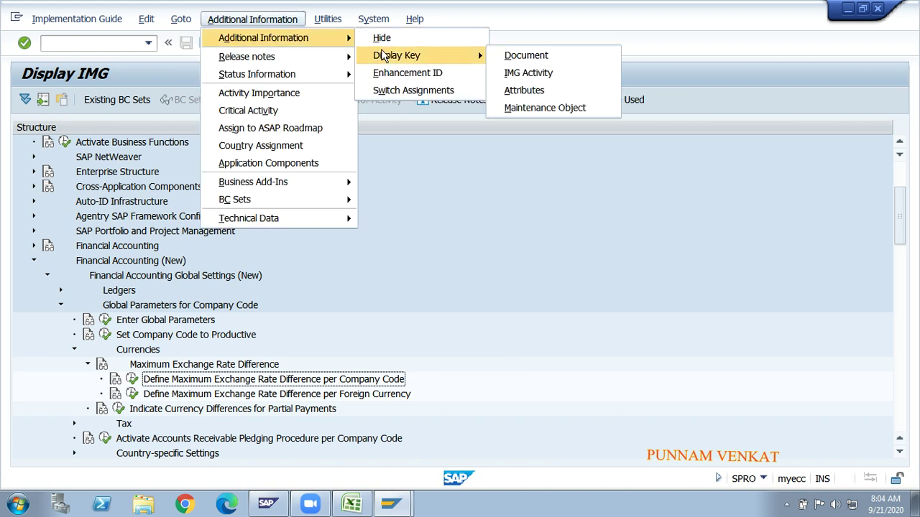
{"action": "left_click", "coordinate": [531, 72]}
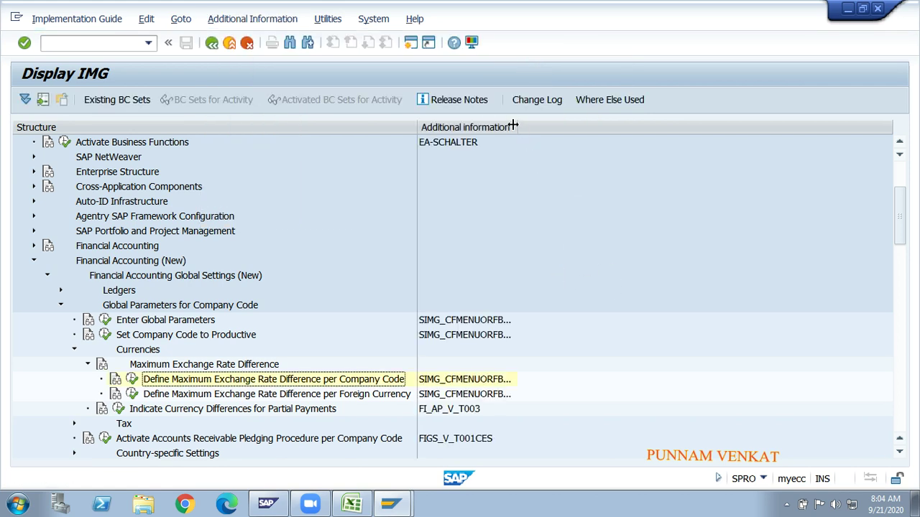
{"action": "left_click_drag", "start_coordinate": [513, 127], "coordinate": [671, 136]}
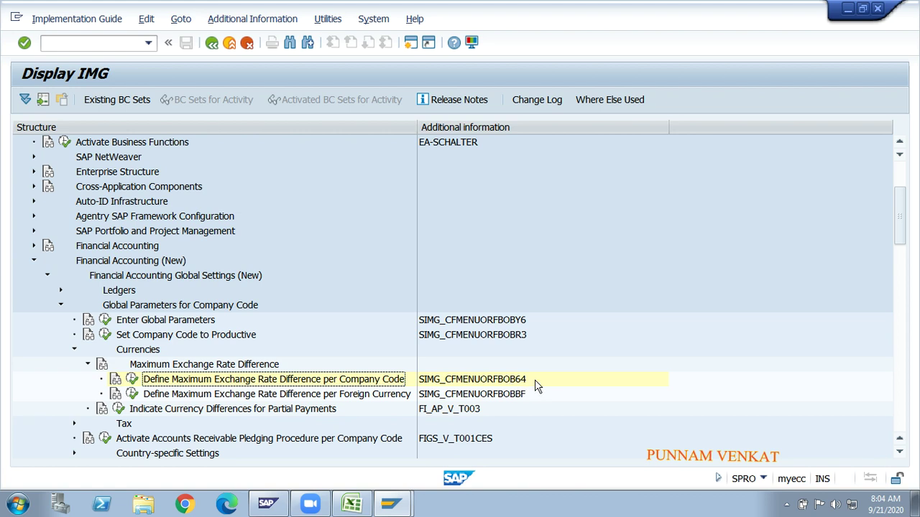
- Execute Define Maximum Exchange Rate Difference per Company Code and position the list at company code GM10
{"action": "left_click", "coordinate": [130, 380]}
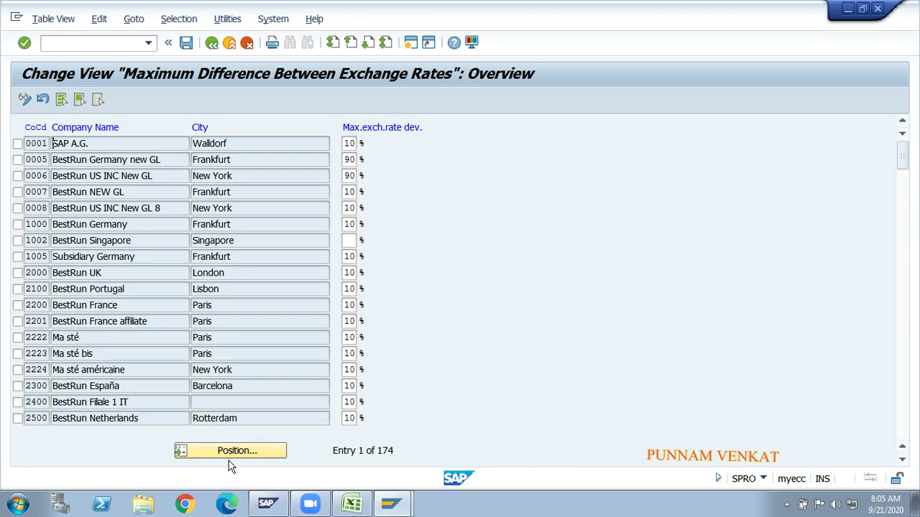
{"action": "left_click", "coordinate": [236, 451]}
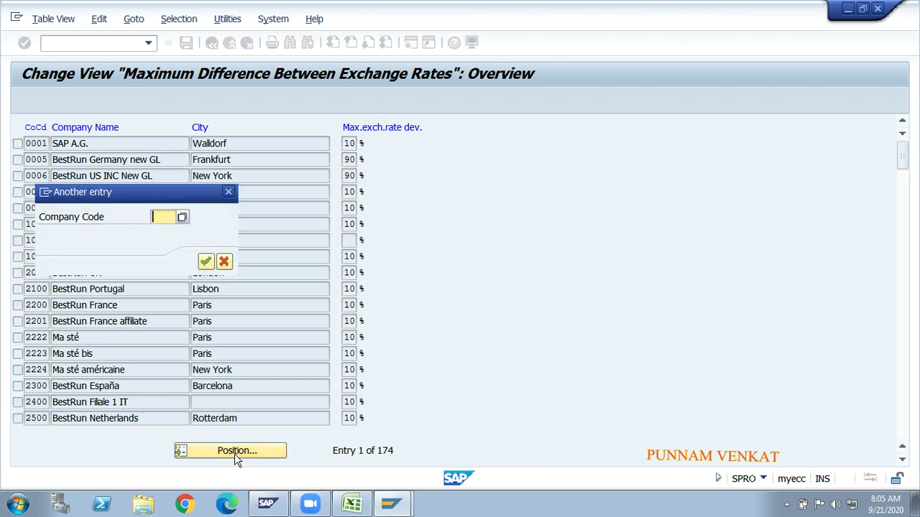
{"action": "type", "text": "CM"}
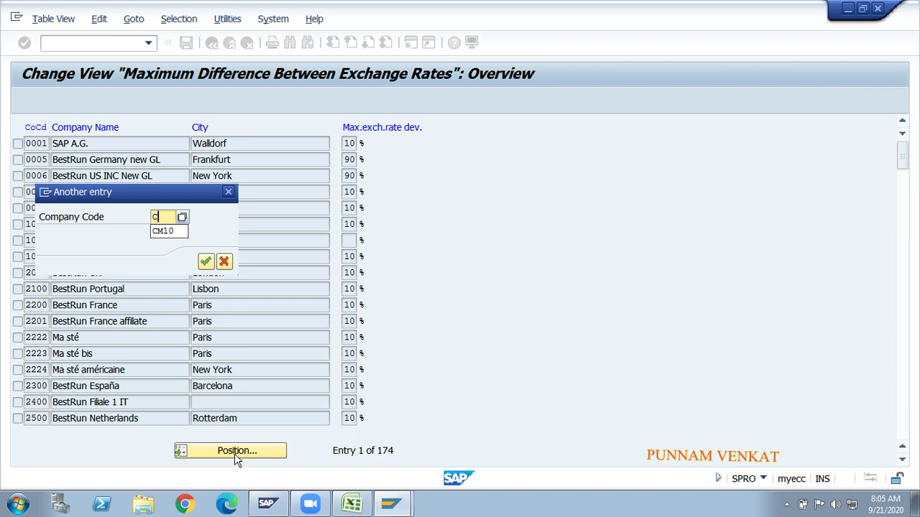
{"action": "key", "text": "BackSpace"}
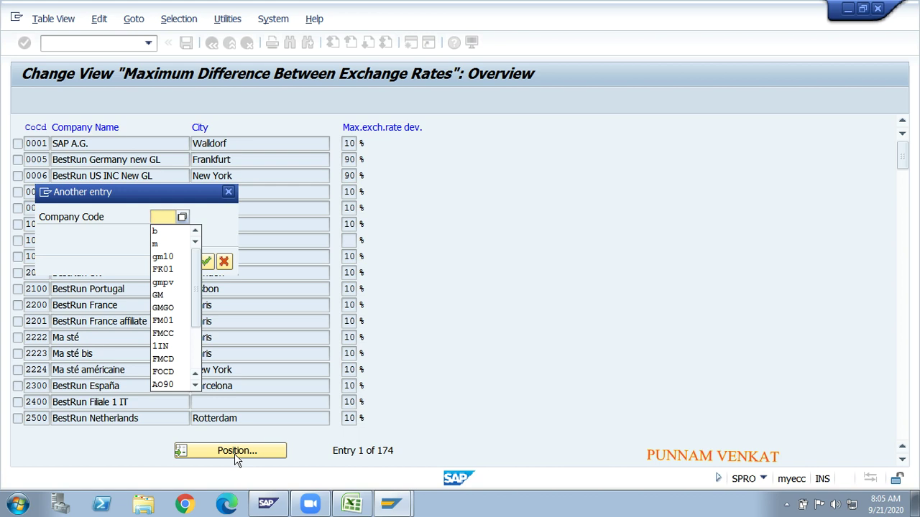
{"action": "type", "text": "GM"}
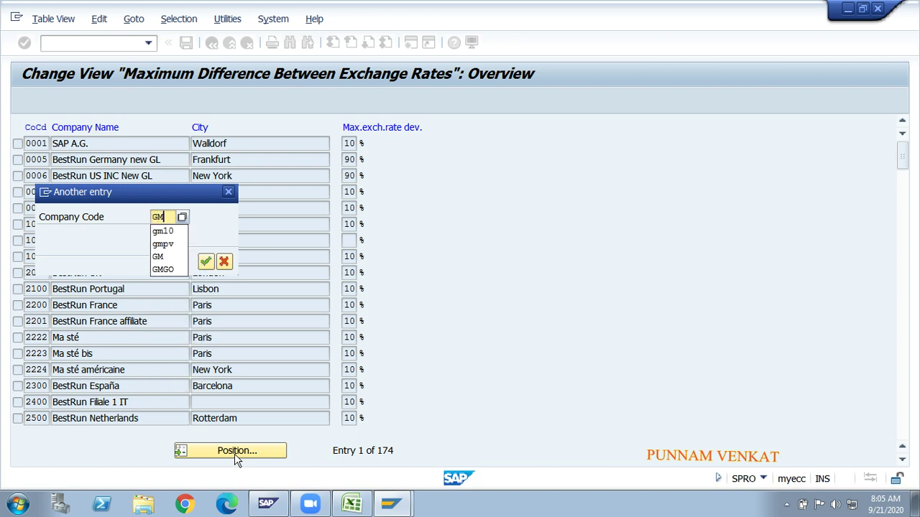
{"action": "type", "text": "10"}
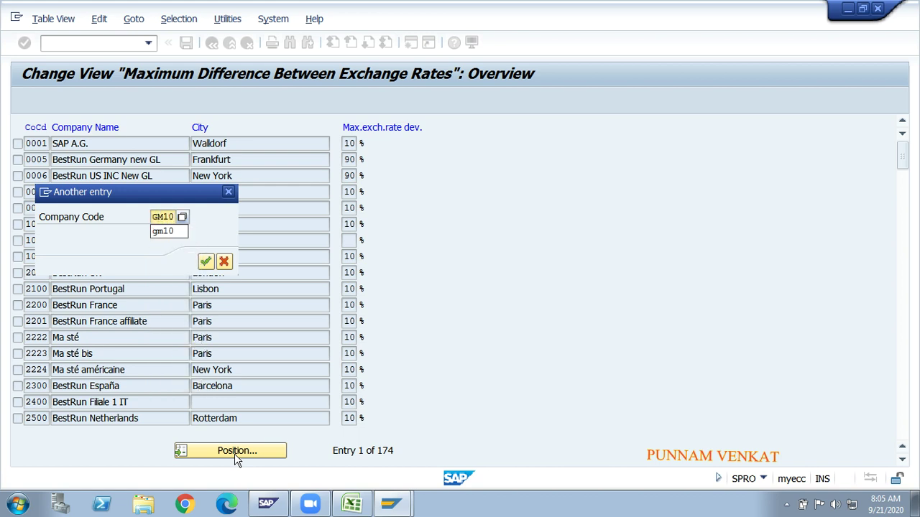
{"action": "key", "text": "Return"}
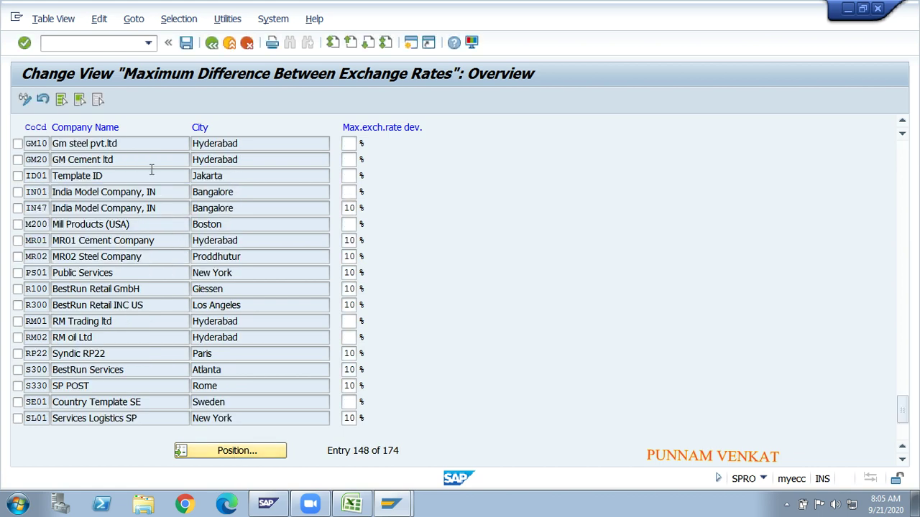
- Set the maximum exchange rate deviation to 10% for GM10 and GM20, and save it under the GM SAP Implimentation project customizing request
{"action": "left_click", "coordinate": [41, 142]}
{"action": "left_click", "coordinate": [353, 144]}
{"action": "left_click", "coordinate": [351, 143]}
{"action": "left_click", "coordinate": [352, 158]}
{"action": "left_click", "coordinate": [351, 145]}
{"action": "left_click", "coordinate": [186, 42]}
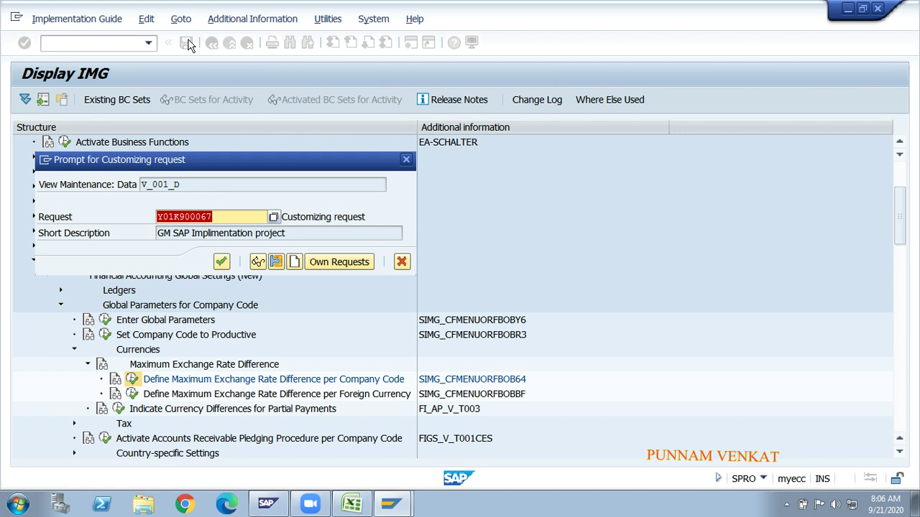
{"action": "left_click", "coordinate": [222, 261]}
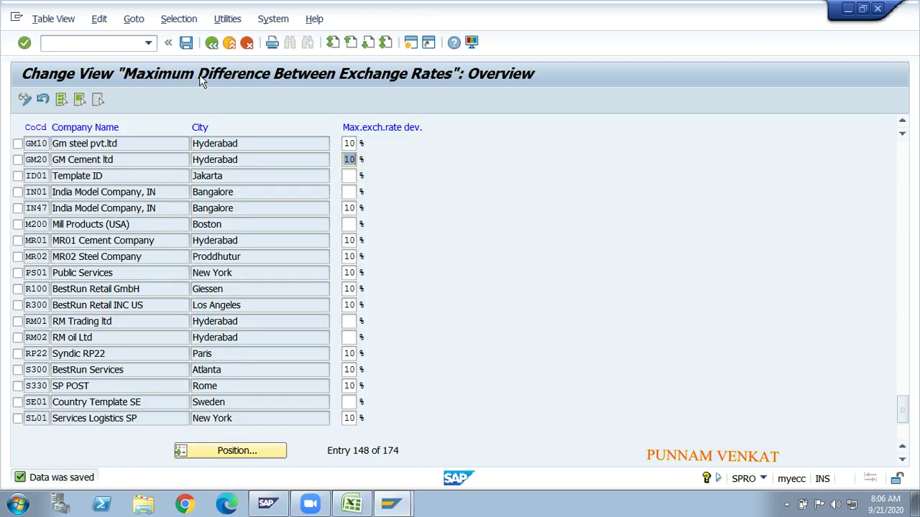
{"action": "left_click", "coordinate": [186, 44]}
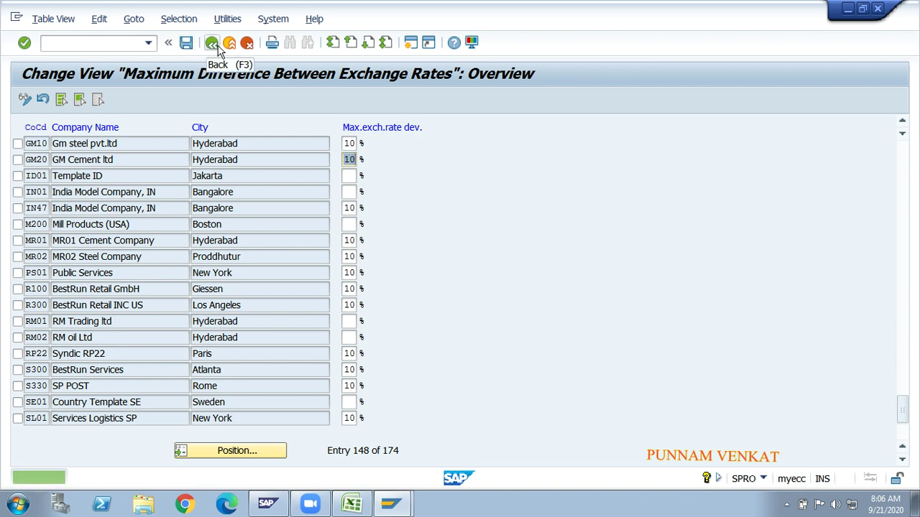
{"action": "left_click", "coordinate": [215, 46]}
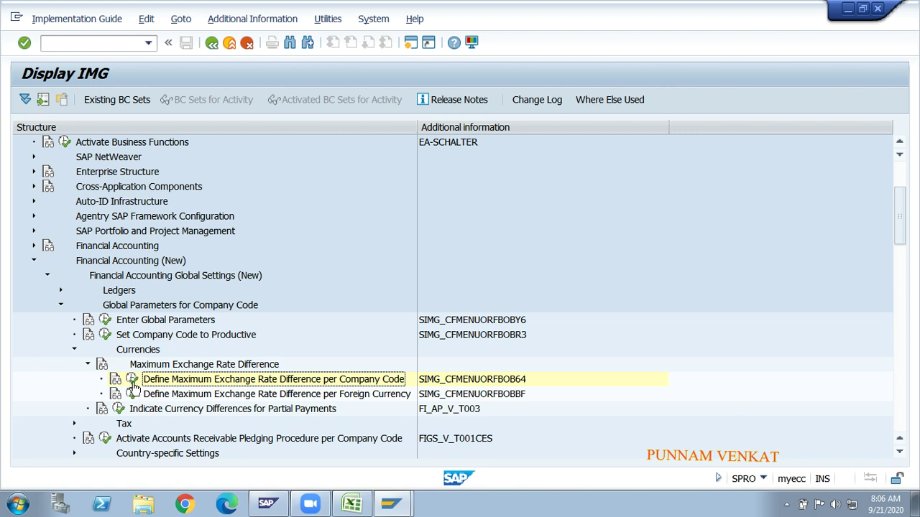
- Reopen the maximum exchange rate difference per company code table, dismiss the update notice, and return to the implementation guide
{"action": "left_click", "coordinate": [131, 382]}
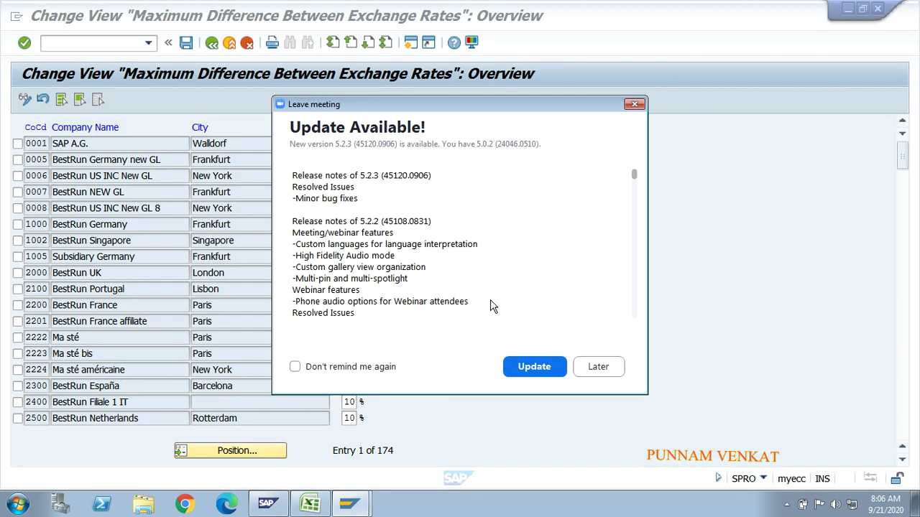
{"action": "left_click", "coordinate": [634, 105]}
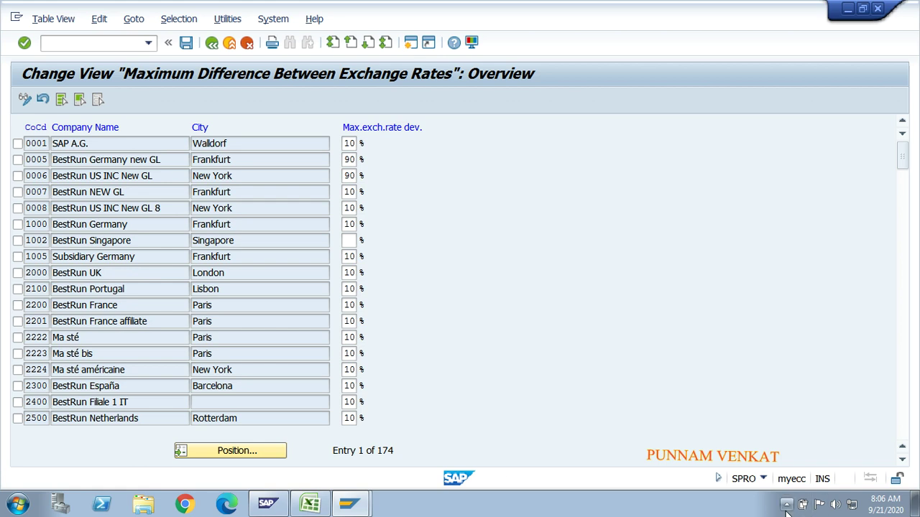
{"action": "left_click", "coordinate": [212, 42]}
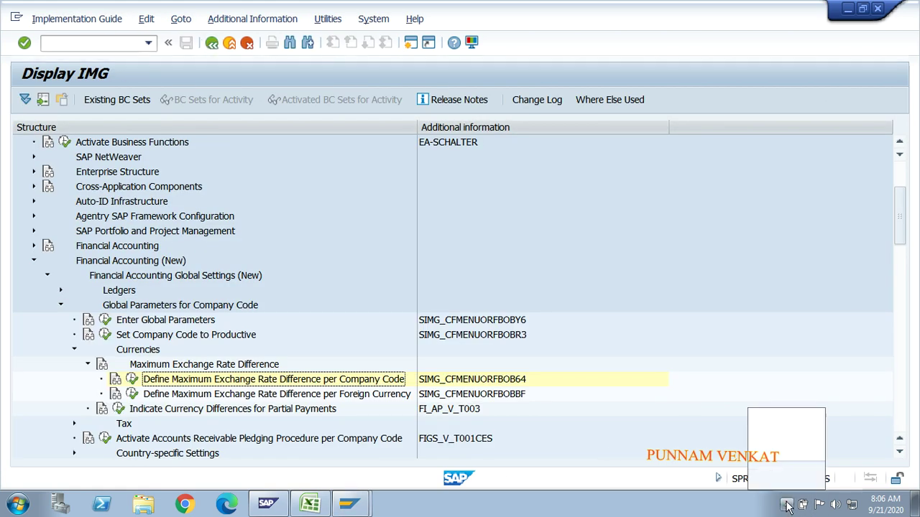
{"action": "left_click", "coordinate": [789, 506]}
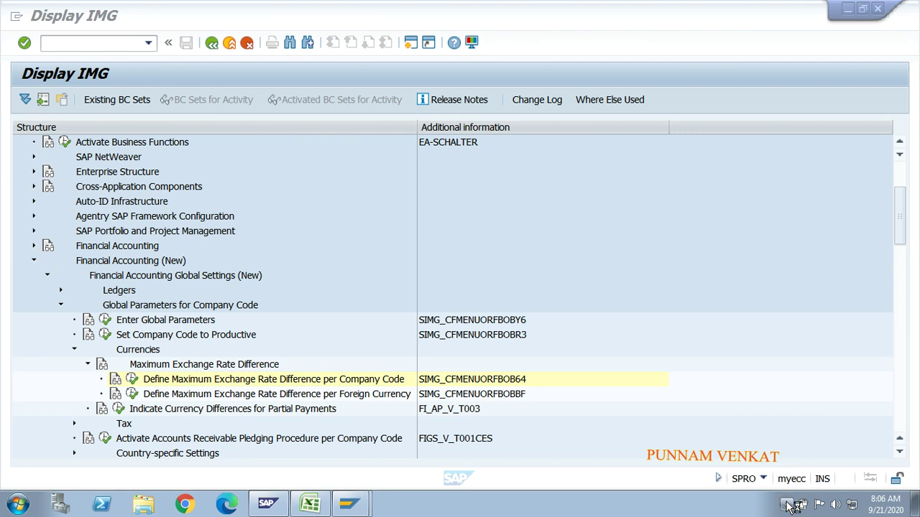
{"action": "left_click", "coordinate": [788, 506]}
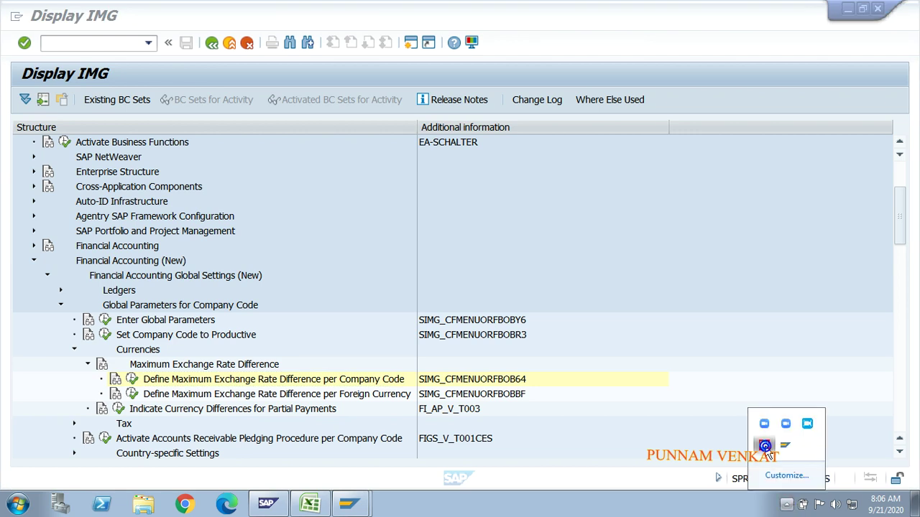